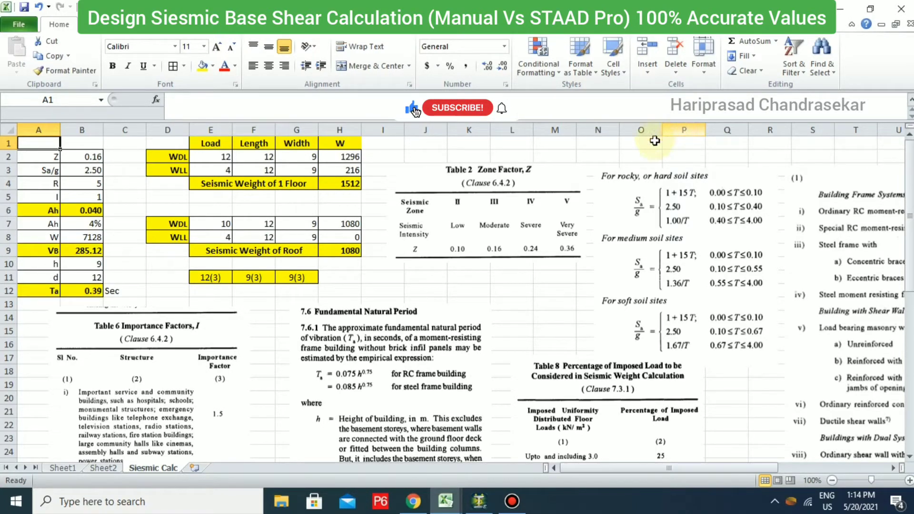
# Look over the seismic calculation sheet and the code clauses and tables placed beneath the calculations
pyautogui.scroll(-9, 469, 228)
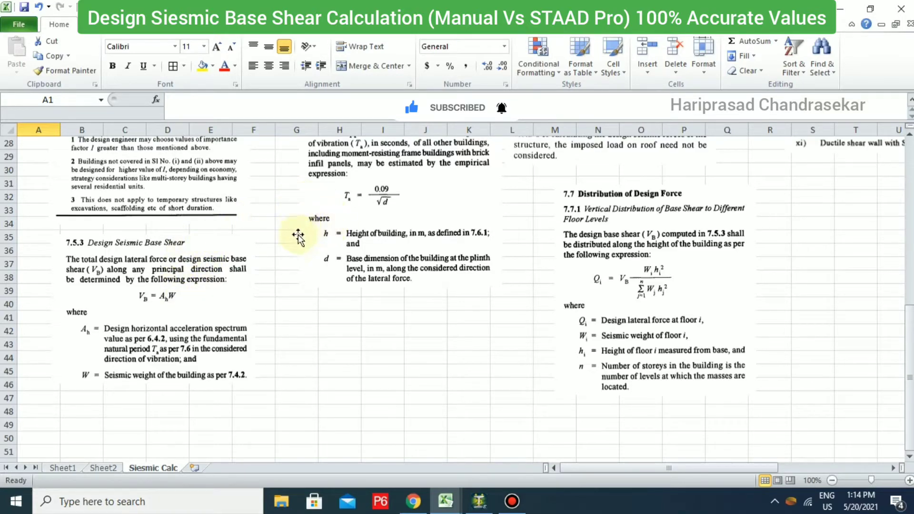
pyautogui.scroll(5, 328, 233)
pyautogui.scroll(2, 178, 263)
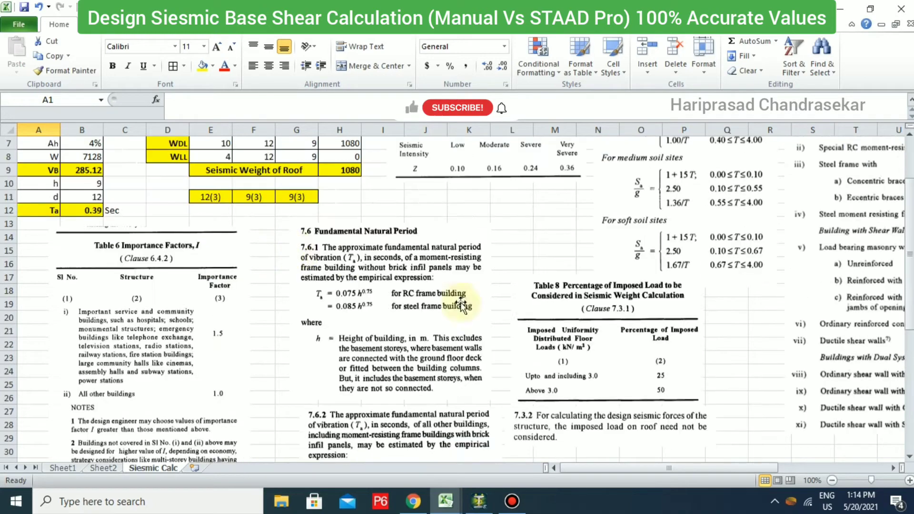
pyautogui.scroll(1, 614, 185)
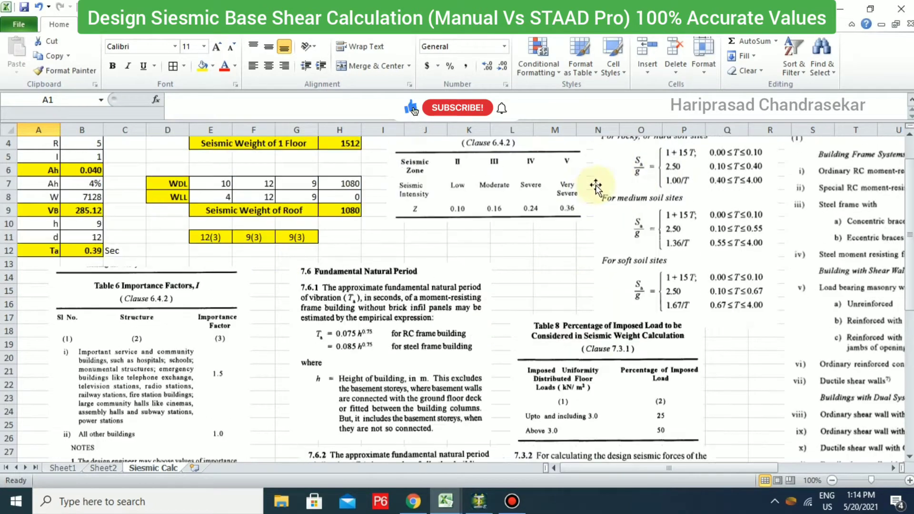
pyautogui.scroll(1, 267, 248)
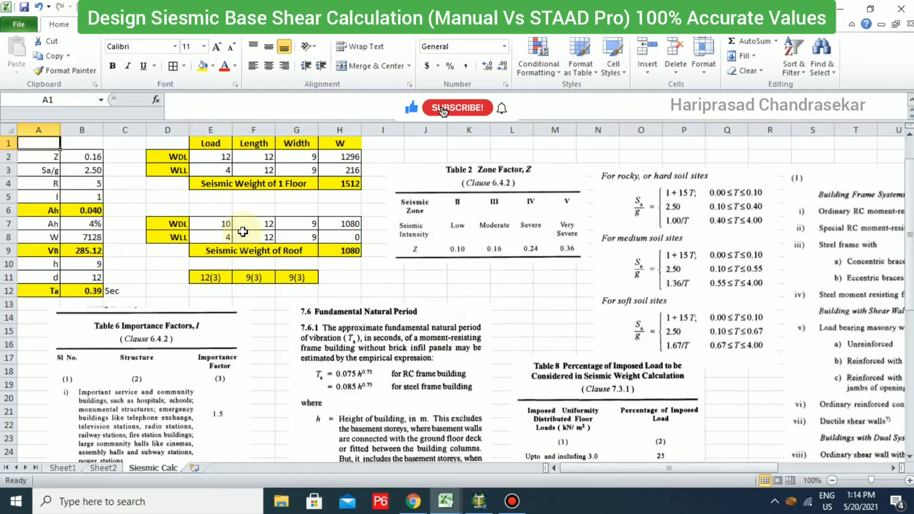
# Examine the base shear VB formula in B9 alongside clause 7.5.3 Design Seismic Base Shear
pyautogui.click(81, 249)
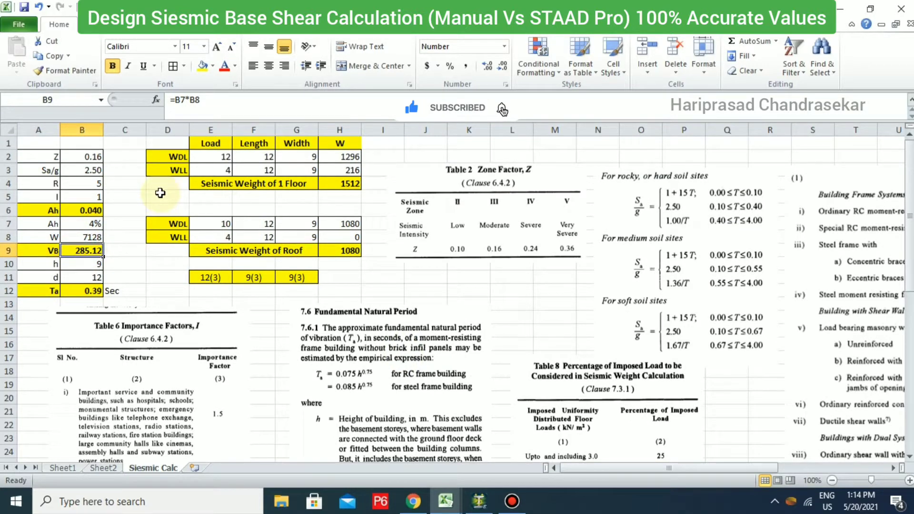
pyautogui.scroll(-1, 159, 196)
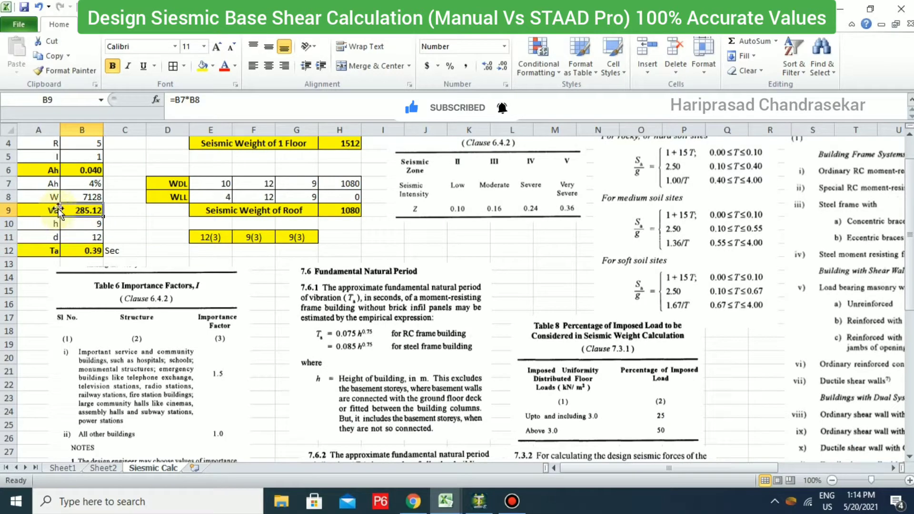
pyautogui.scroll(-9, 112, 241)
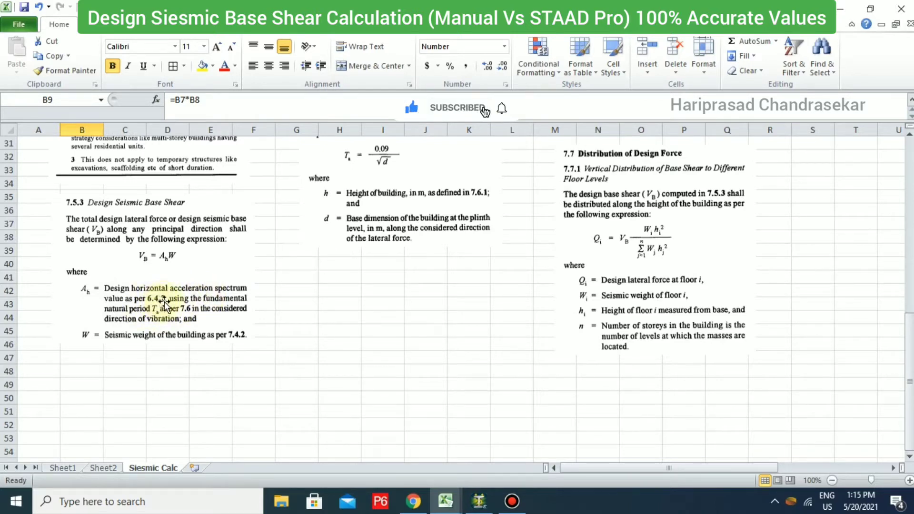
pyautogui.scroll(4, 173, 289)
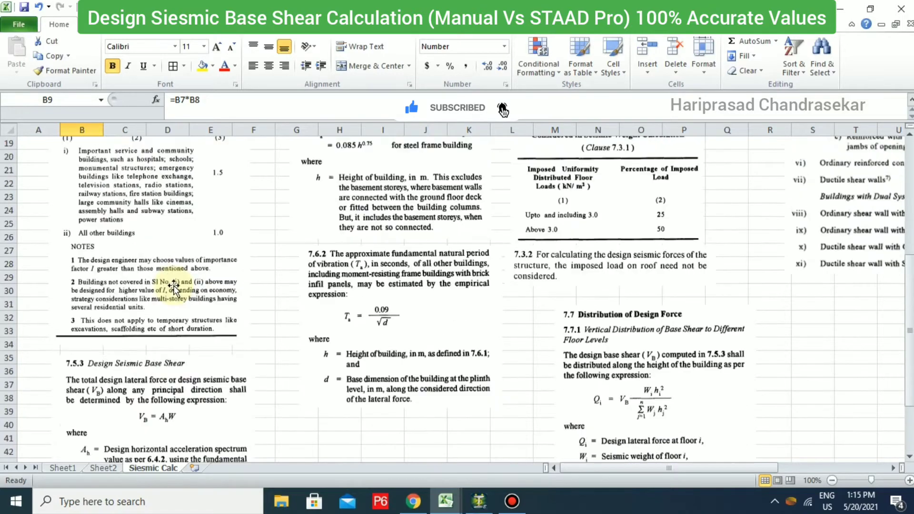
pyautogui.scroll(5, 174, 289)
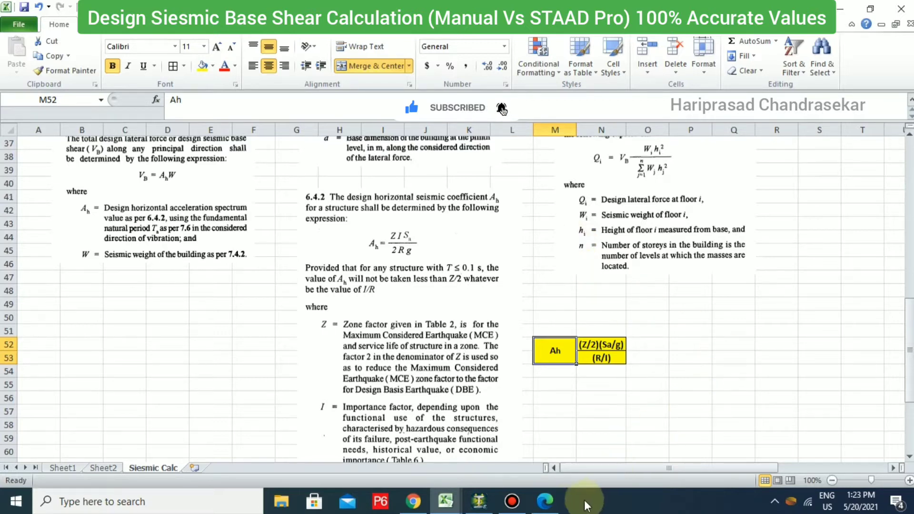
# Read the Ah expression in clause 6.4.2 of the code PDF in Edge, close it, and inspect the Ah formula in cell B6
pyautogui.click(552, 500)
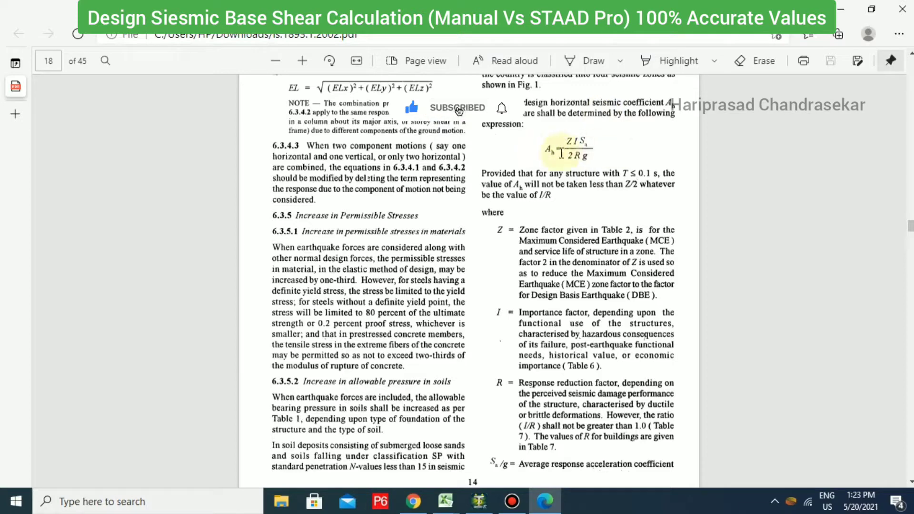
pyautogui.click(901, 9)
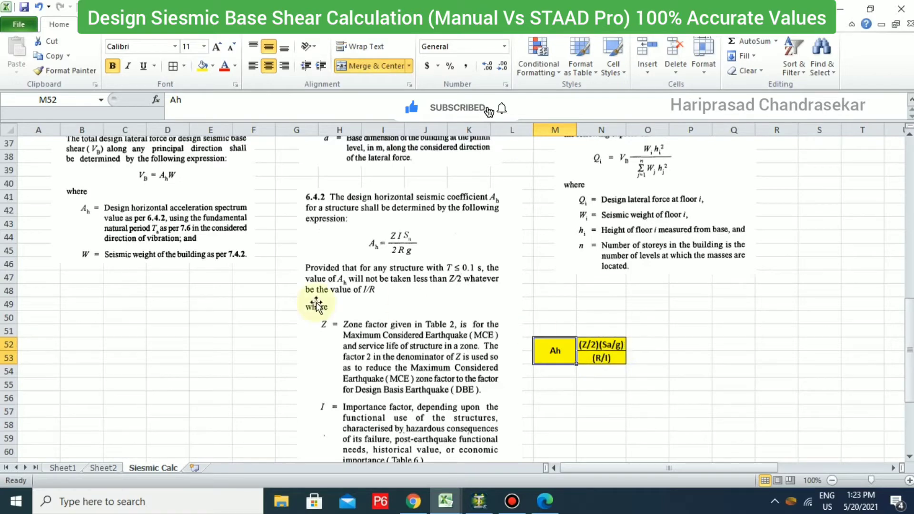
pyautogui.scroll(12, 190, 263)
pyautogui.click(92, 205)
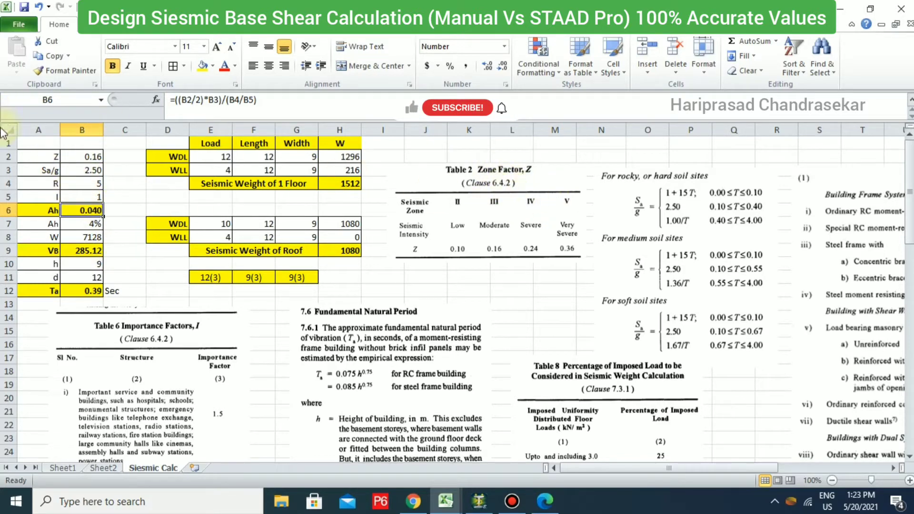
# Check the zone factor Z and Sa/g entries against the Table 2, soil site and clause 7.6.1 references
pyautogui.click(55, 157)
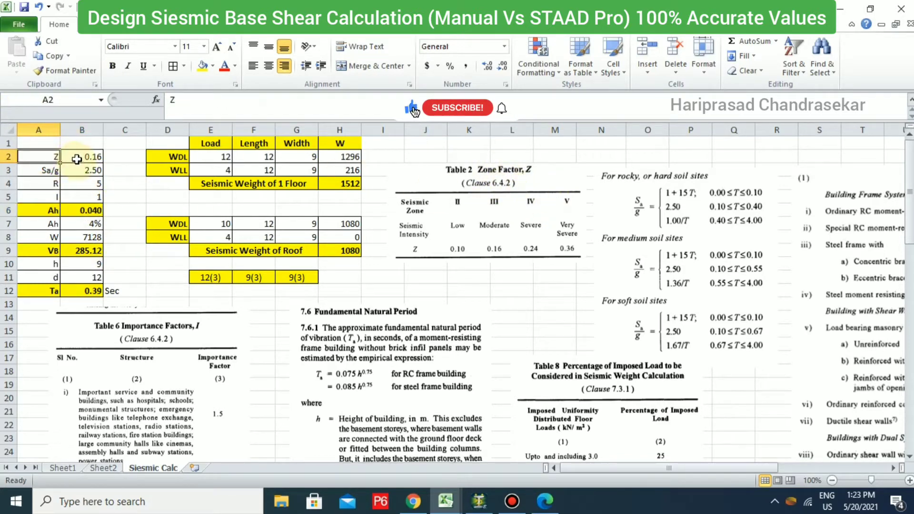
pyautogui.click(77, 159)
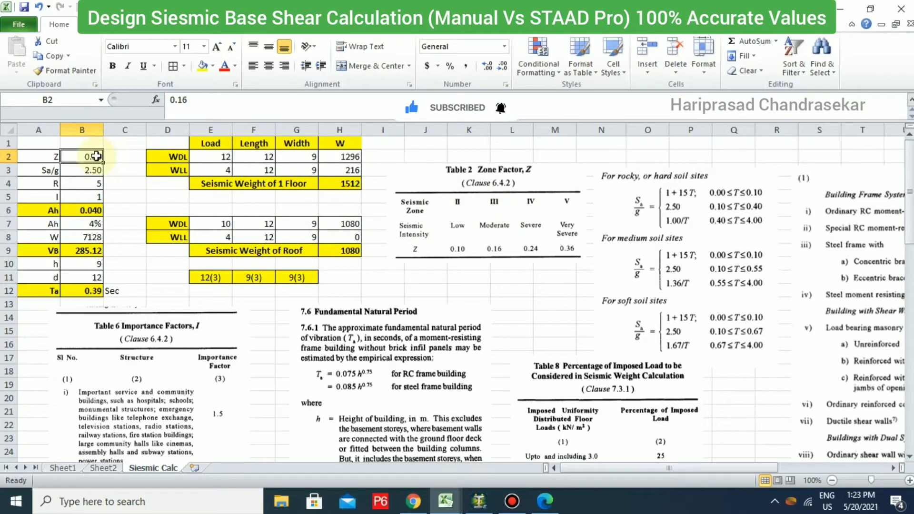
pyautogui.click(47, 170)
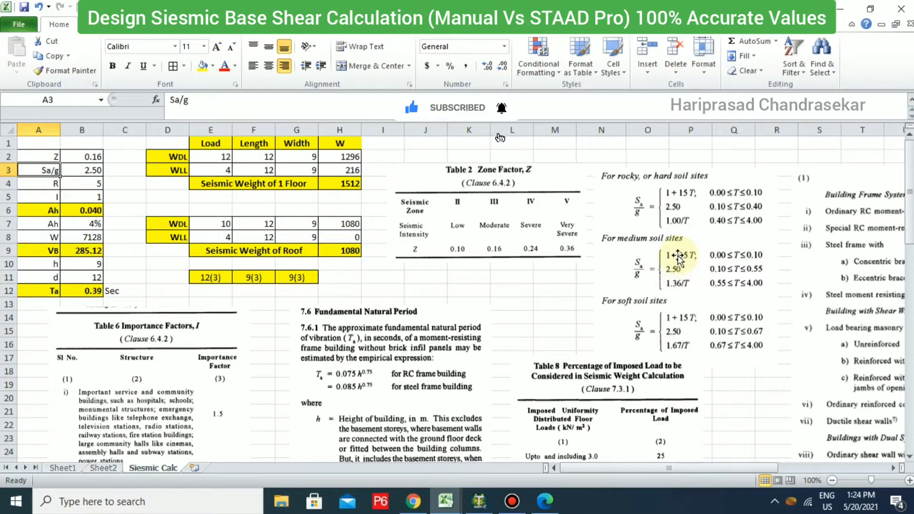
pyautogui.scroll(-1, 375, 329)
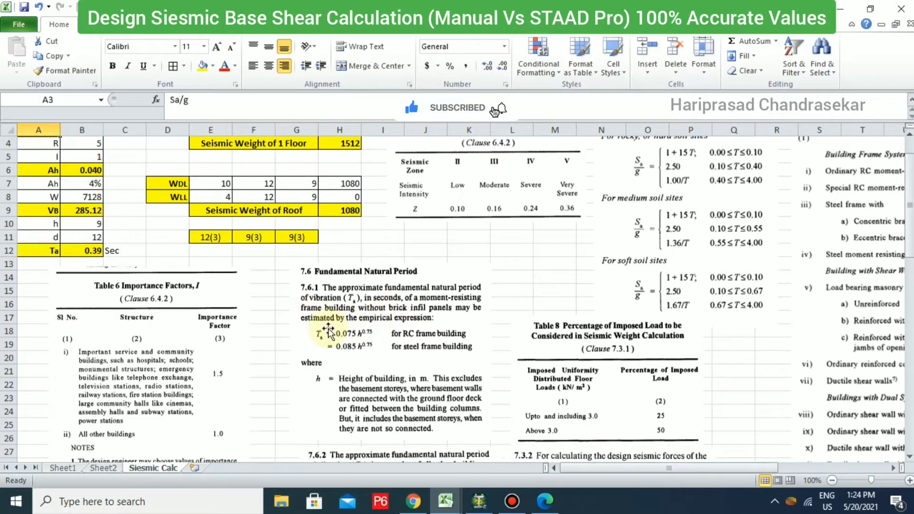
pyautogui.scroll(-1, 331, 329)
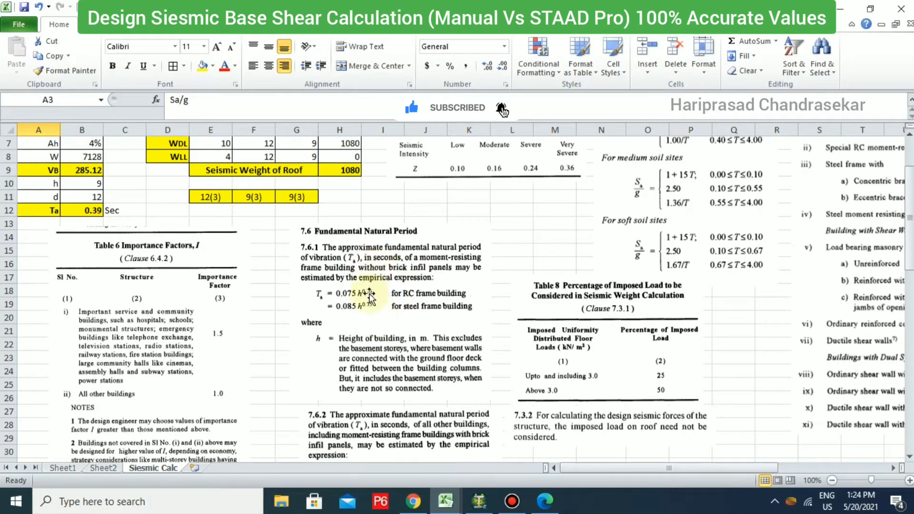
pyautogui.scroll(2, 392, 298)
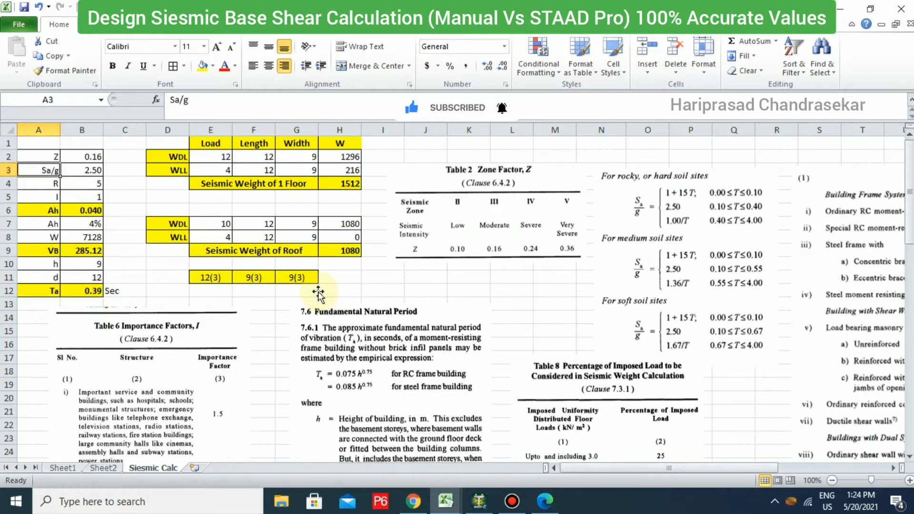
# Examine the Ta formula in B12, the bay dimensions in E11:G11 and the building height h in B10
pyautogui.click(97, 291)
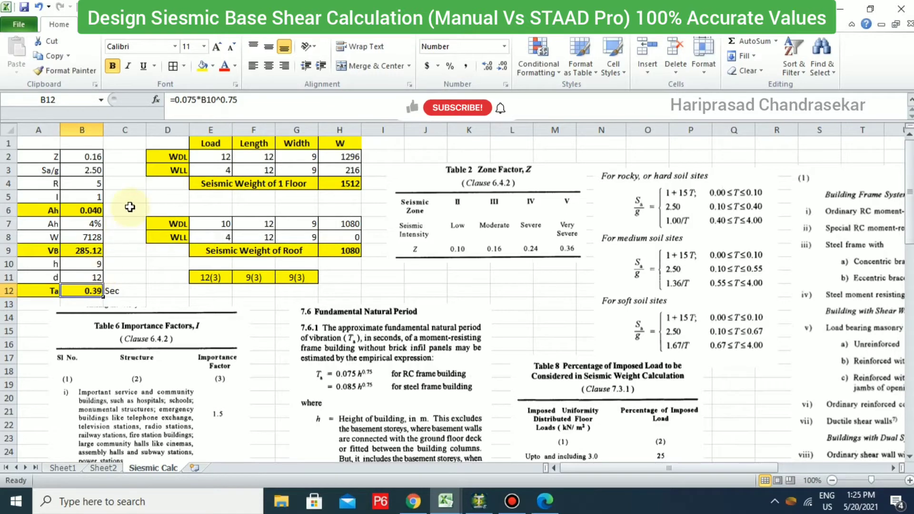
pyautogui.click(219, 278)
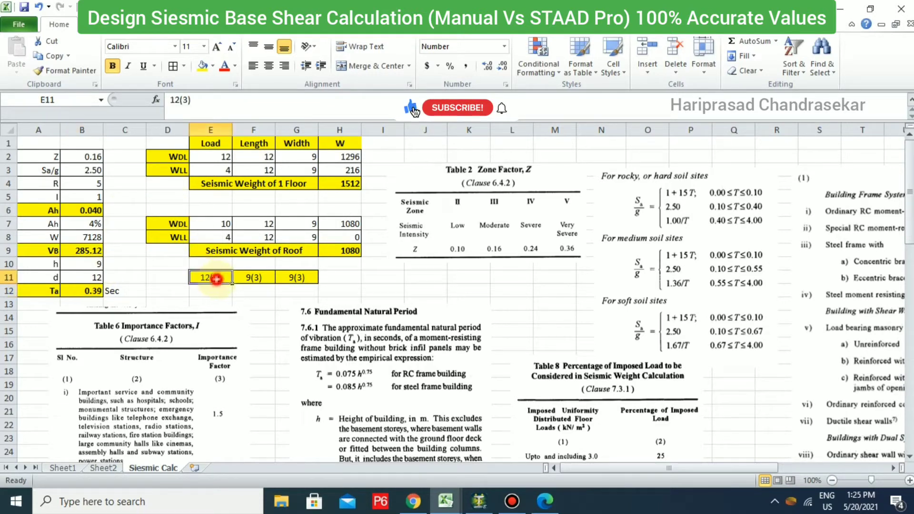
pyautogui.click(264, 278)
pyautogui.click(303, 278)
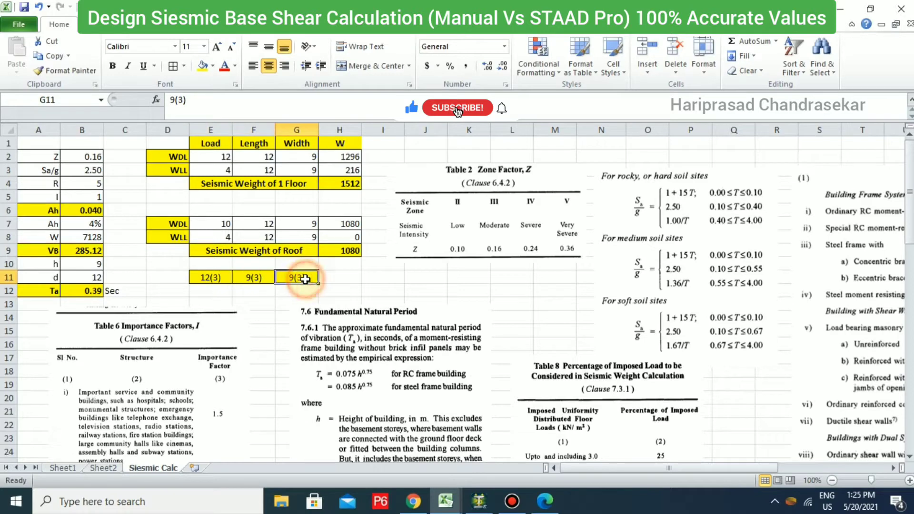
pyautogui.click(250, 278)
pyautogui.click(300, 283)
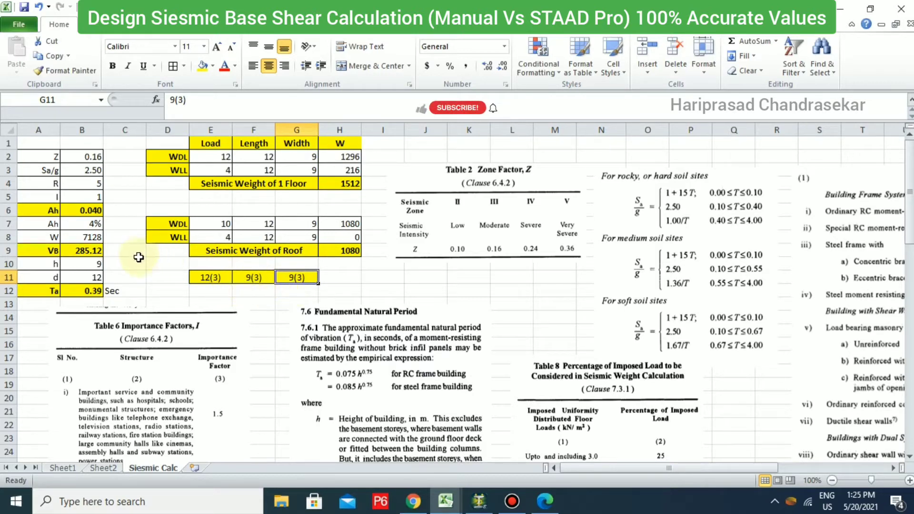
pyautogui.click(94, 266)
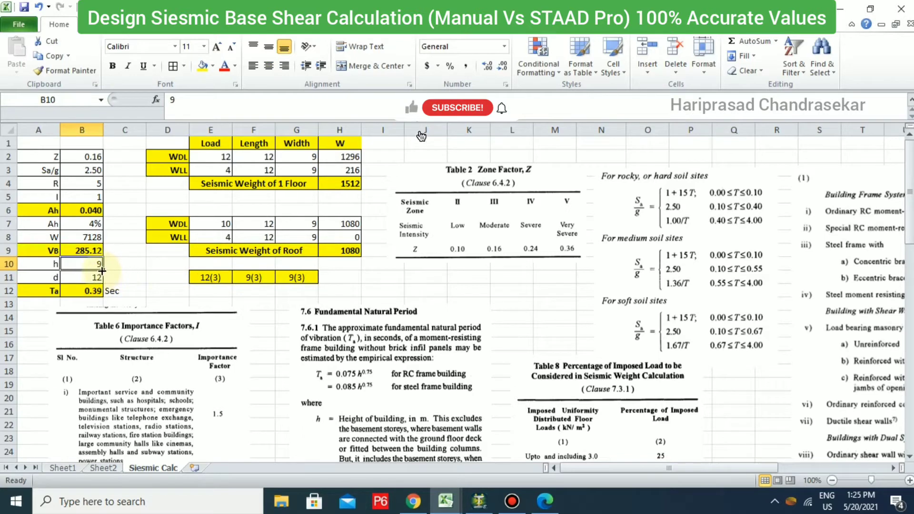
# Set the base dimension d in B11 to 9 and return it to 12
pyautogui.click(94, 277)
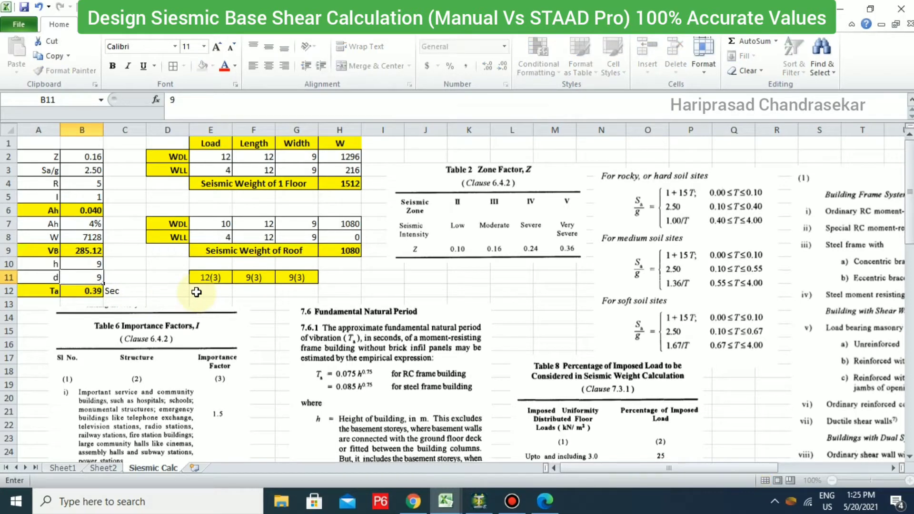
pyautogui.write('9')
pyautogui.press('Return')
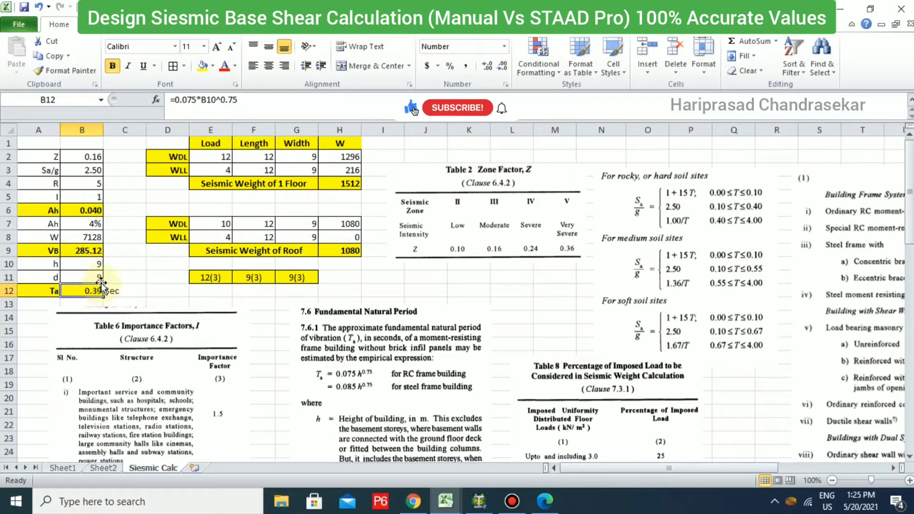
pyautogui.click(94, 278)
pyautogui.write('12')
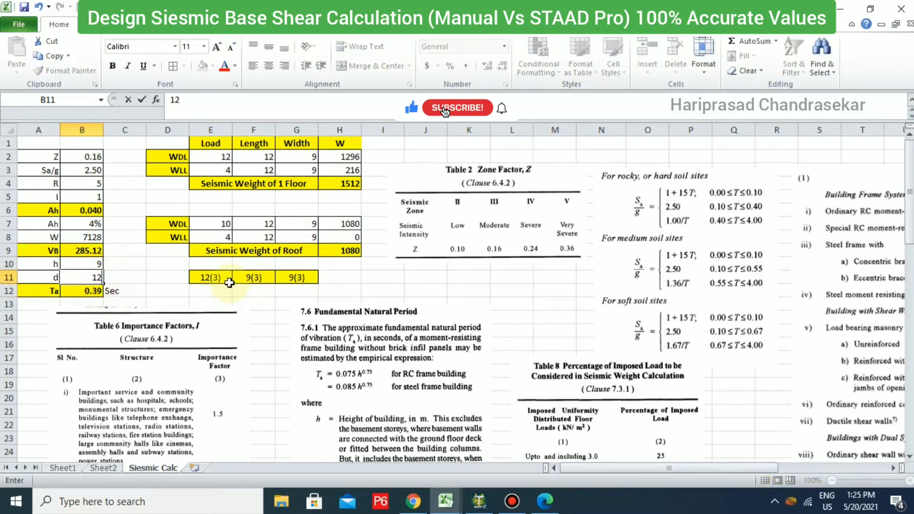
pyautogui.press('Return')
# Open the Ta formula in B12 to examine its reference to the building height, discarding any edit
pyautogui.doubleClick(108, 289)
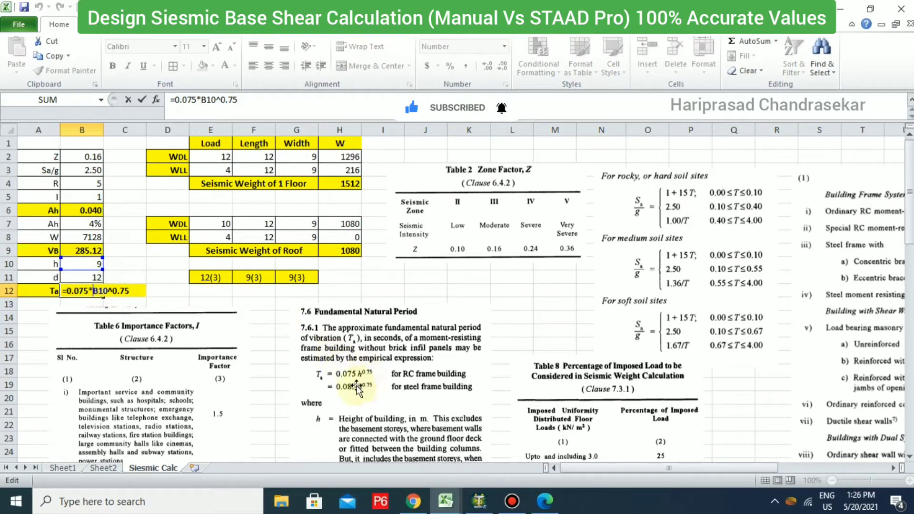
pyautogui.click(162, 290)
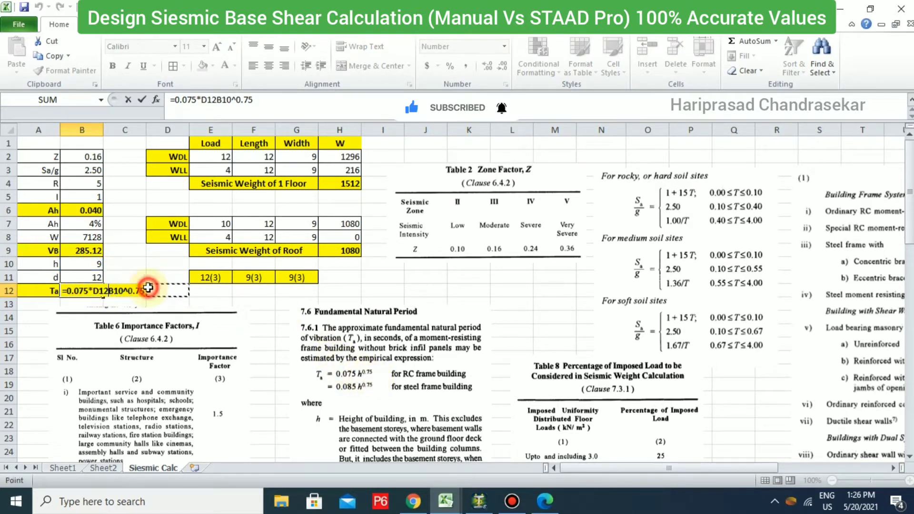
pyautogui.press('Escape')
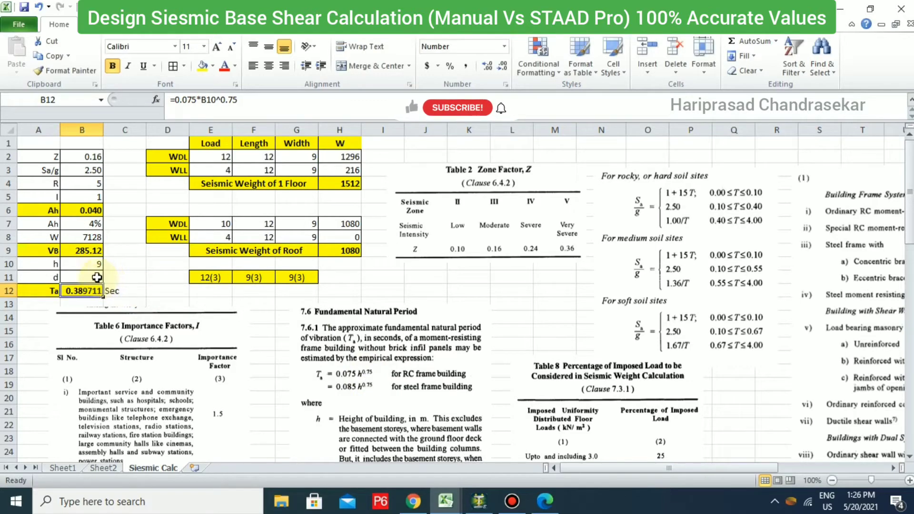
# Show more decimals of the Ta value in B12 and reduce the display back to two decimals
pyautogui.click(486, 66)
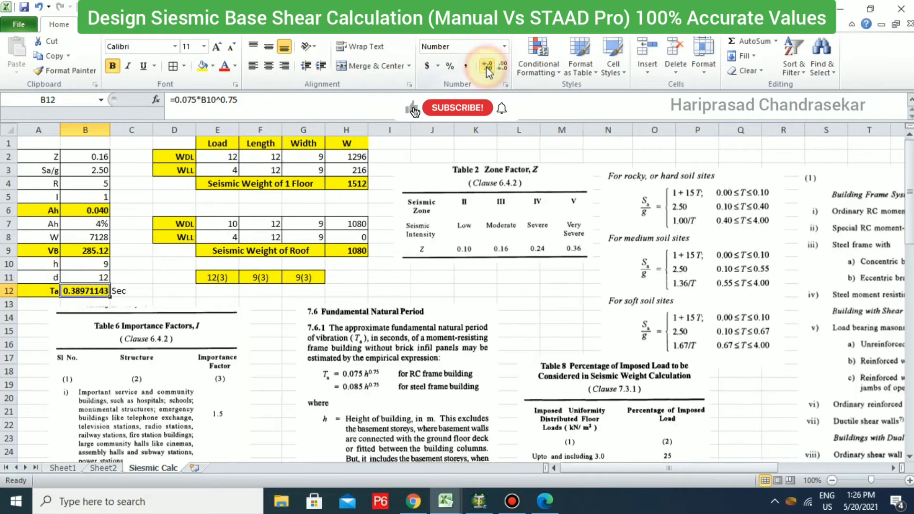
pyautogui.click(501, 66)
pyautogui.click(501, 66)
pyautogui.click(501, 66)
pyautogui.click(502, 66)
pyautogui.click(501, 66)
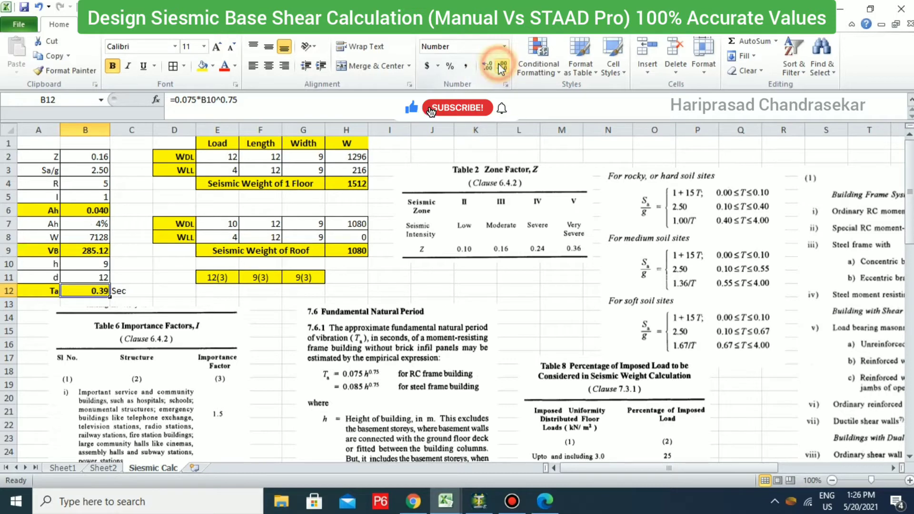
# Review the base dimension d, the Ta formula, the Sa/g value and the response reduction factor R entry
pyautogui.click(106, 277)
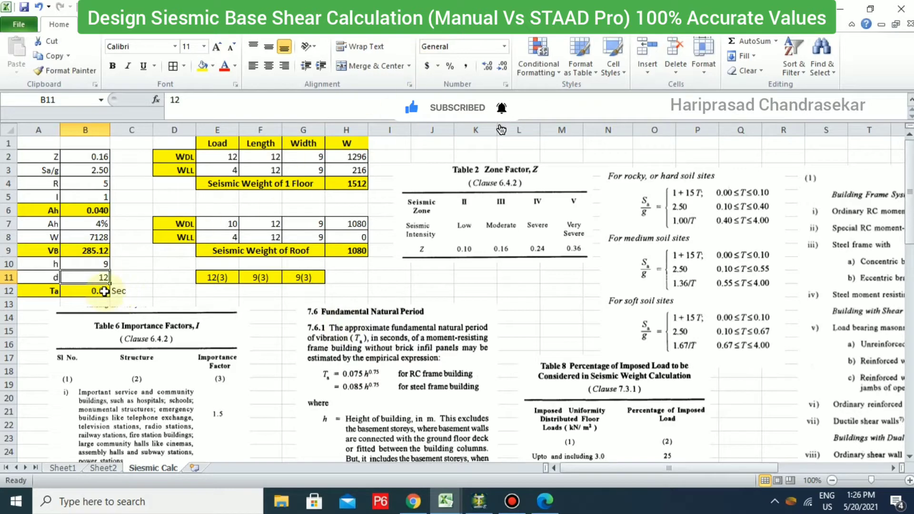
pyautogui.click(89, 288)
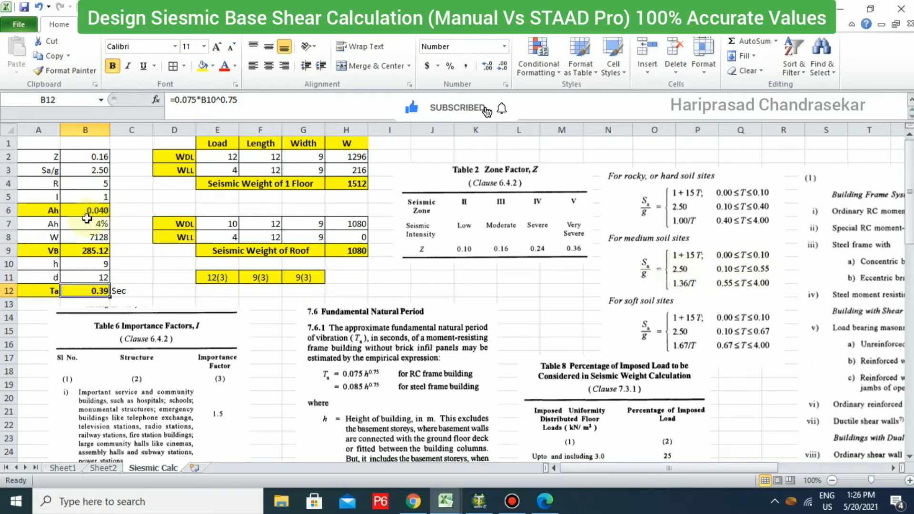
pyautogui.click(95, 172)
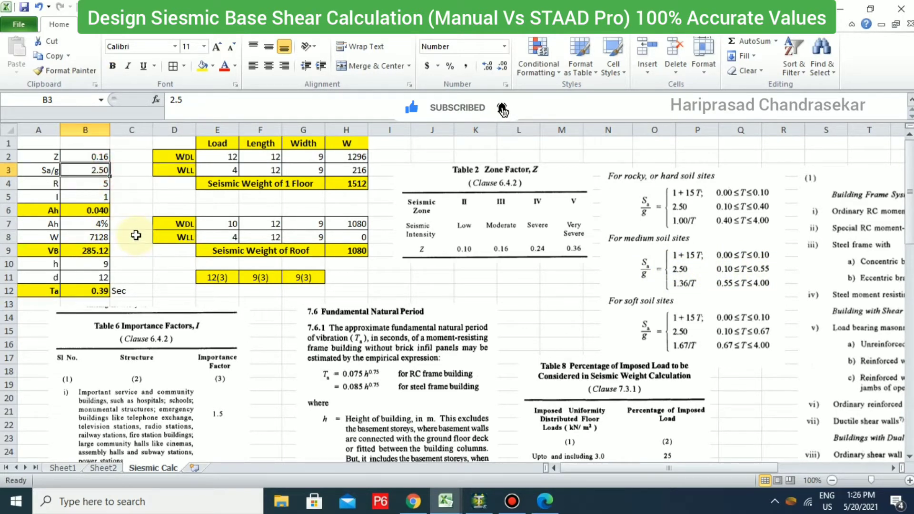
pyautogui.click(55, 185)
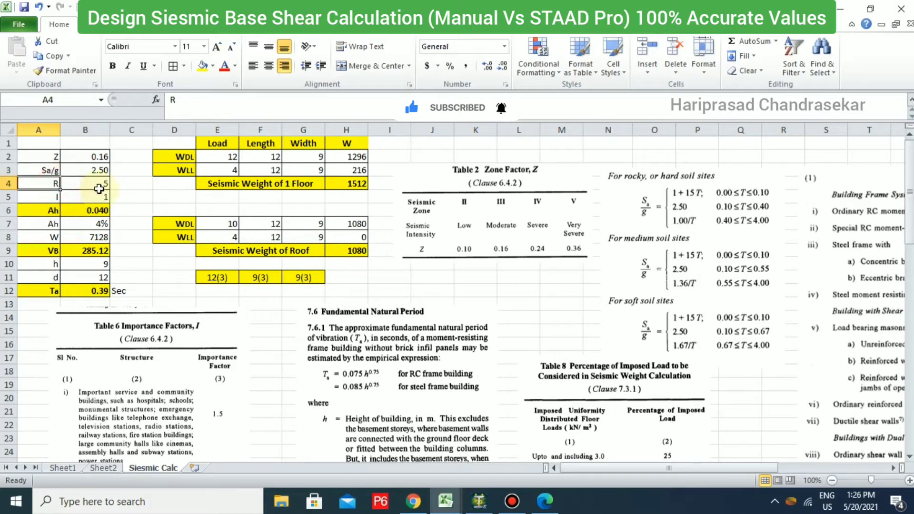
# Examine the response reduction factors for the building frame systems and compare them with the R value in B4
pyautogui.moveTo(715, 468); pyautogui.dragTo(773, 456)
pyautogui.scroll(-1, 724, 253)
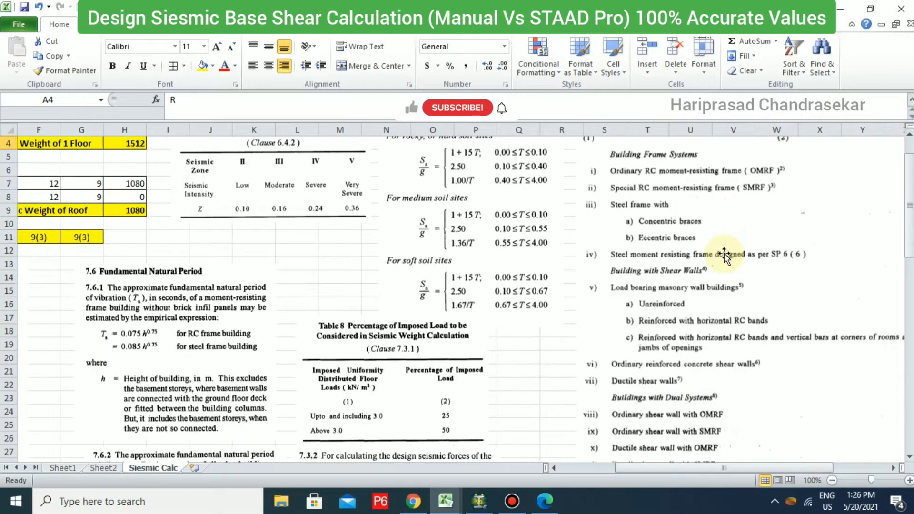
pyautogui.scroll(1, 724, 253)
pyautogui.click(711, 202)
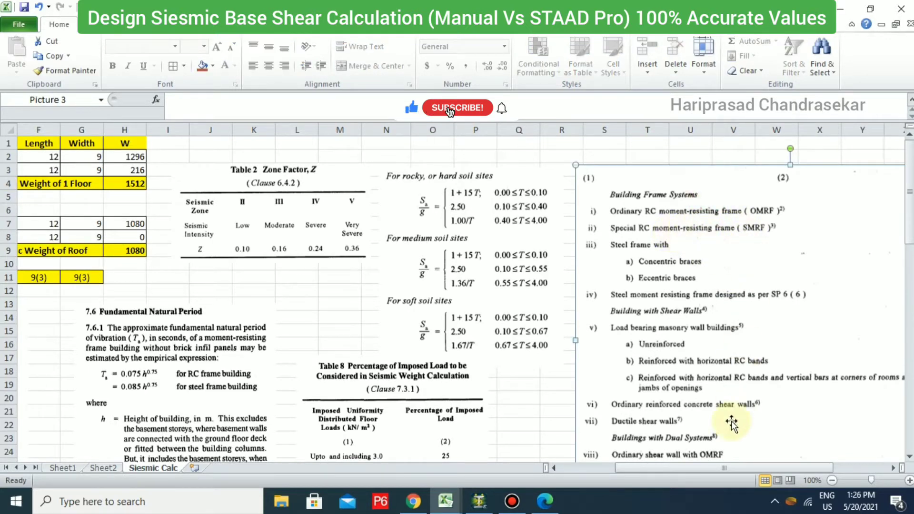
pyautogui.moveTo(724, 472); pyautogui.dragTo(778, 471)
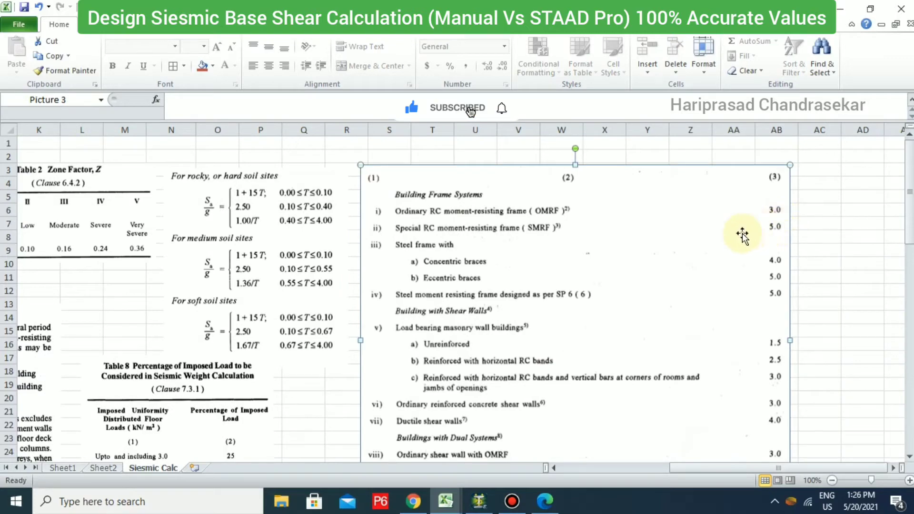
pyautogui.scroll(-6, 717, 252)
pyautogui.scroll(6, 716, 252)
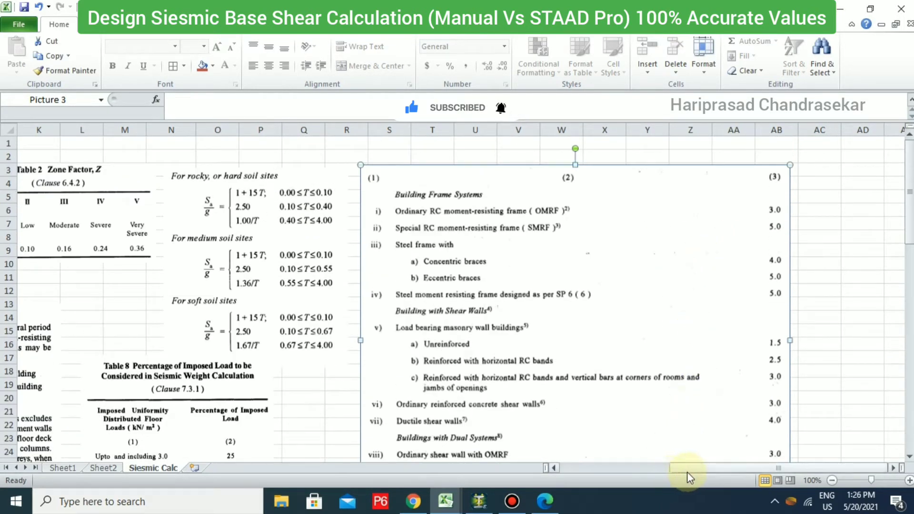
pyautogui.moveTo(689, 470); pyautogui.dragTo(557, 481)
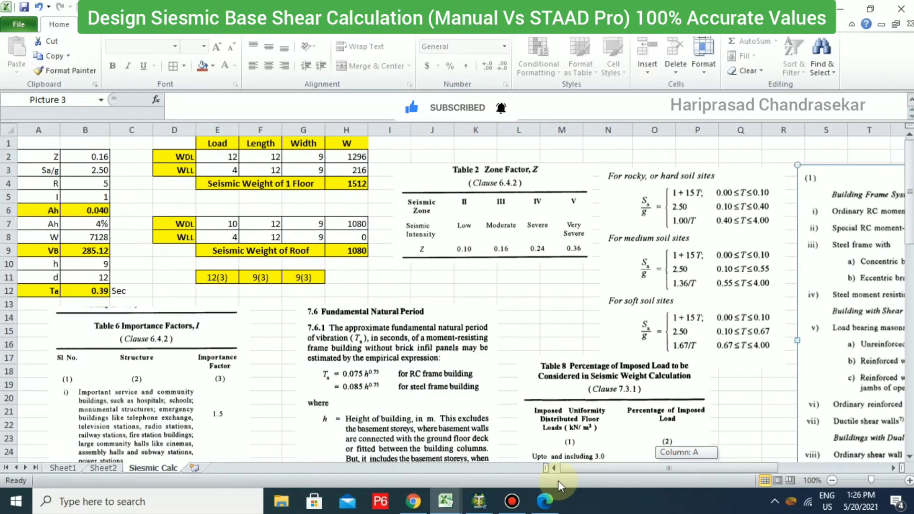
pyautogui.click(82, 183)
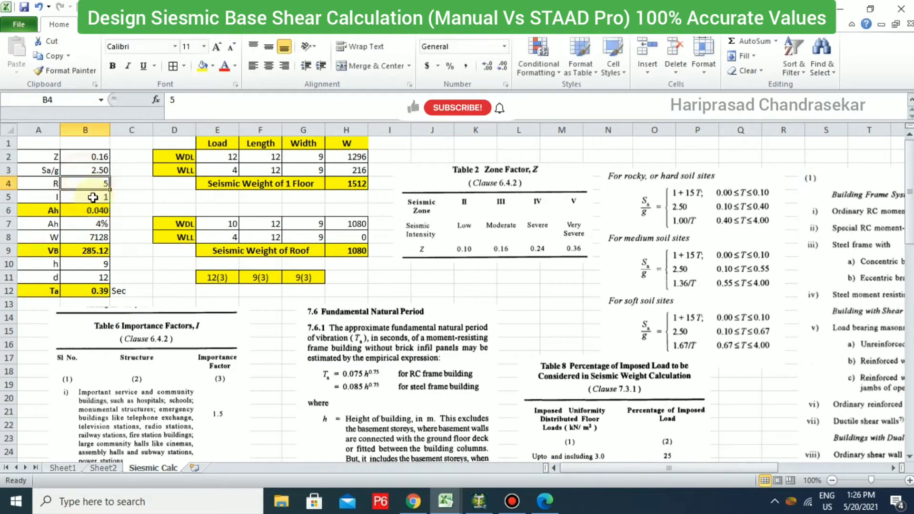
# Check the importance factor I in B5 against Table 6, Importance Factors
pyautogui.click(52, 197)
pyautogui.click(87, 199)
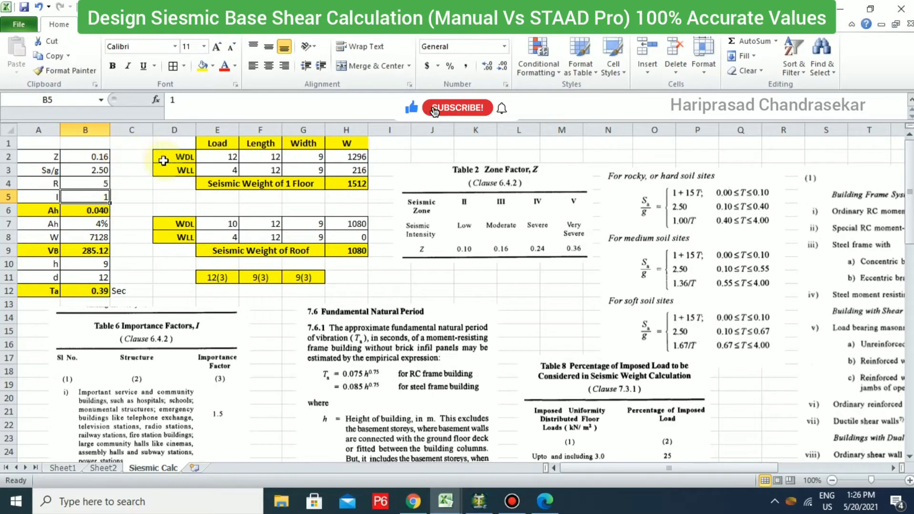
pyautogui.scroll(-2, 161, 276)
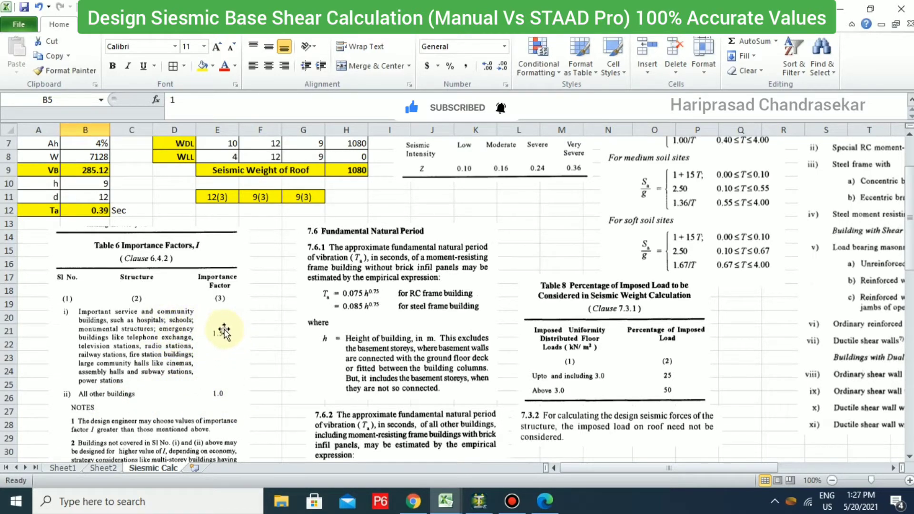
pyautogui.scroll(2, 198, 255)
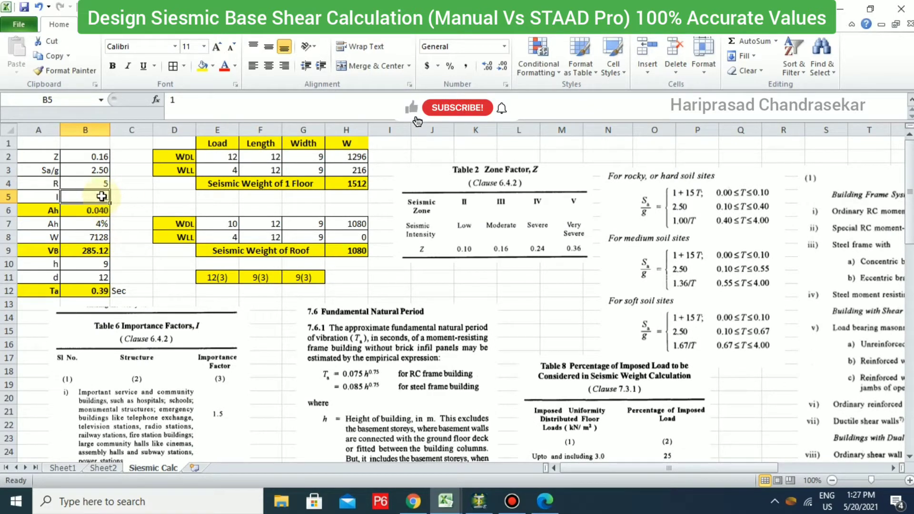
# Examine the Ah formula in B6 and the VB formula in B9, discarding any edit
pyautogui.doubleClick(95, 210)
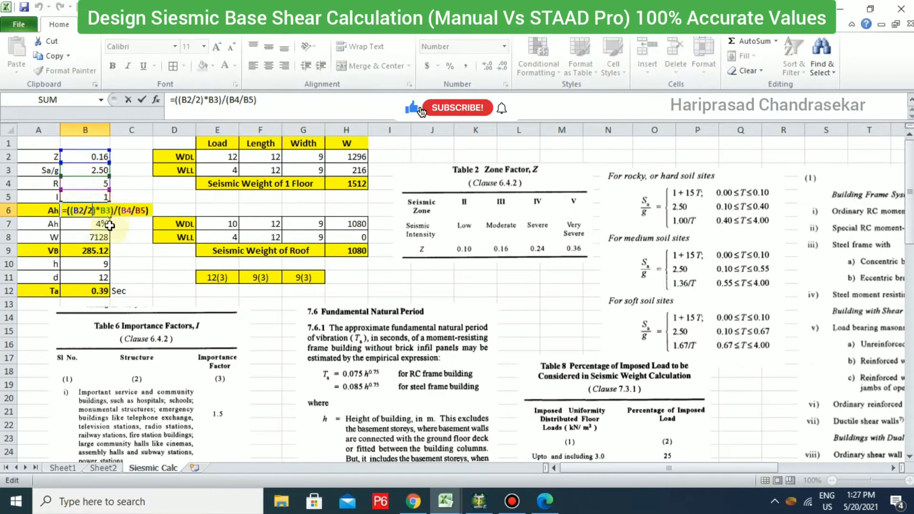
pyautogui.press('Escape')
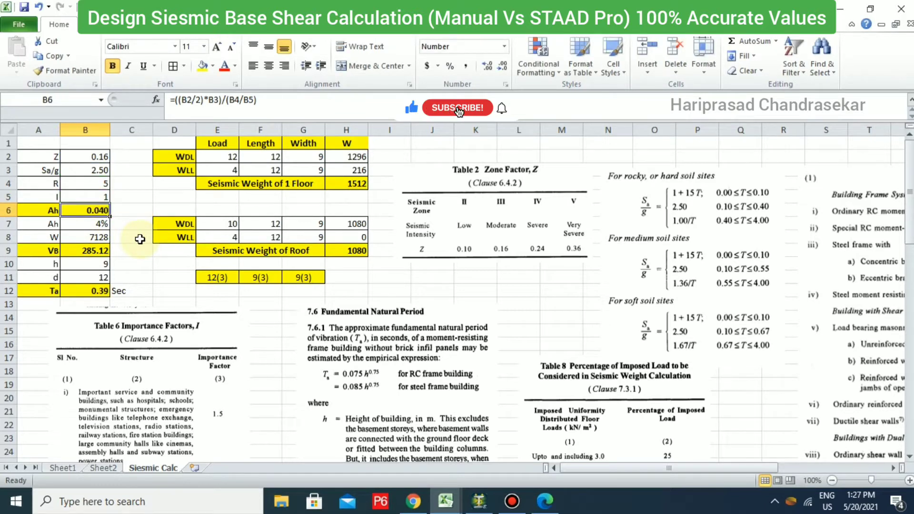
pyautogui.press('Down')
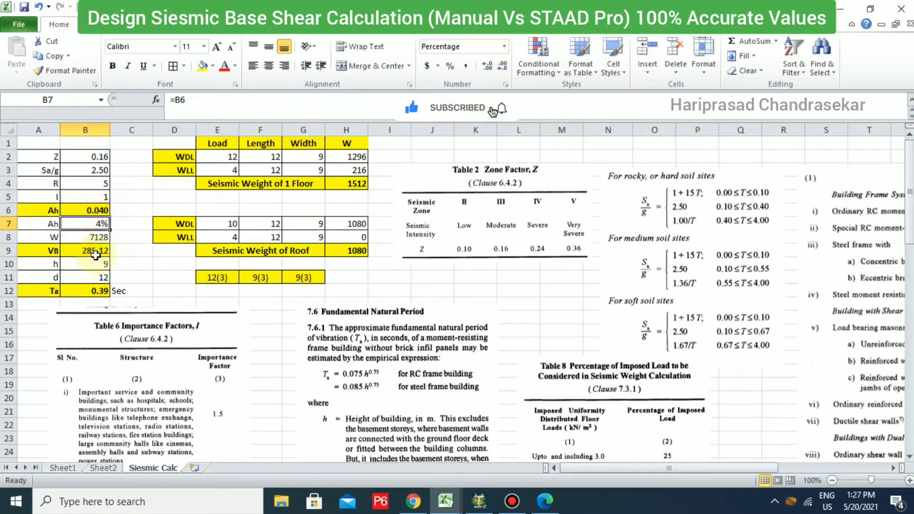
pyautogui.click(90, 253)
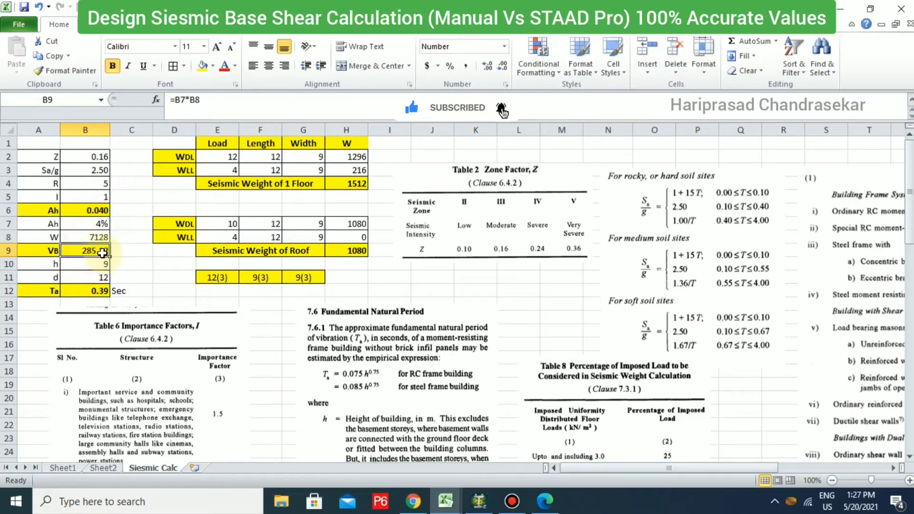
pyautogui.doubleClick(98, 252)
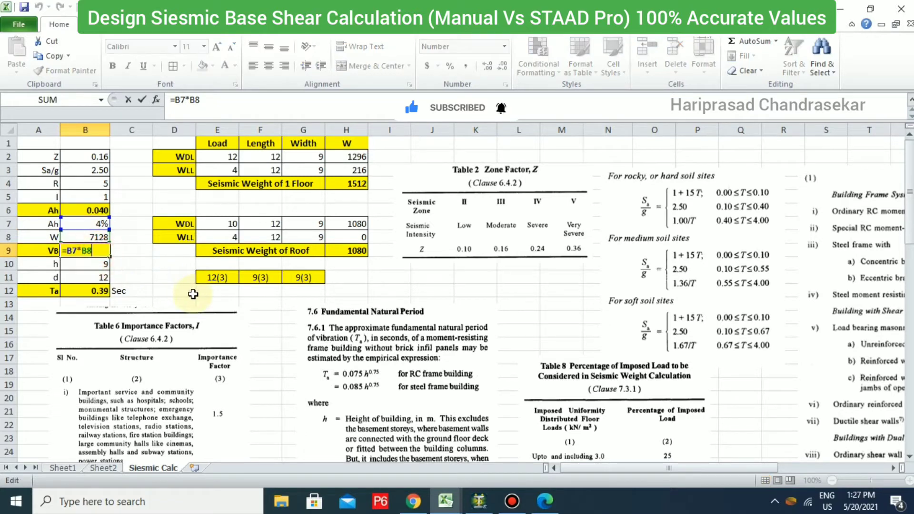
pyautogui.press('Escape')
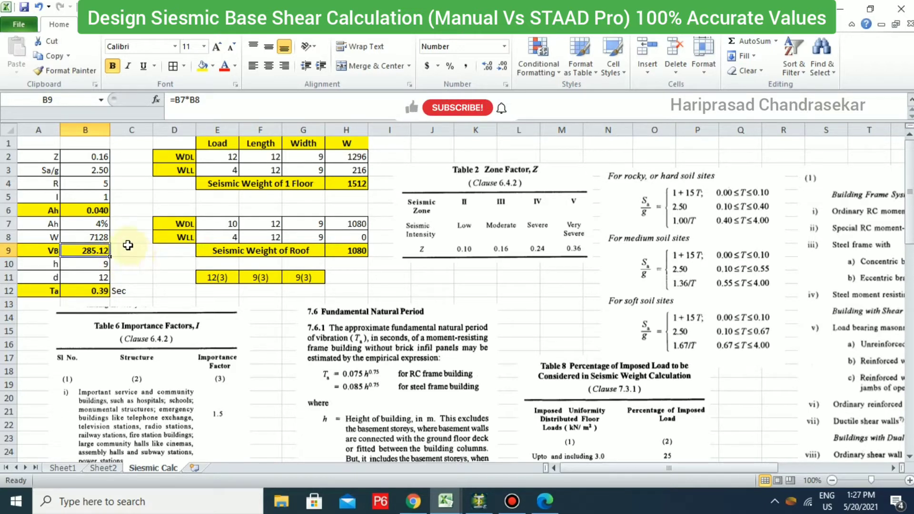
# Review the seismic weight inputs: the WDL and WLL labels, the floor and roof dead loads, and the dead weight formulas in H2 and H7
pyautogui.click(53, 236)
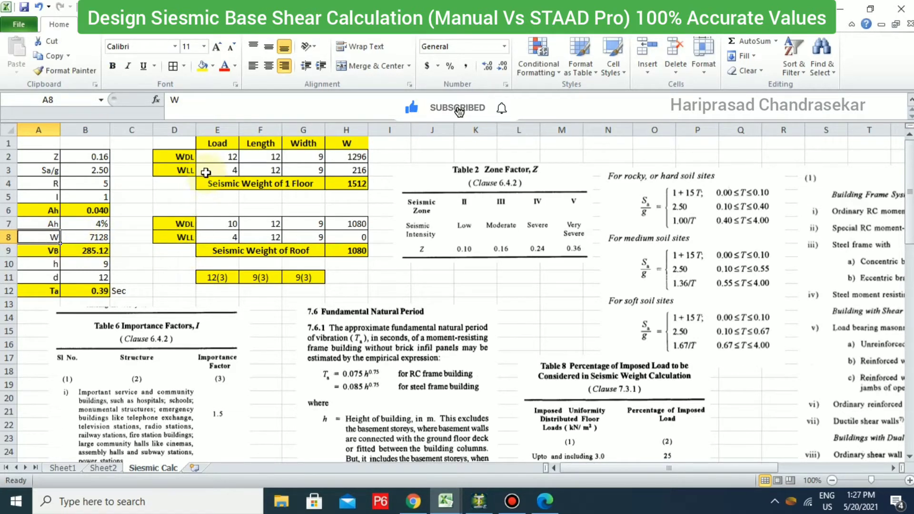
pyautogui.click(183, 157)
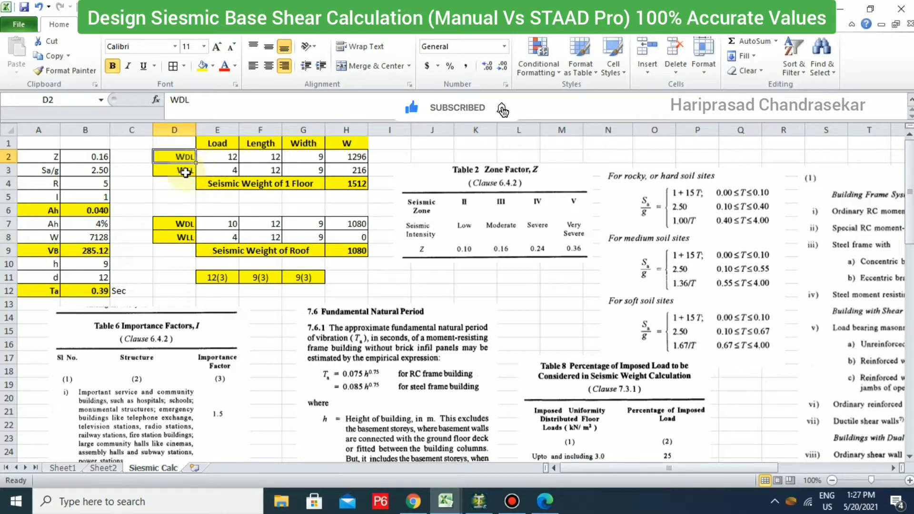
pyautogui.click(185, 172)
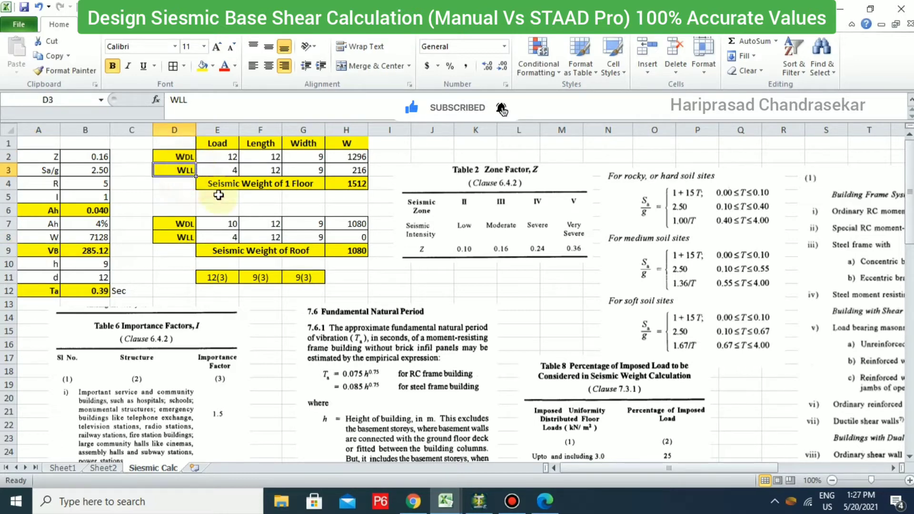
pyautogui.click(228, 159)
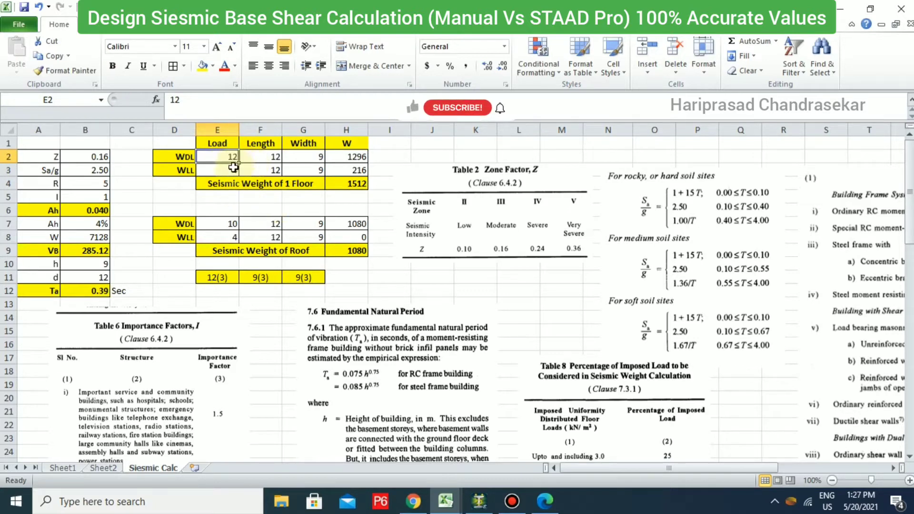
pyautogui.click(230, 226)
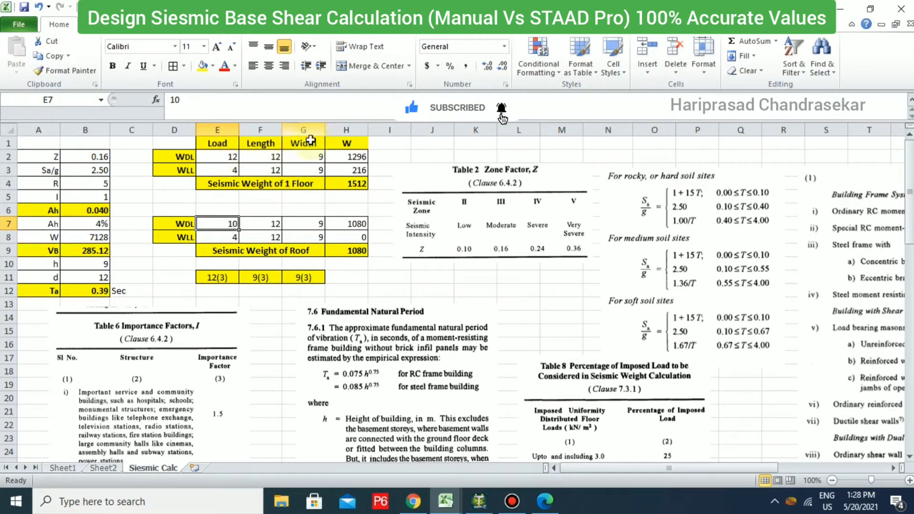
pyautogui.click(346, 152)
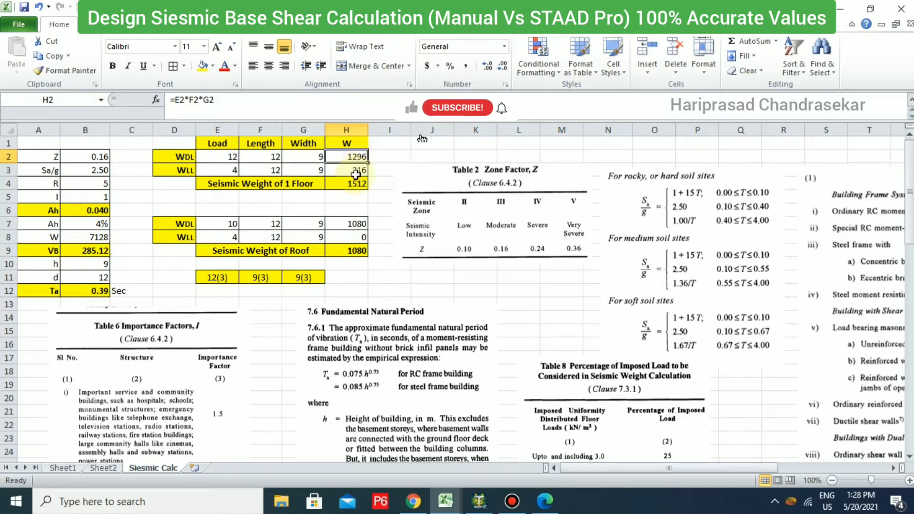
pyautogui.click(354, 225)
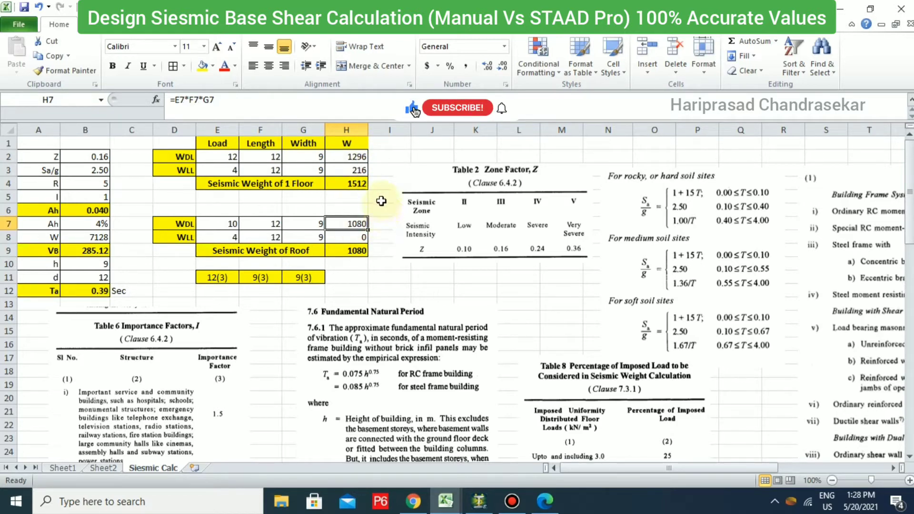
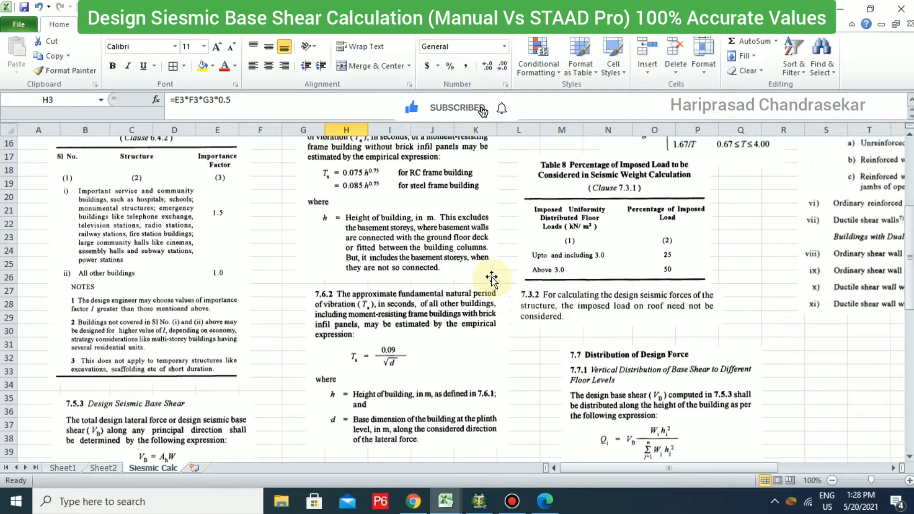
# Compare the imposed load percentages in Table 8 and clause 7.3.2 with the WLL weight formulas in H3 and H8
pyautogui.click(613, 193)
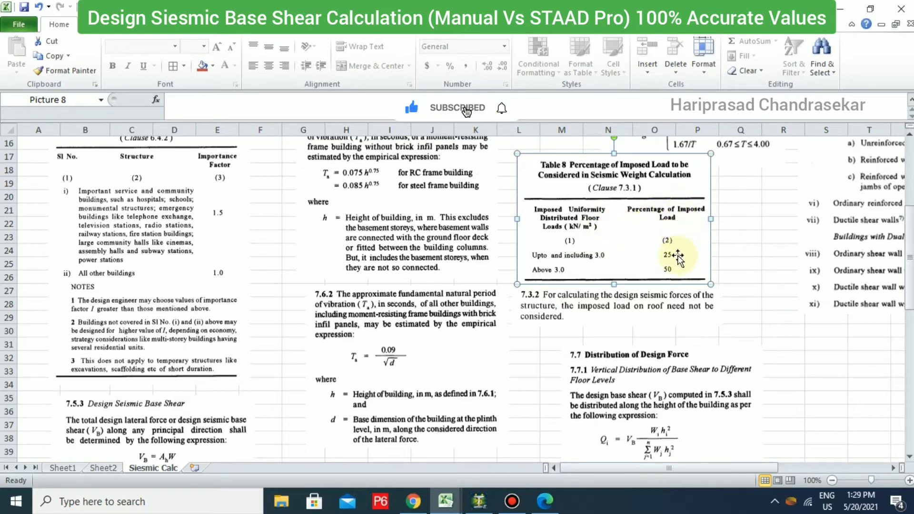
pyautogui.click(629, 304)
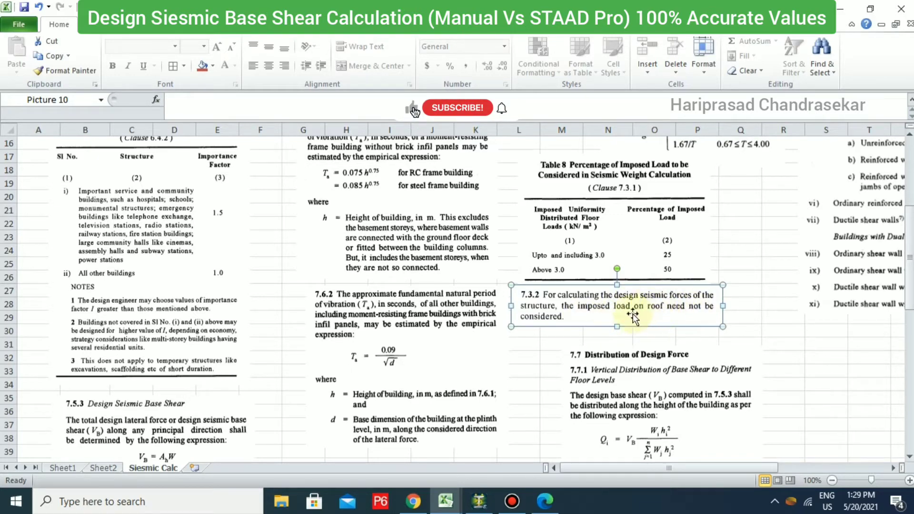
pyautogui.scroll(5, 569, 305)
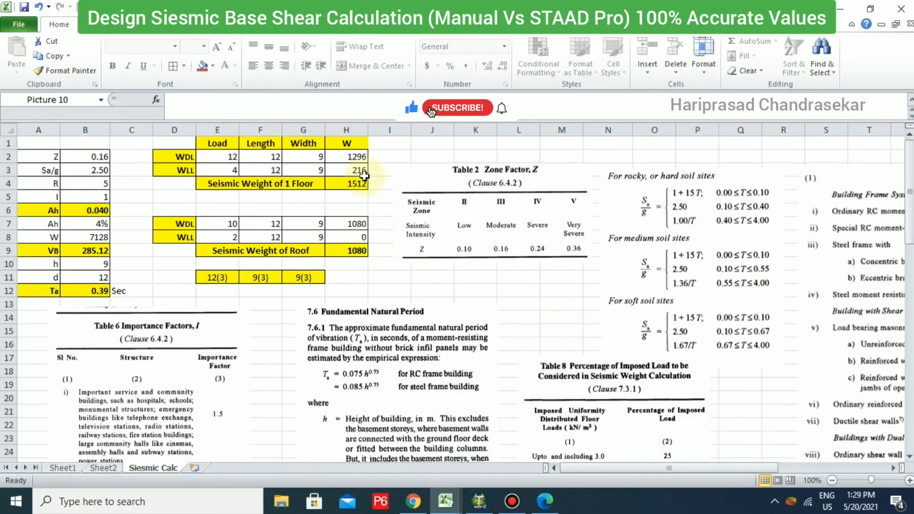
pyautogui.click(346, 170)
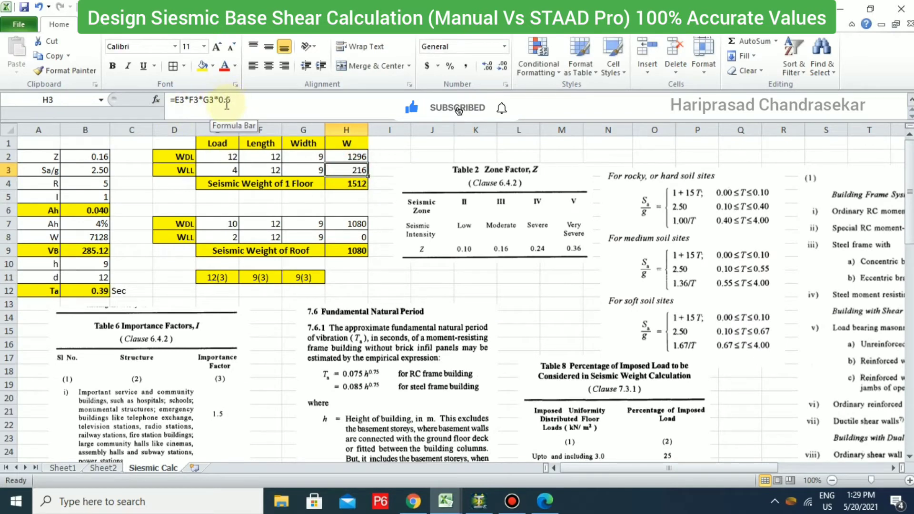
pyautogui.click(359, 237)
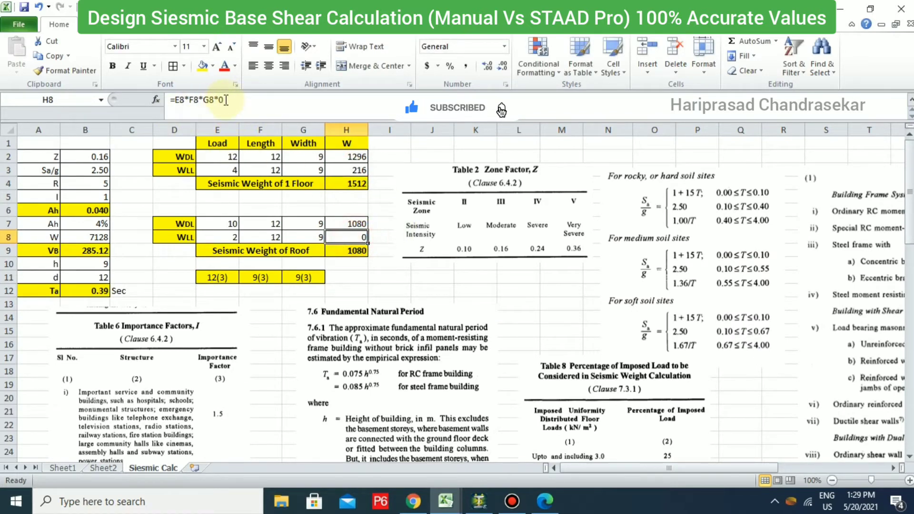
# Examine the seismic weight totals for one floor in H4 and the roof in H9, and the VB formula in B9
pyautogui.click(358, 185)
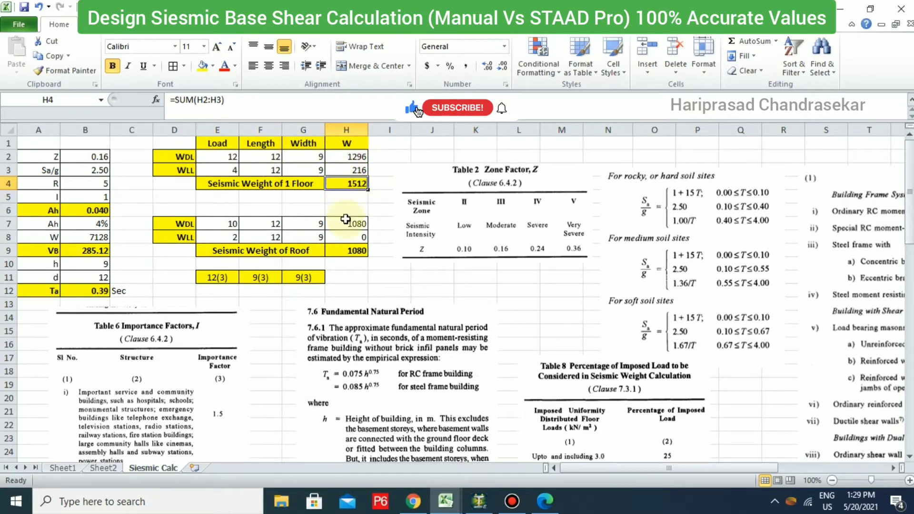
pyautogui.click(357, 251)
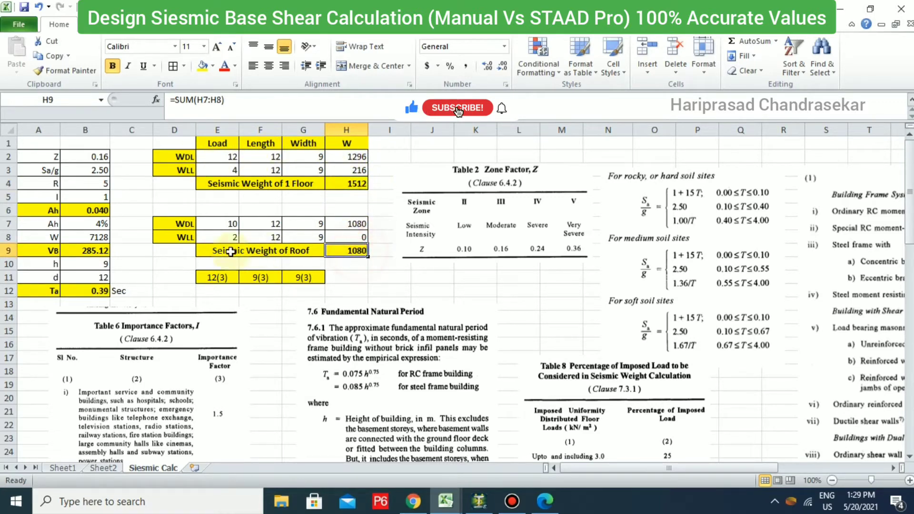
pyautogui.click(97, 250)
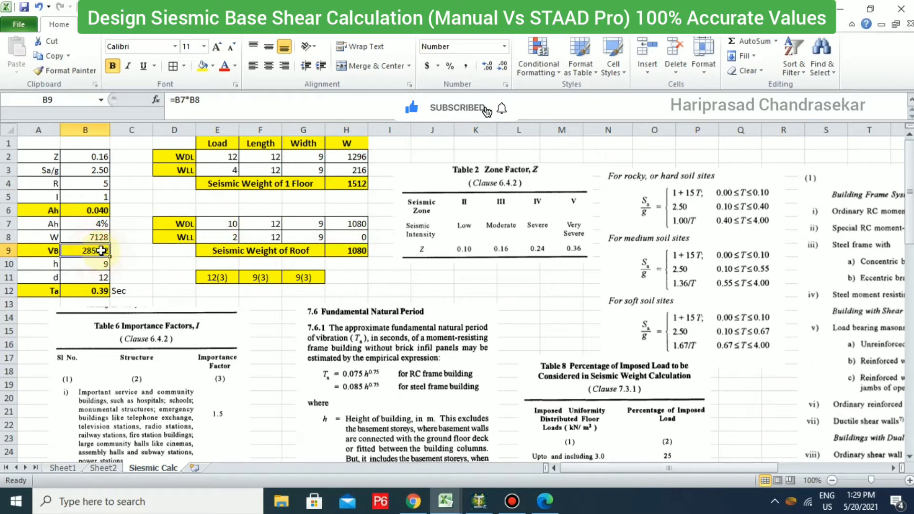
# Change the total seismic weight formula in B8 to =H4*2+H9 and reselect the cell to check it
pyautogui.click(97, 237)
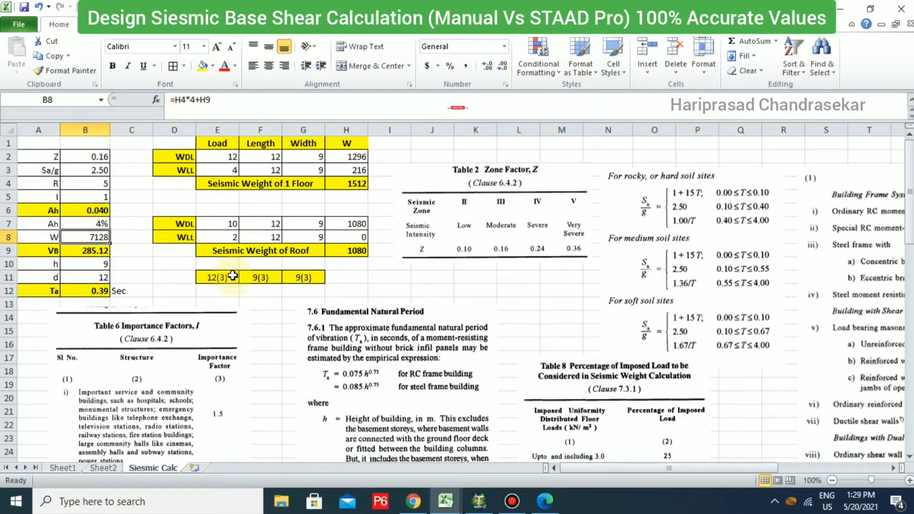
pyautogui.doubleClick(192, 99)
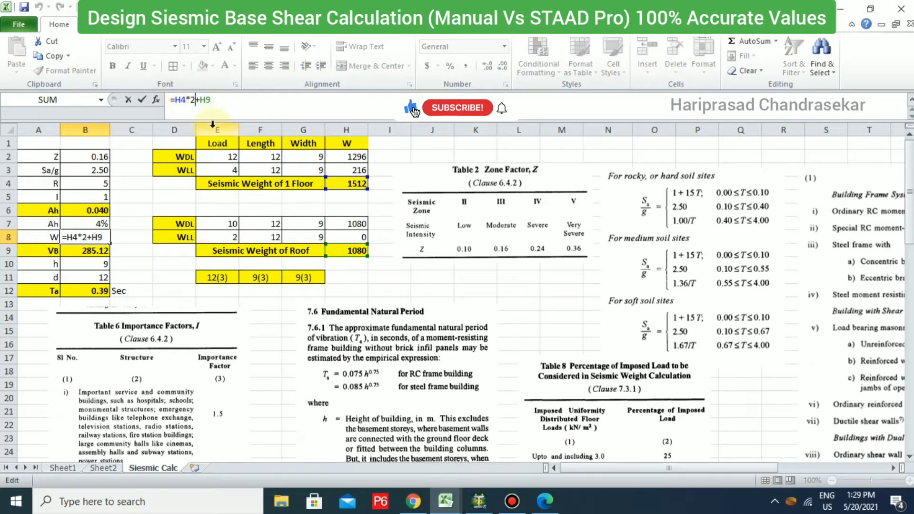
pyautogui.press('Return')
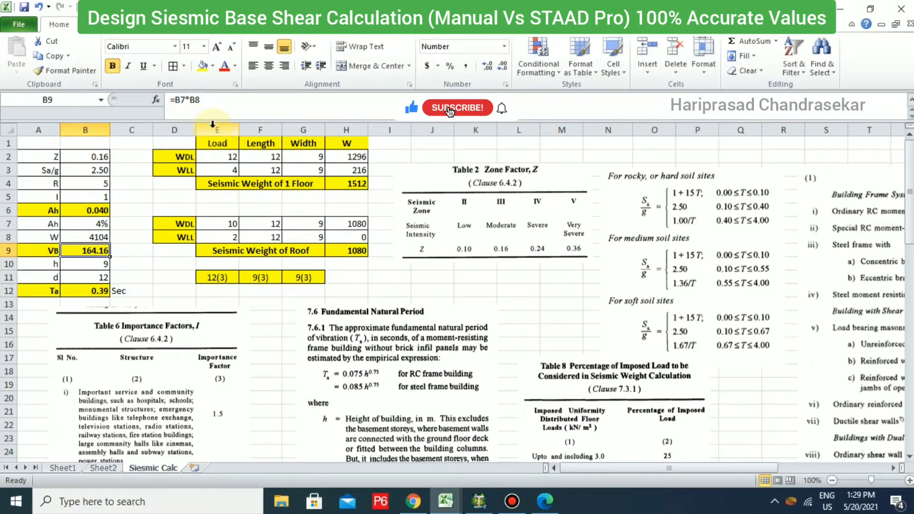
pyautogui.click(93, 237)
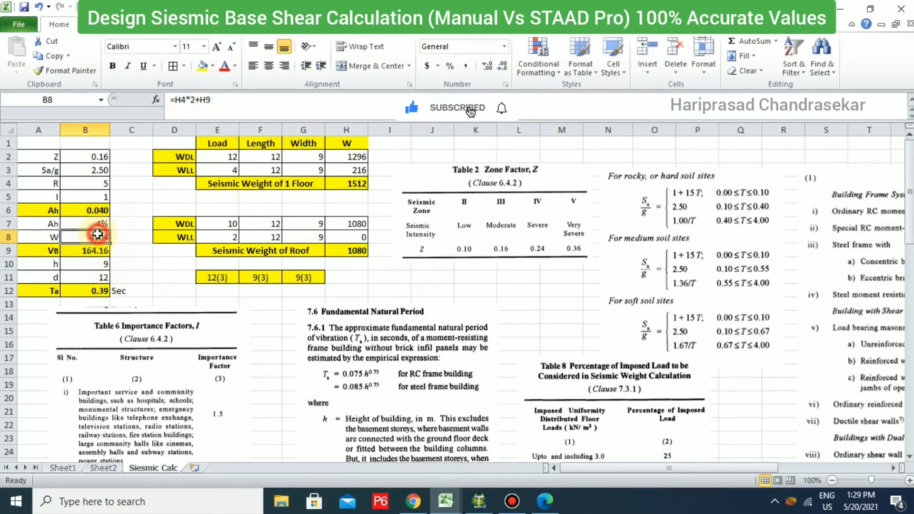
# Review the building dimensions and total seismic weight, and enter the base shear formula =B7*B8 in B9
pyautogui.click(290, 277)
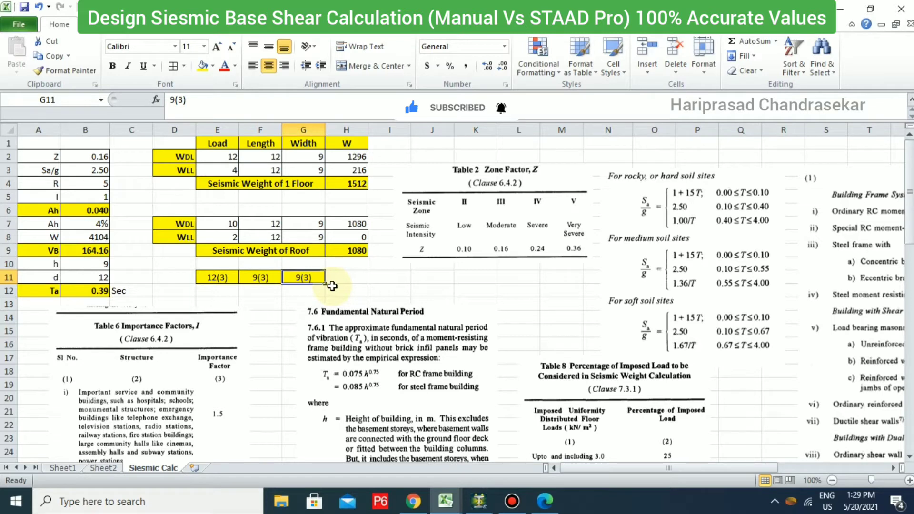
pyautogui.click(102, 238)
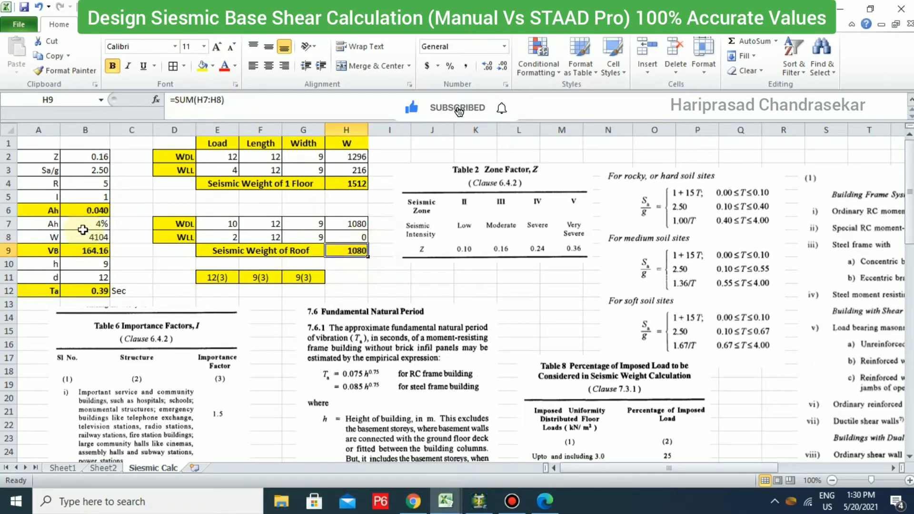
pyautogui.click(102, 248)
pyautogui.write('=B7*B8')
pyautogui.hotkey('ctrl', 'Return')
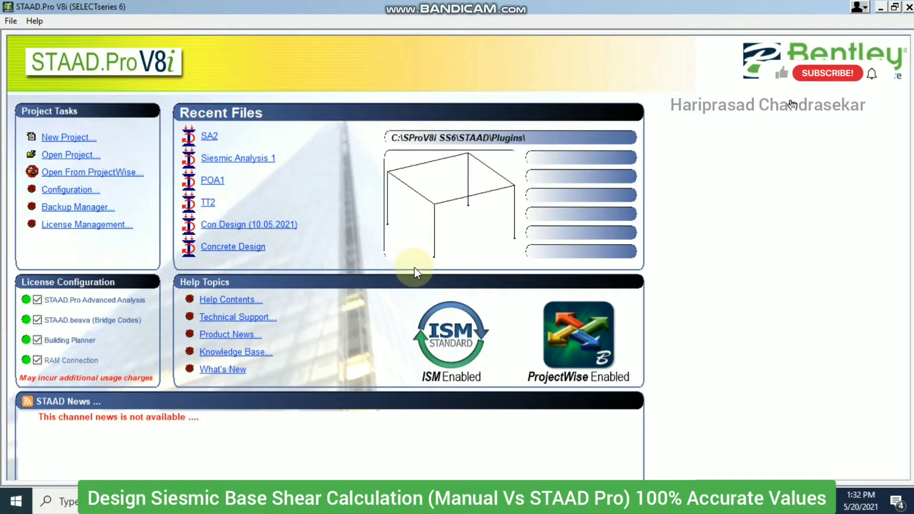
# Switch to STAAD.Pro and create a Space model named Siesmic St2 in meter and kilonewton units, starting with the Structure Wizard
pyautogui.click(73, 138)
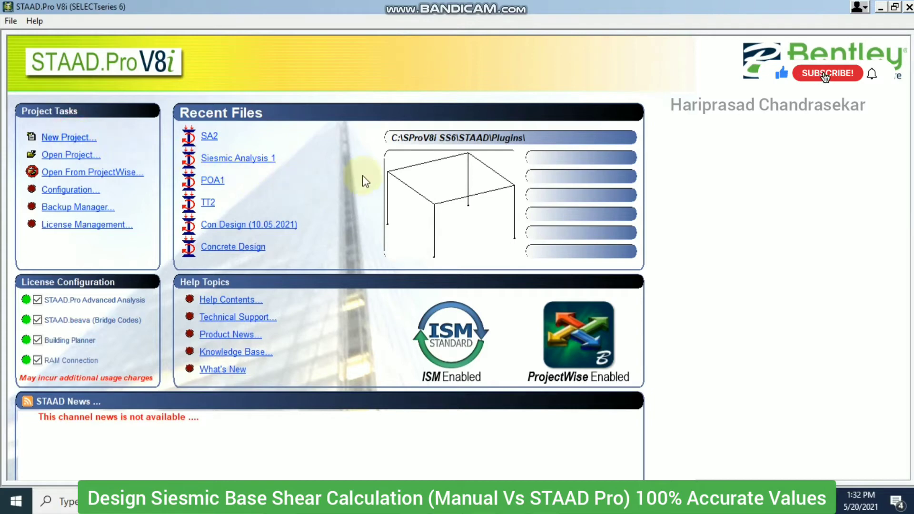
pyautogui.click(319, 162)
pyautogui.doubleClick(518, 179)
pyautogui.write('Siesmic St2')
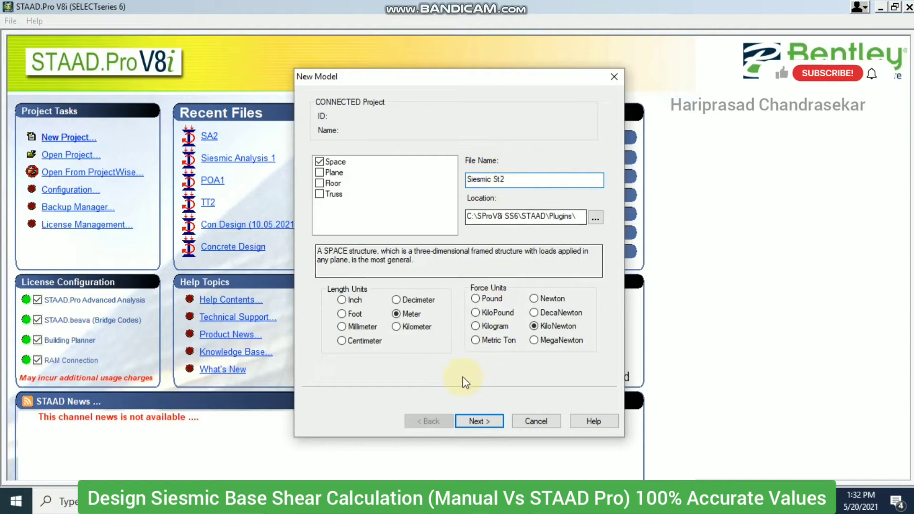
pyautogui.click(497, 423)
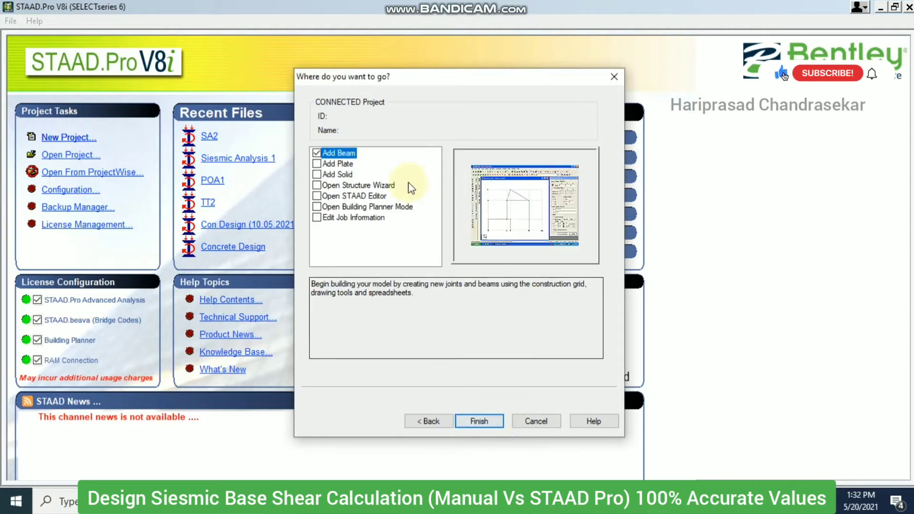
pyautogui.click(317, 185)
pyautogui.click(479, 421)
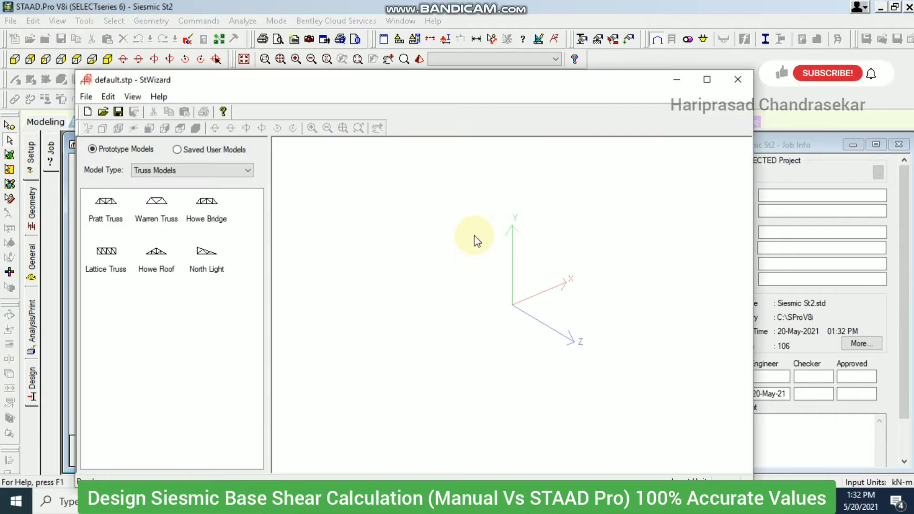
# Insert a Bay Frame from the Frame Models with length 12 m, height 9 m and width 9 m
pyautogui.click(209, 171)
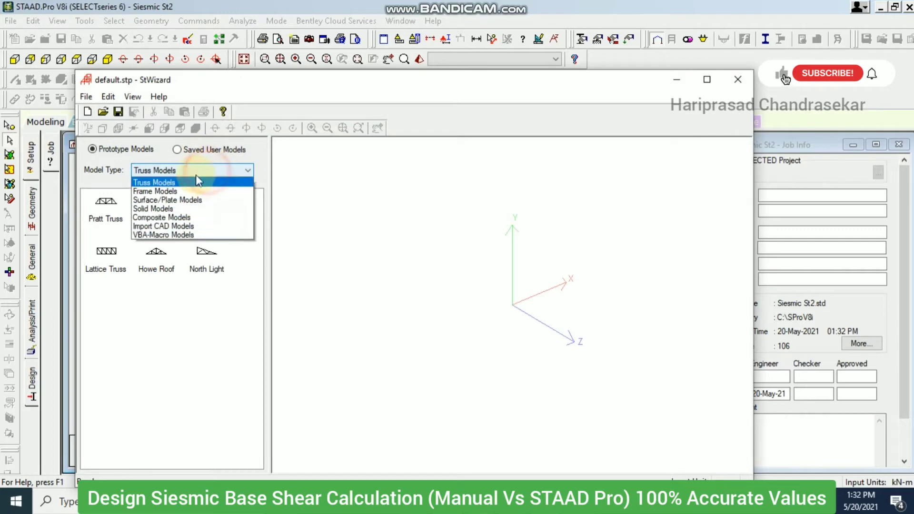
pyautogui.click(170, 192)
pyautogui.moveTo(107, 212); pyautogui.dragTo(475, 224)
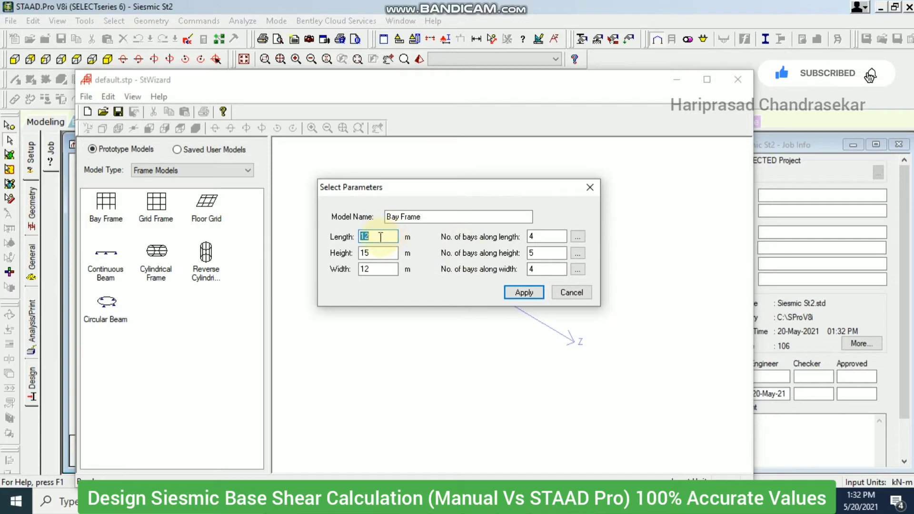
pyautogui.doubleClick(385, 252)
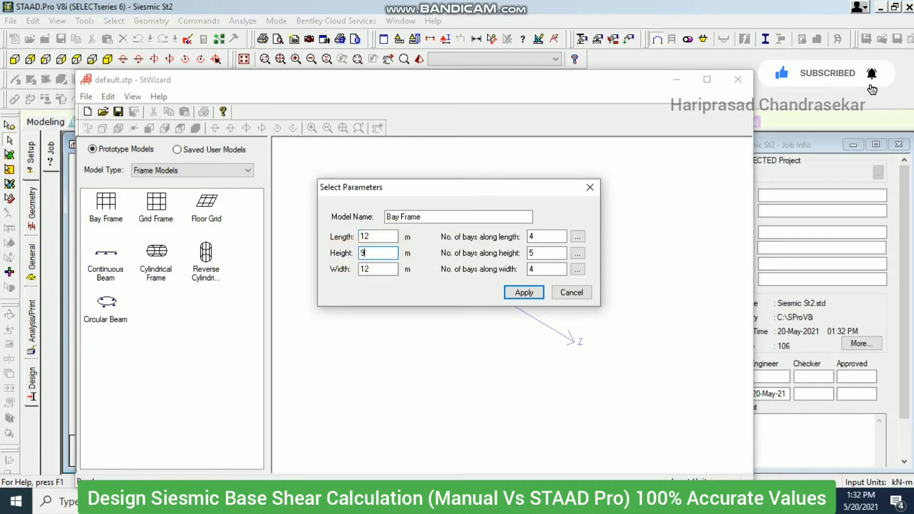
pyautogui.doubleClick(376, 268)
pyautogui.write('9')
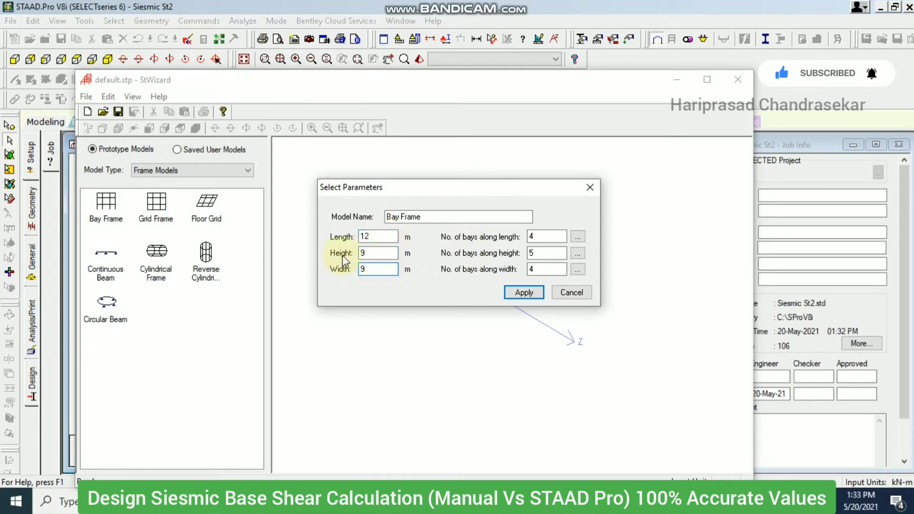
# Set the bay frame to 3 bays along its length, height and width
pyautogui.doubleClick(548, 237)
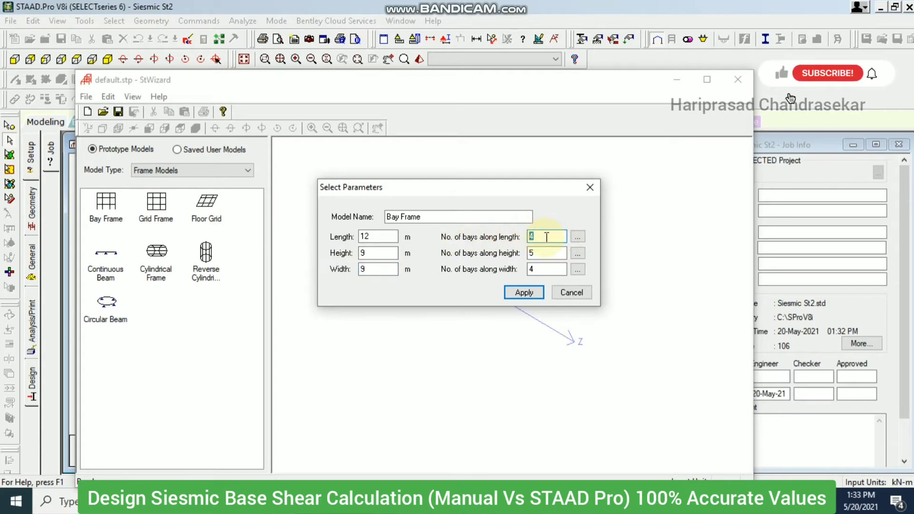
pyautogui.write('3')
pyautogui.doubleClick(544, 255)
pyautogui.doubleClick(545, 271)
pyautogui.write('3')
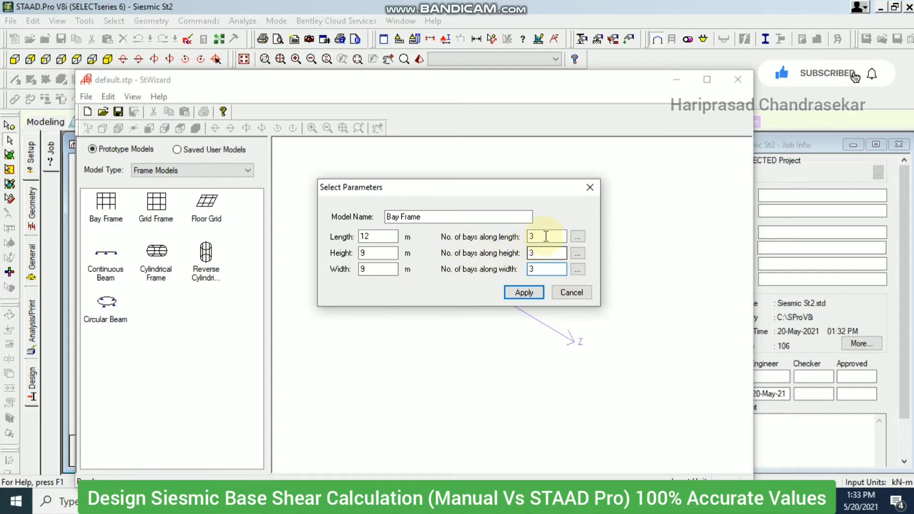
# Check the individual bay spacings along length, height and width, and generate the bay frame
pyautogui.click(578, 237)
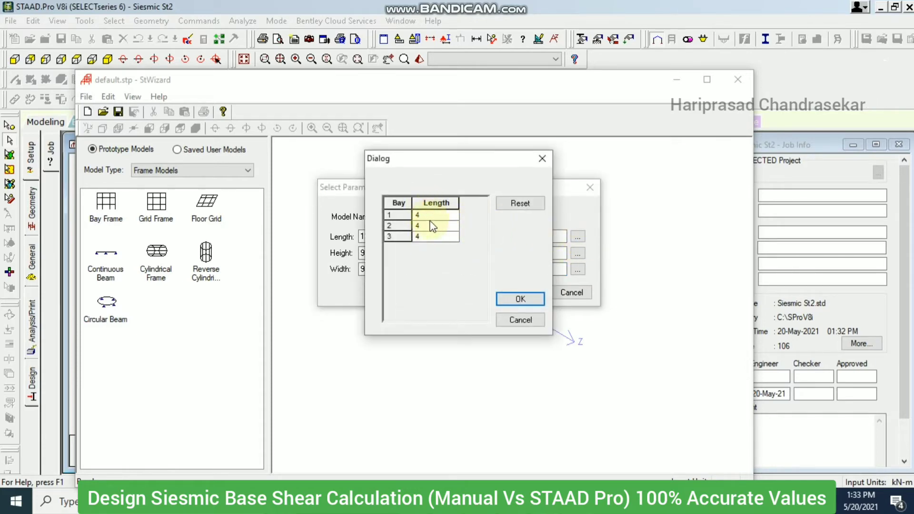
pyautogui.click(522, 299)
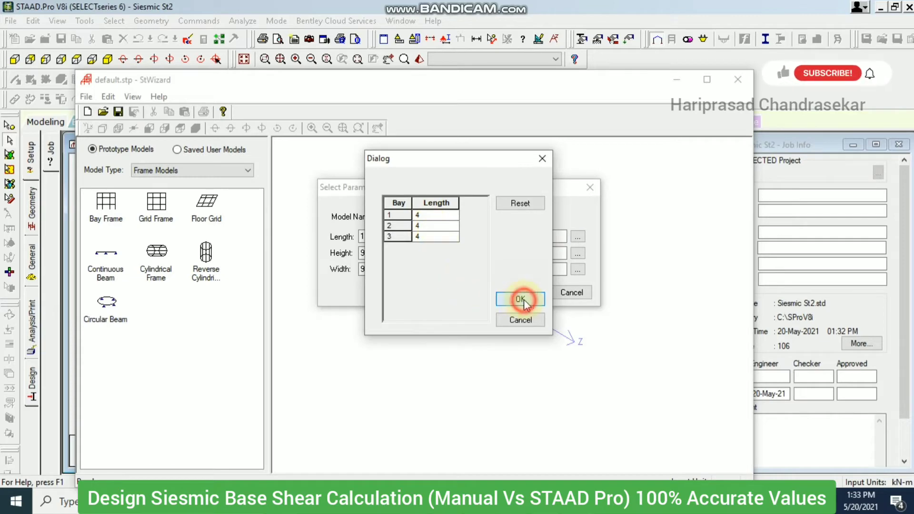
pyautogui.click(578, 253)
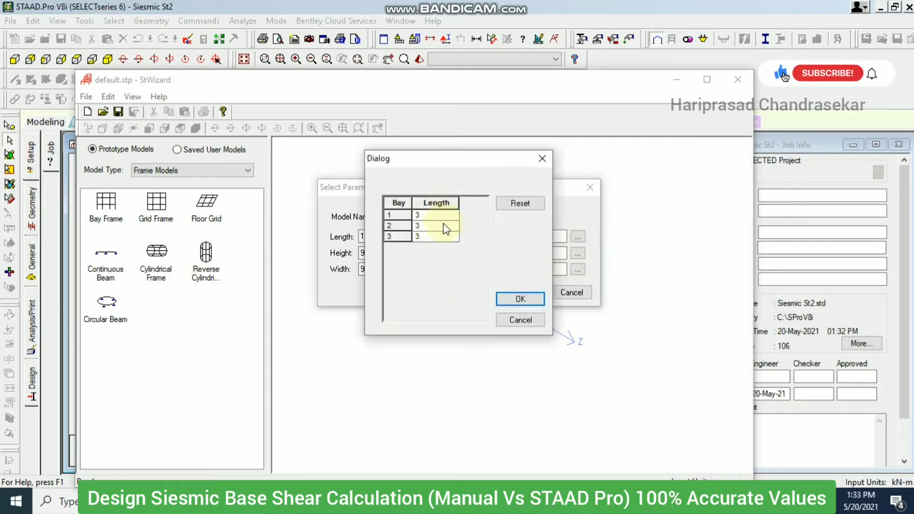
pyautogui.click(542, 158)
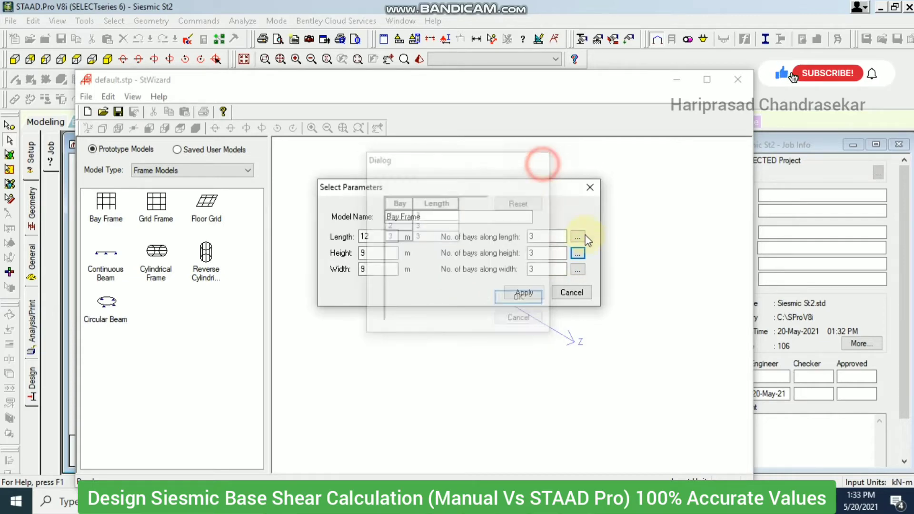
pyautogui.click(579, 269)
pyautogui.click(519, 294)
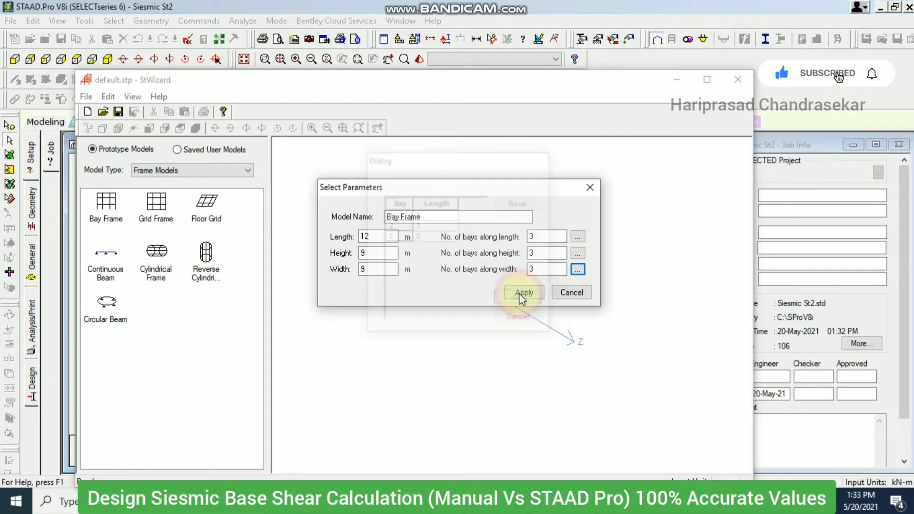
pyautogui.click(523, 293)
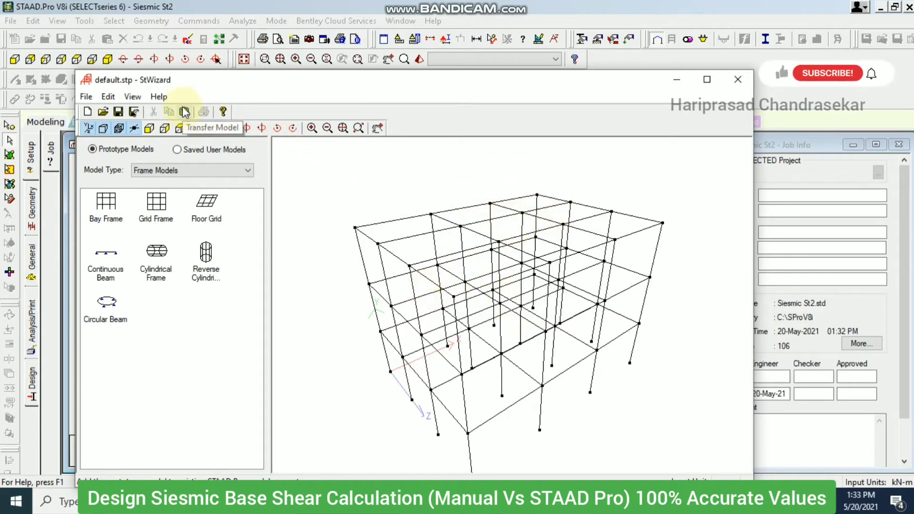
# Transfer the wizard's frame into the STAAD.Pro model at X, Y and Z offsets of 0 m
pyautogui.click(85, 97)
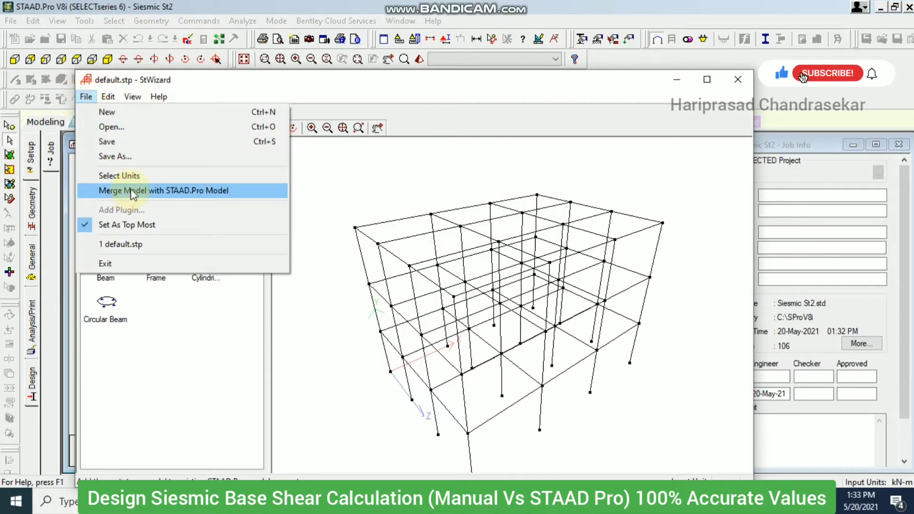
pyautogui.moveTo(114, 98)
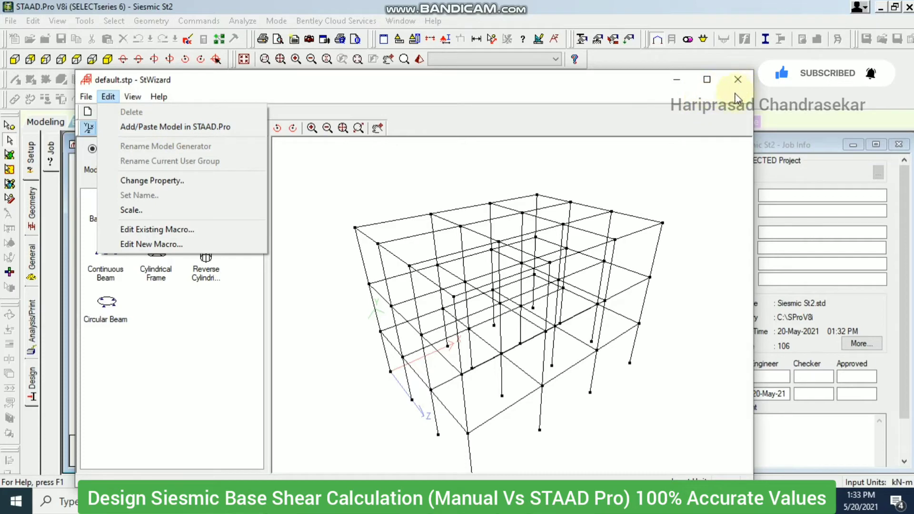
pyautogui.click(703, 173)
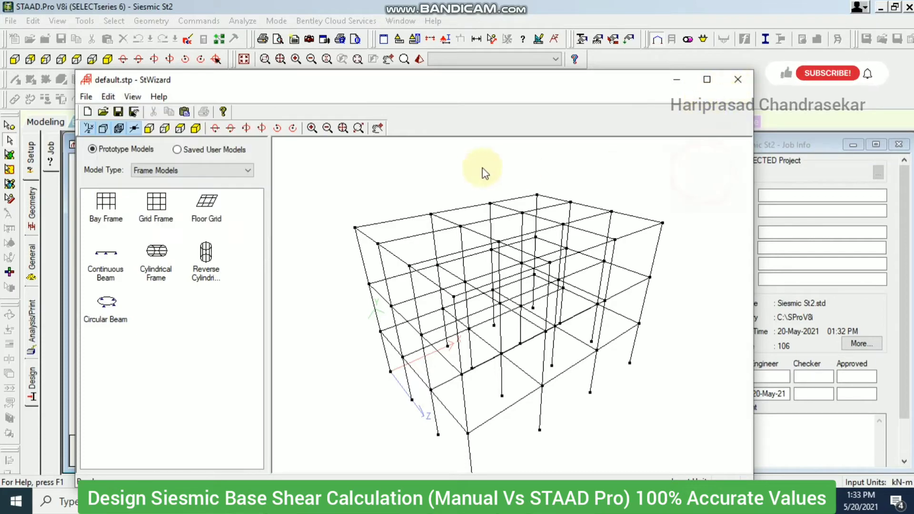
pyautogui.click(108, 97)
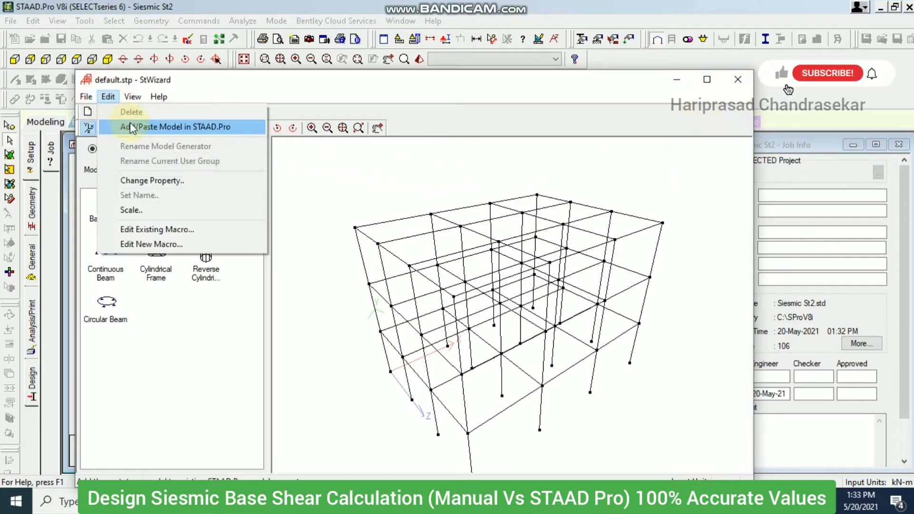
pyautogui.click(142, 129)
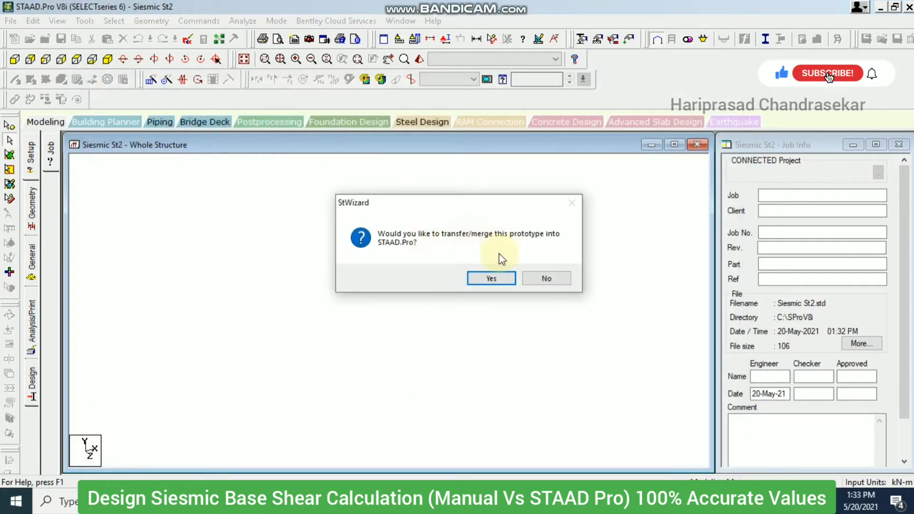
pyautogui.click(499, 272)
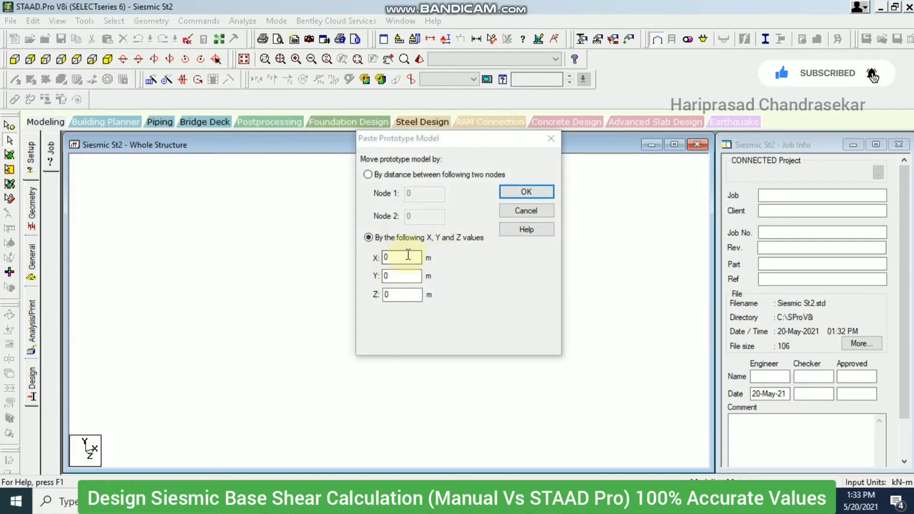
pyautogui.click(511, 193)
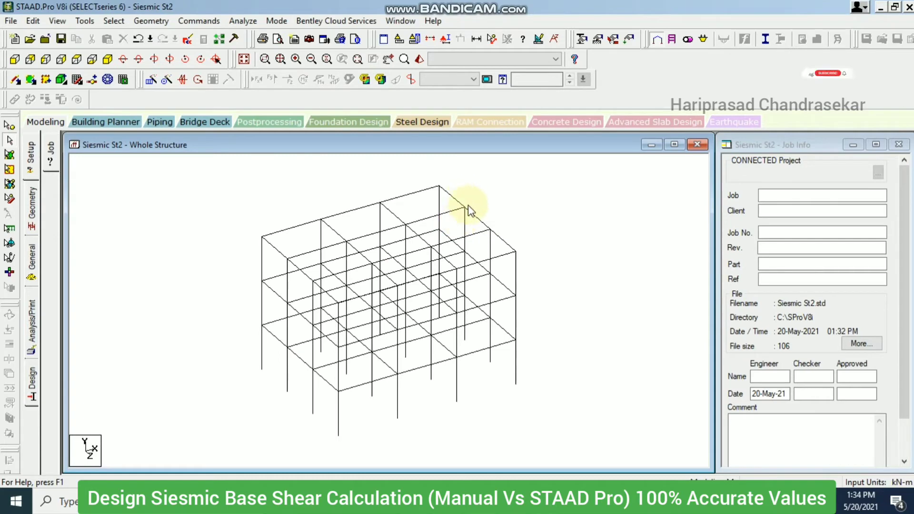
# Create a fixed support definition for the structure and select it for assignment
pyautogui.click(32, 259)
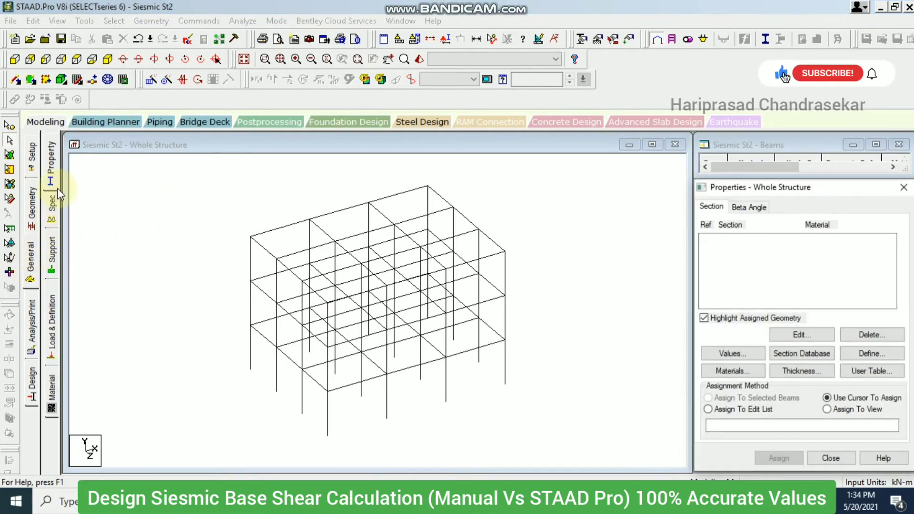
pyautogui.click(50, 252)
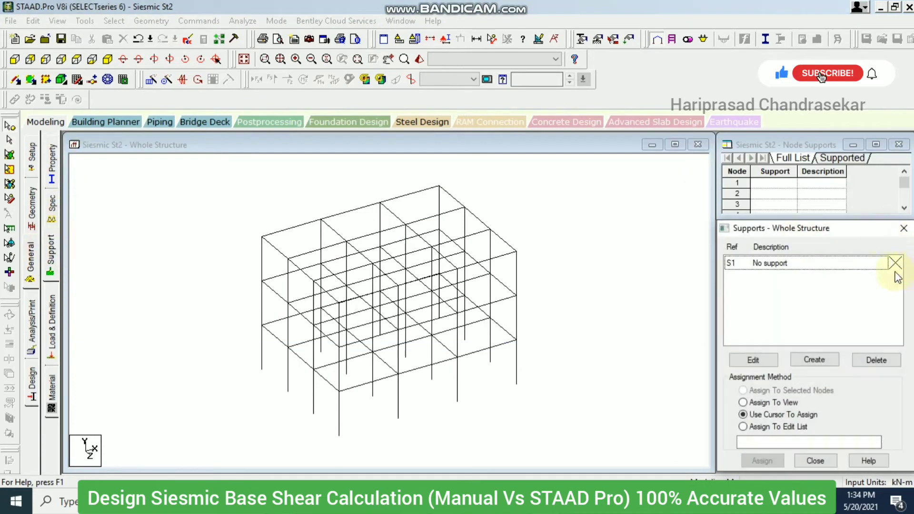
pyautogui.click(813, 361)
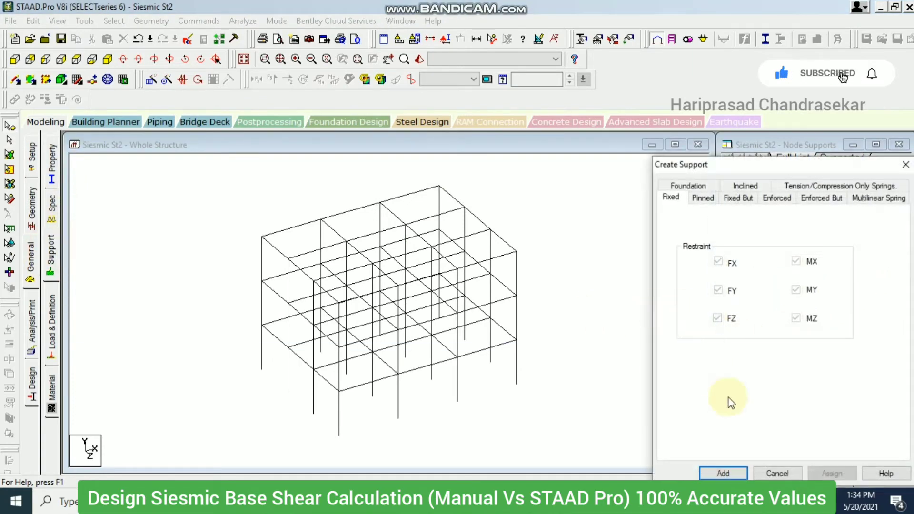
pyautogui.click(721, 470)
pyautogui.click(803, 280)
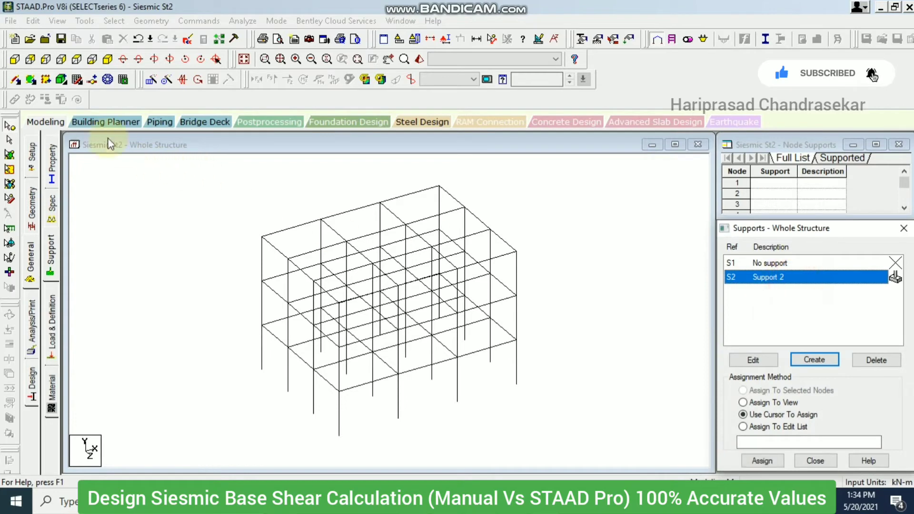
# Assign the fixed support to all column base nodes using the front view, and return to the isometric view
pyautogui.click(15, 59)
pyautogui.moveTo(589, 413); pyautogui.dragTo(188, 454)
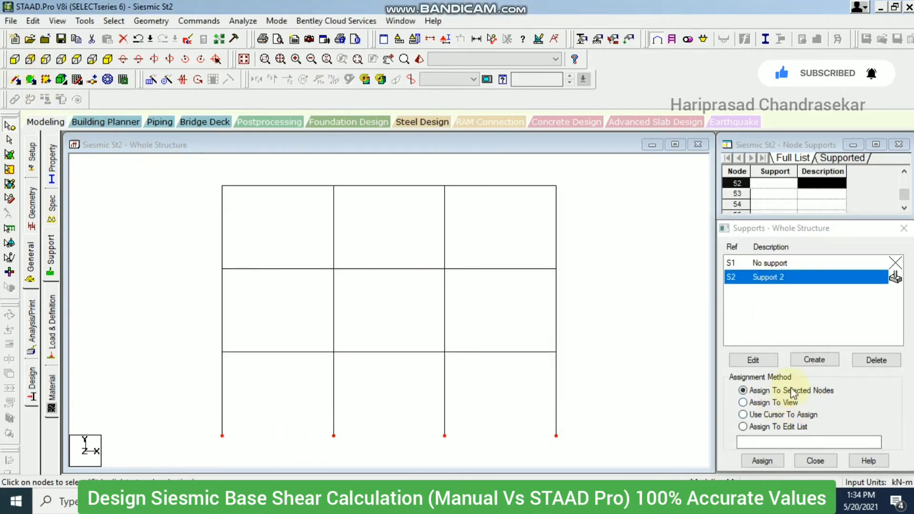
pyautogui.click(762, 461)
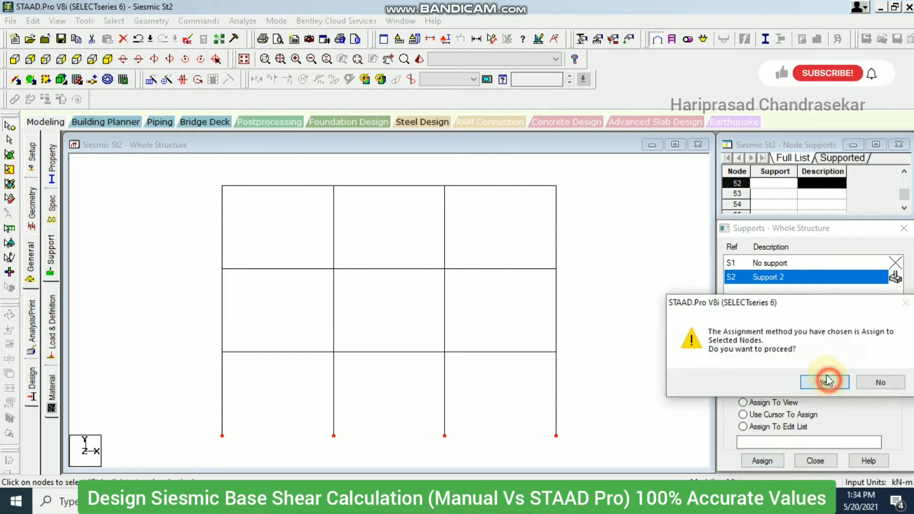
pyautogui.click(828, 382)
pyautogui.click(107, 60)
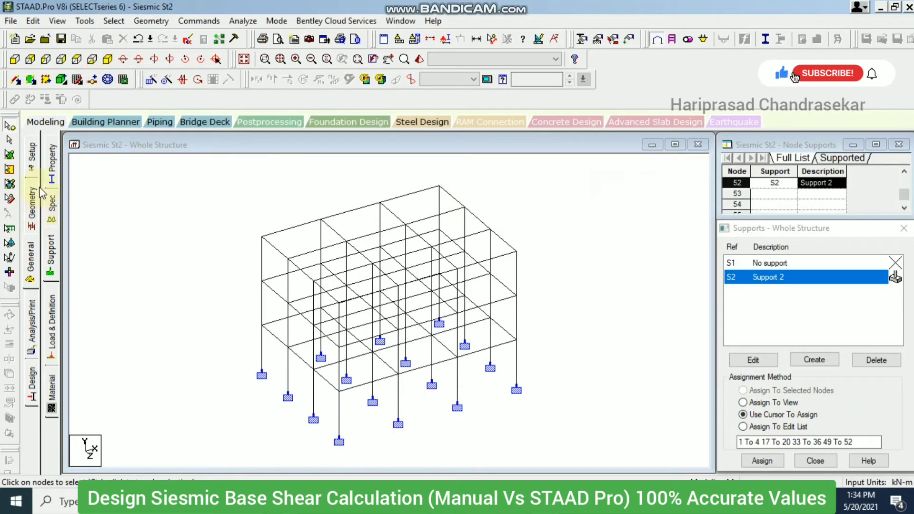
# Define a rectangular concrete section with YD 0.23 m and ZD 0.23 m
pyautogui.click(51, 162)
pyautogui.click(852, 355)
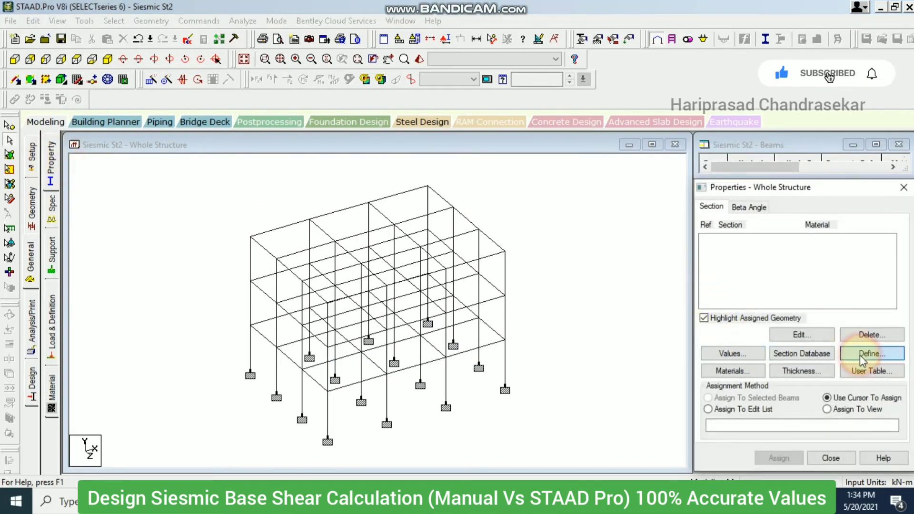
pyautogui.click(268, 143)
pyautogui.click(529, 195)
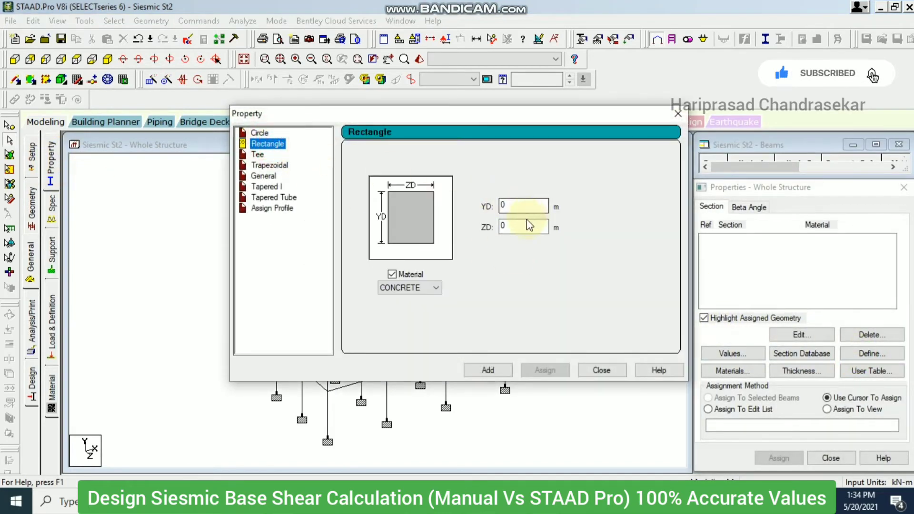
pyautogui.write('.23')
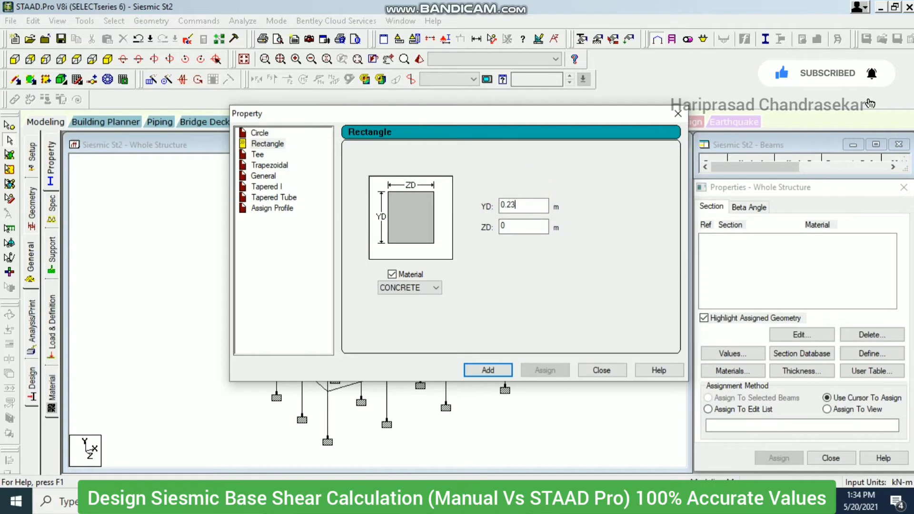
pyautogui.click(523, 233)
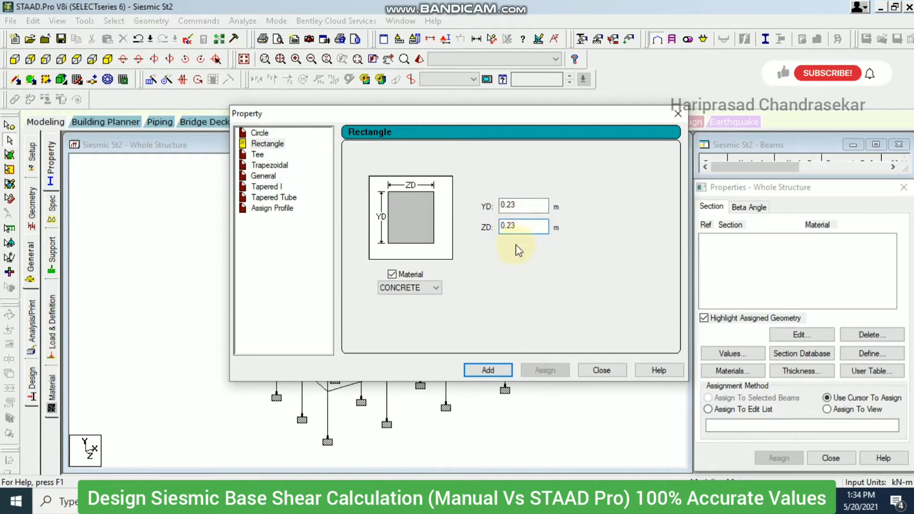
pyautogui.click(497, 370)
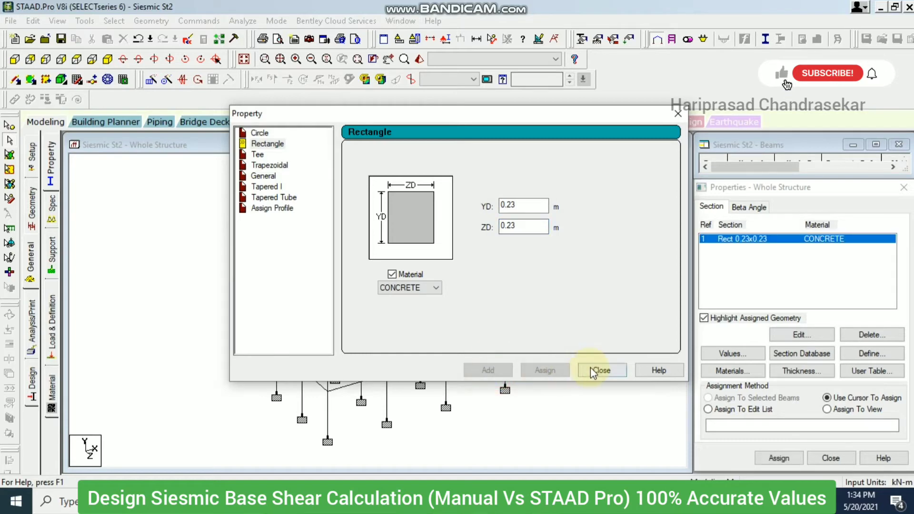
pyautogui.click(599, 370)
# Assign the 0.23 x 0.23 m rectangular section to every member in the view
pyautogui.click(826, 409)
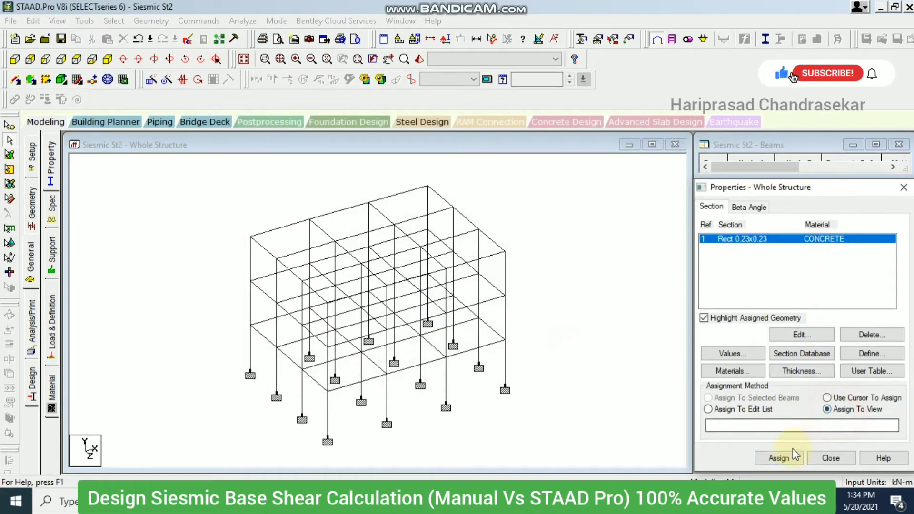
pyautogui.click(779, 458)
pyautogui.click(826, 360)
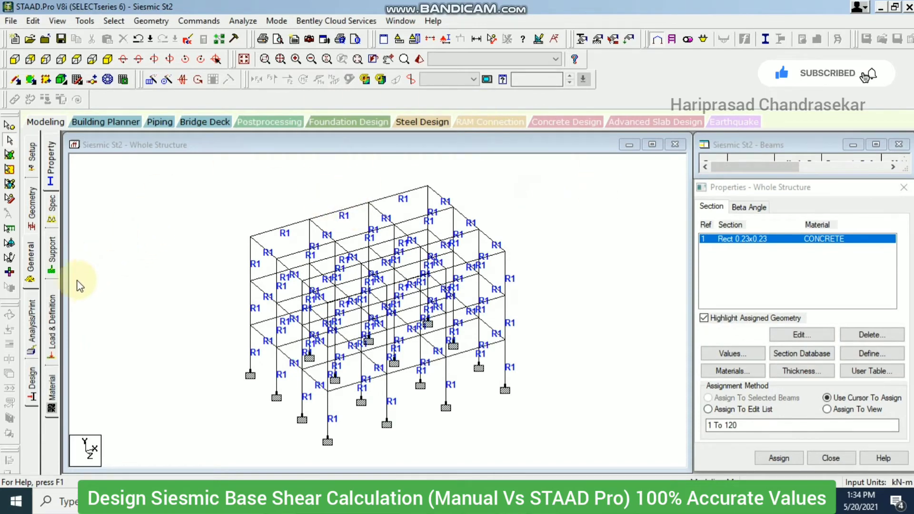
# Start a new seismic definition of type Indian: IS 1893 - 2002/2005 and open its parameter generator
pyautogui.click(54, 316)
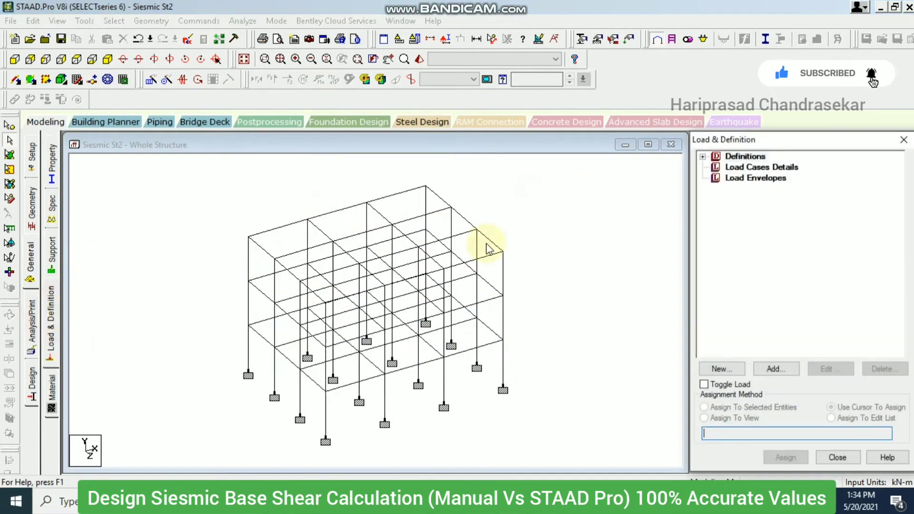
pyautogui.click(703, 158)
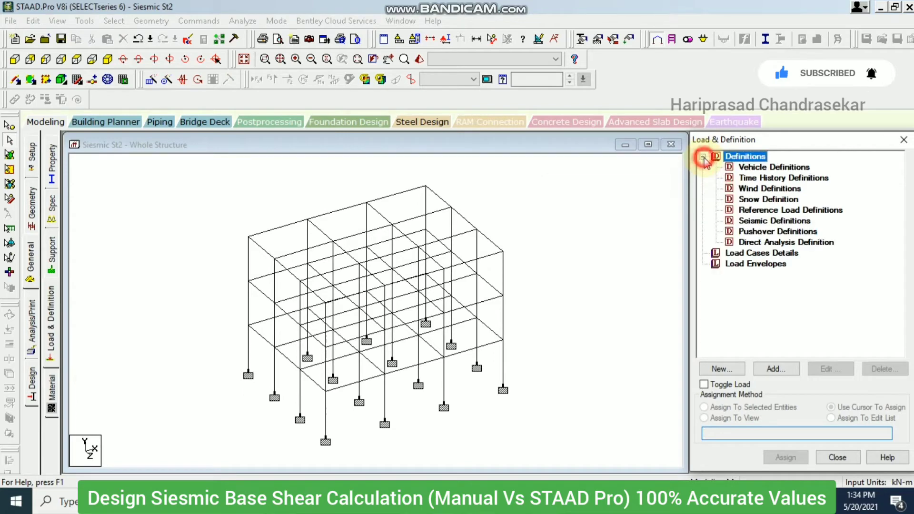
pyautogui.click(777, 221)
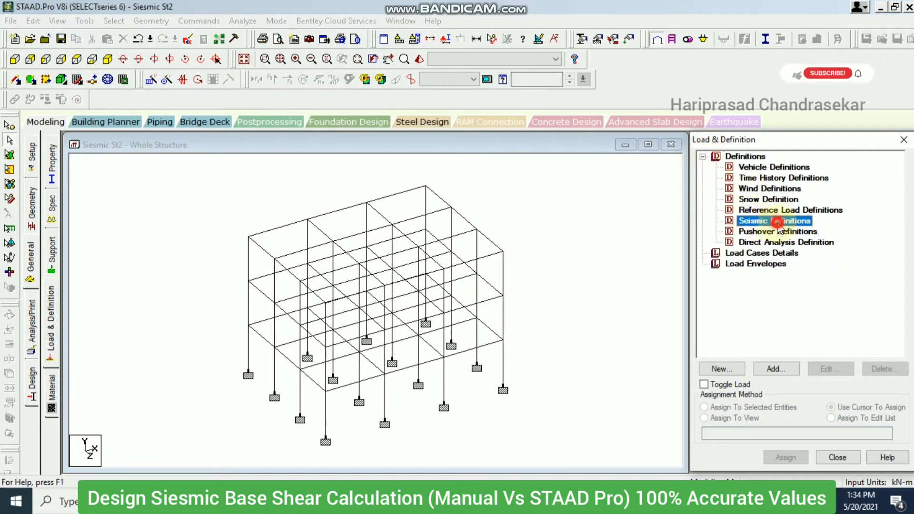
pyautogui.click(776, 369)
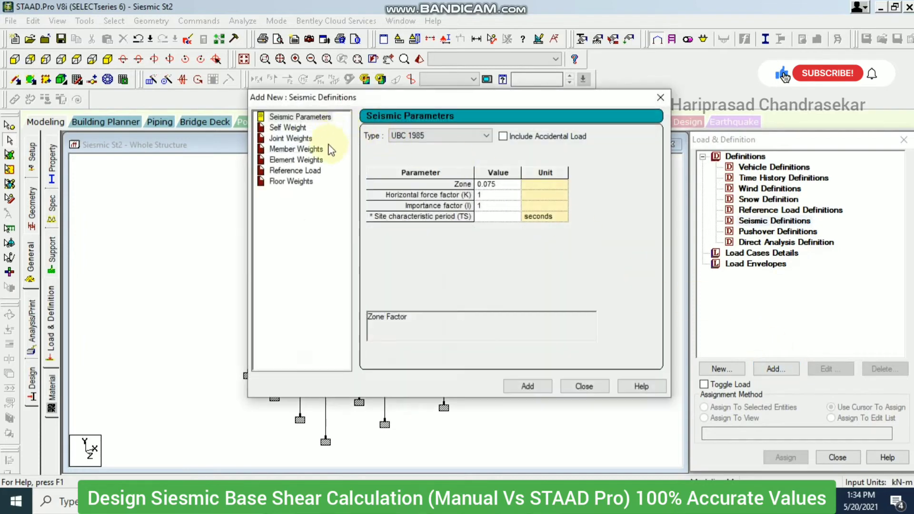
pyautogui.click(429, 135)
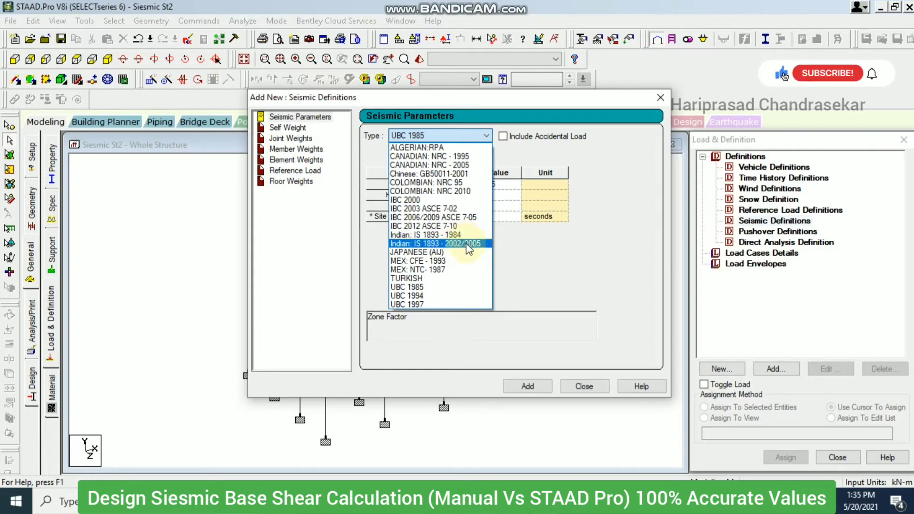
pyautogui.click(435, 245)
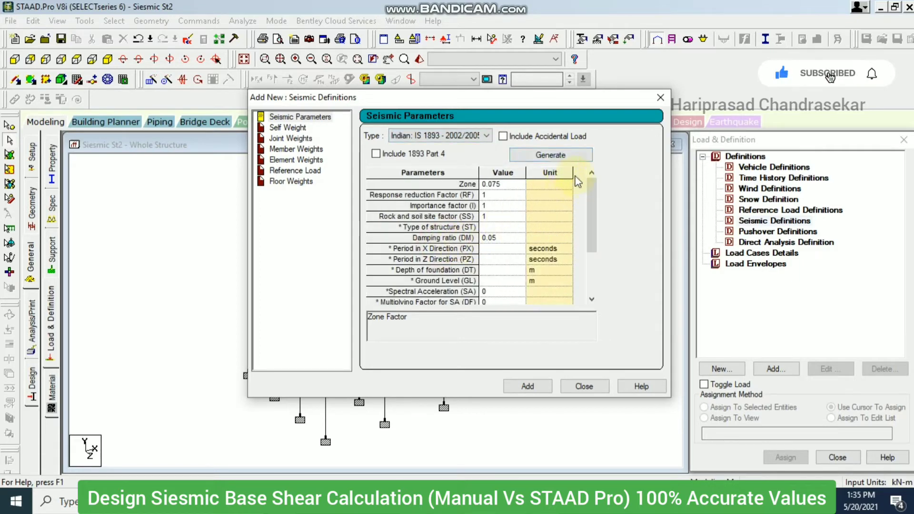
pyautogui.click(562, 159)
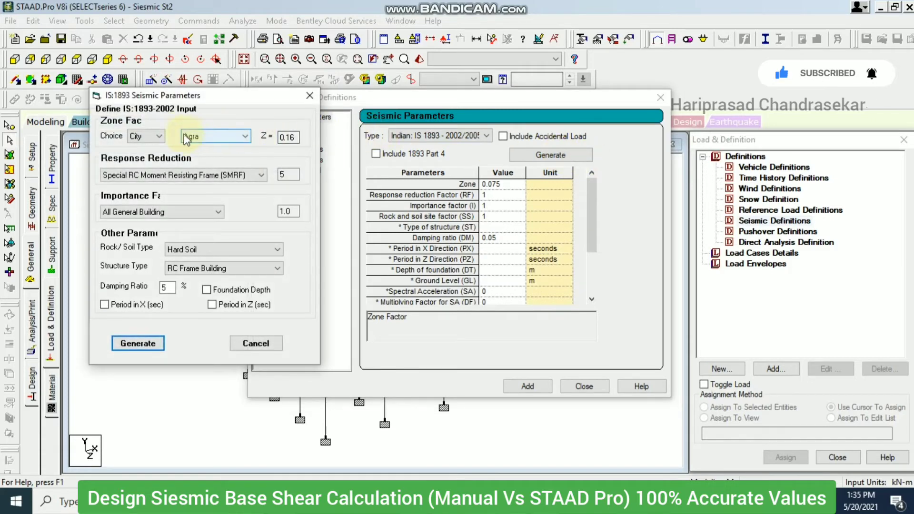
# Choose Chennai as the city that determines the zone factor
pyautogui.click(227, 137)
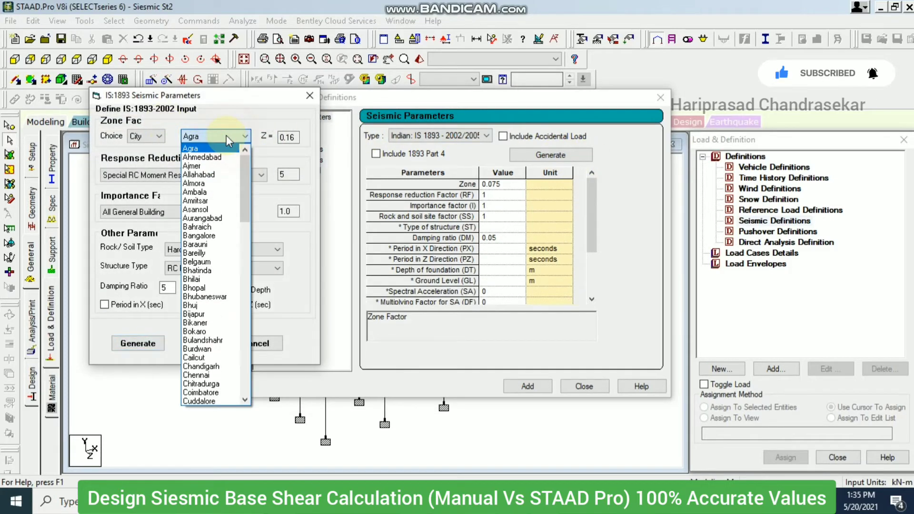
pyautogui.press('c')
pyautogui.press('h')
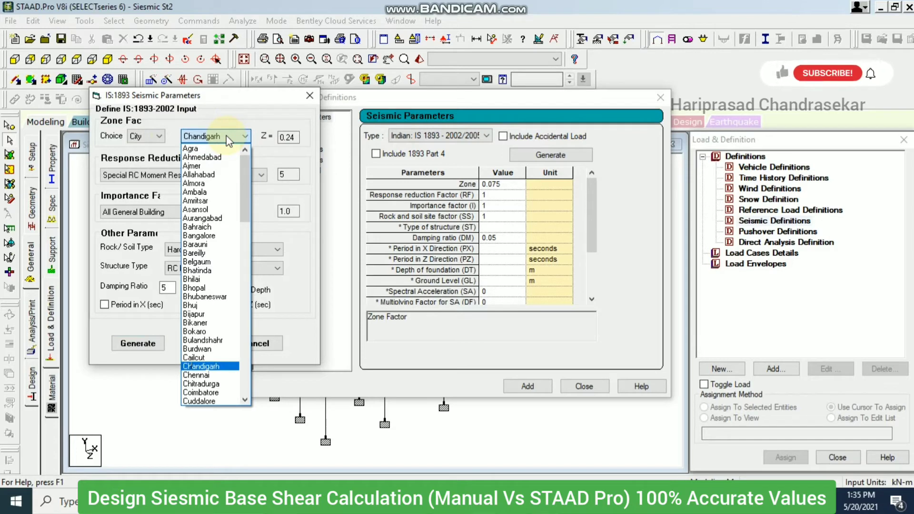
pyautogui.click(196, 375)
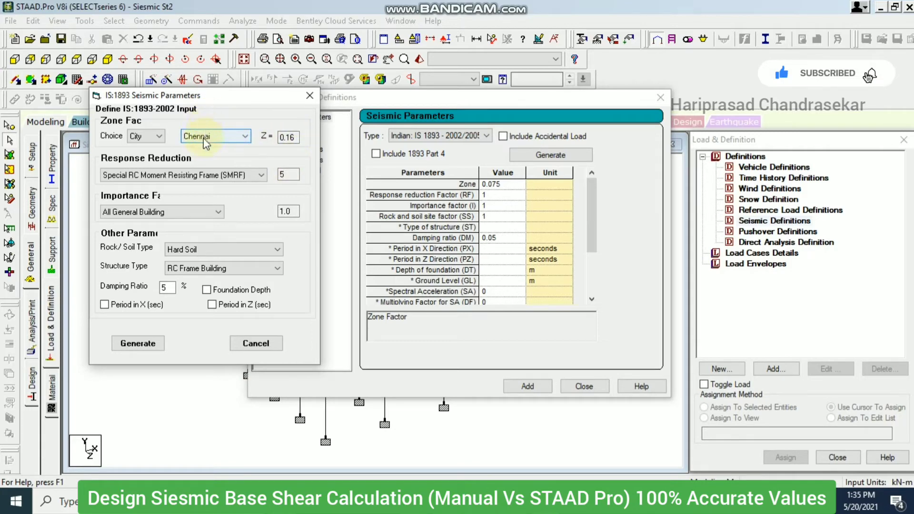
# Base the zone factor on the seismic zone instead of a city and select zone III
pyautogui.click(160, 137)
pyautogui.click(143, 151)
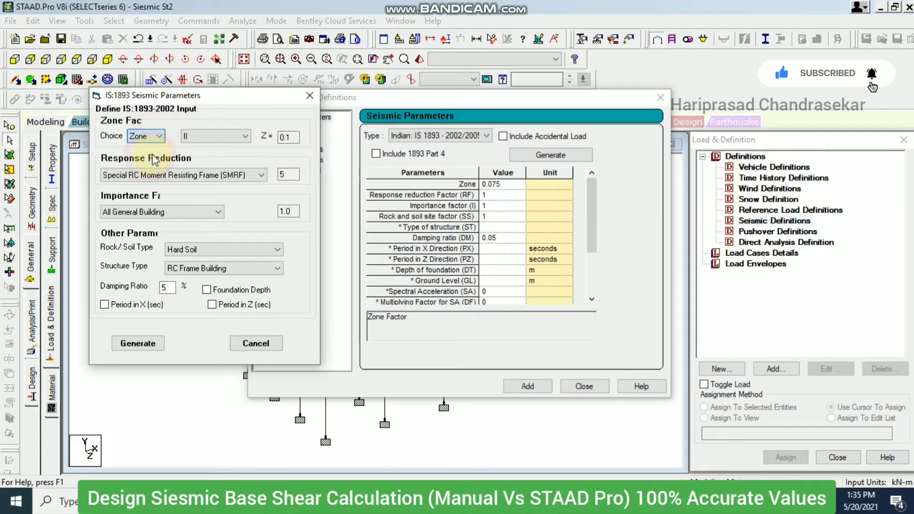
pyautogui.click(213, 136)
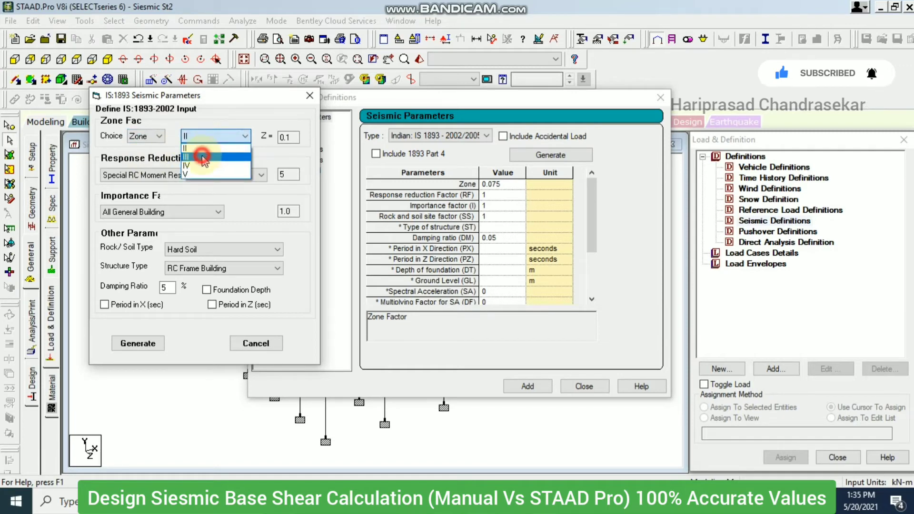
pyautogui.click(204, 157)
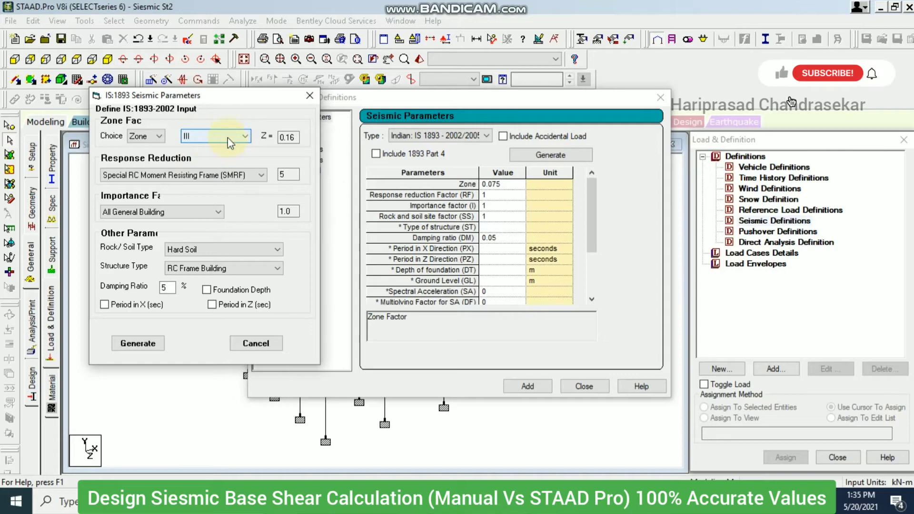
# Switch to the IS 1893 PDF, examine the seismic zone map of India and its legend, and return to STAAD.Pro
pyautogui.hotkey('alt', 'Tab')
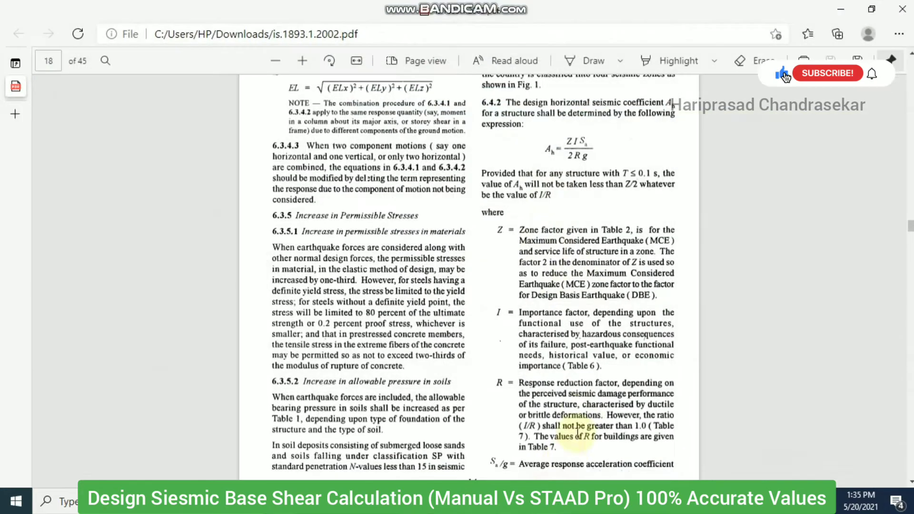
pyautogui.scroll(-5, 469, 276)
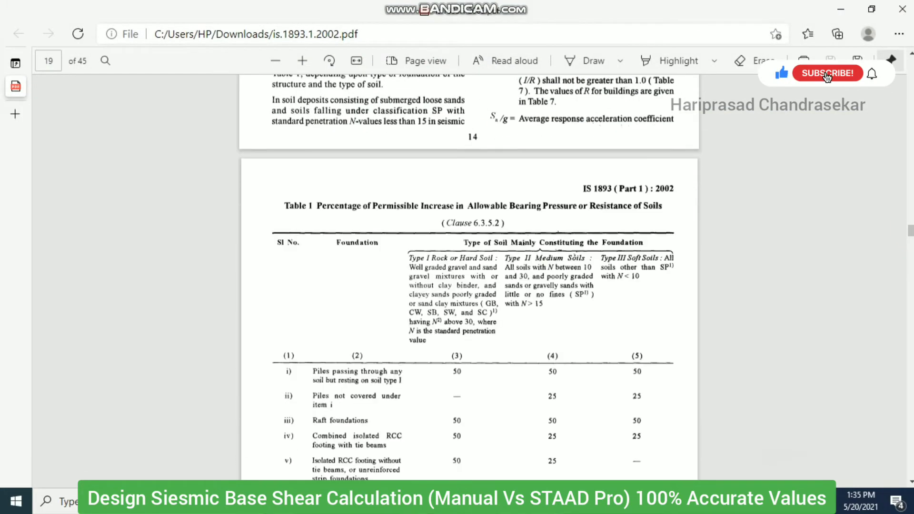
pyautogui.moveTo(910, 231); pyautogui.dragTo(910, 103)
pyautogui.scroll(5, 584, 167)
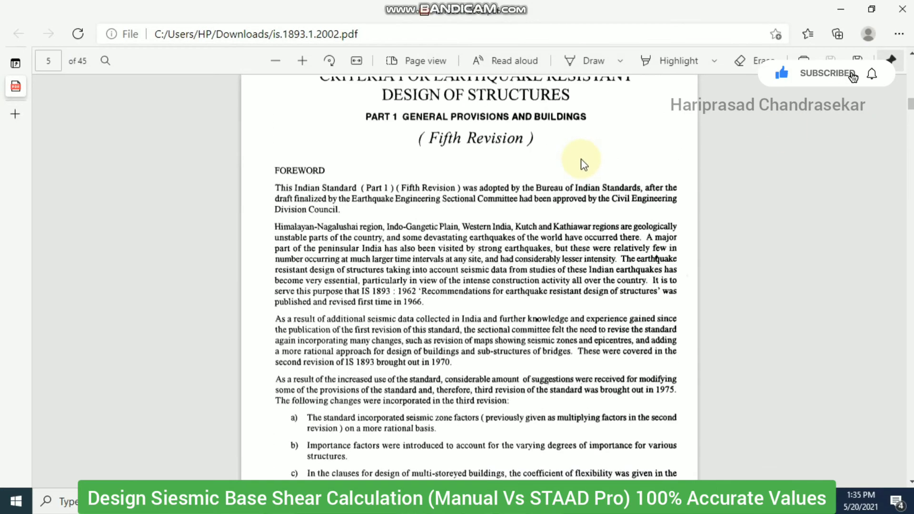
pyautogui.scroll(15, 586, 174)
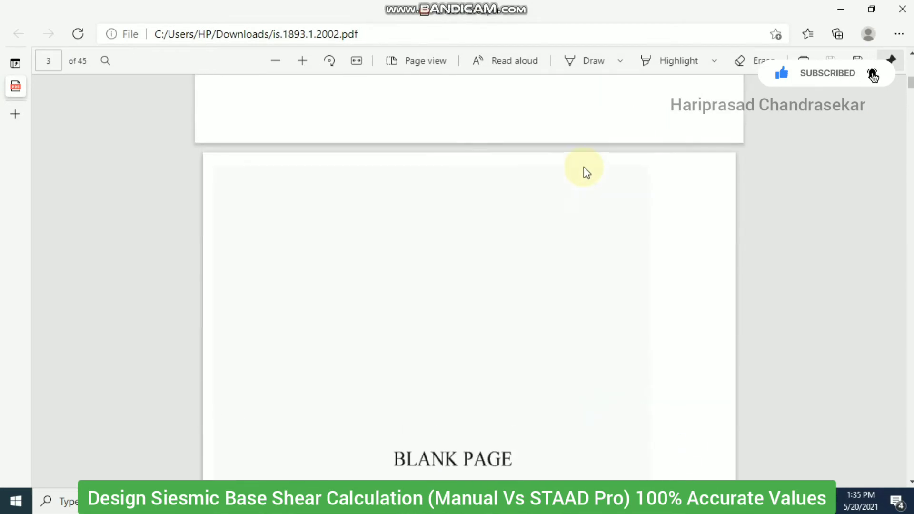
pyautogui.scroll(10, 583, 168)
pyautogui.scroll(-10, 582, 176)
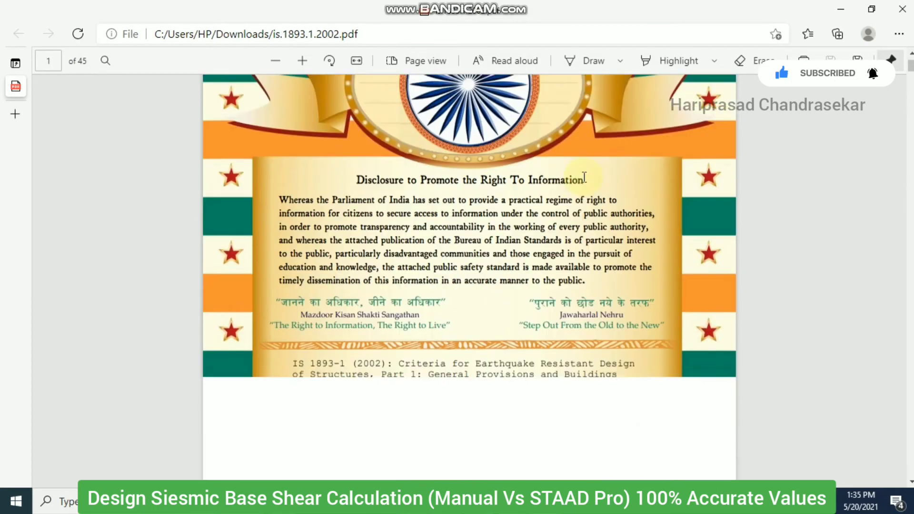
pyautogui.scroll(-15, 585, 188)
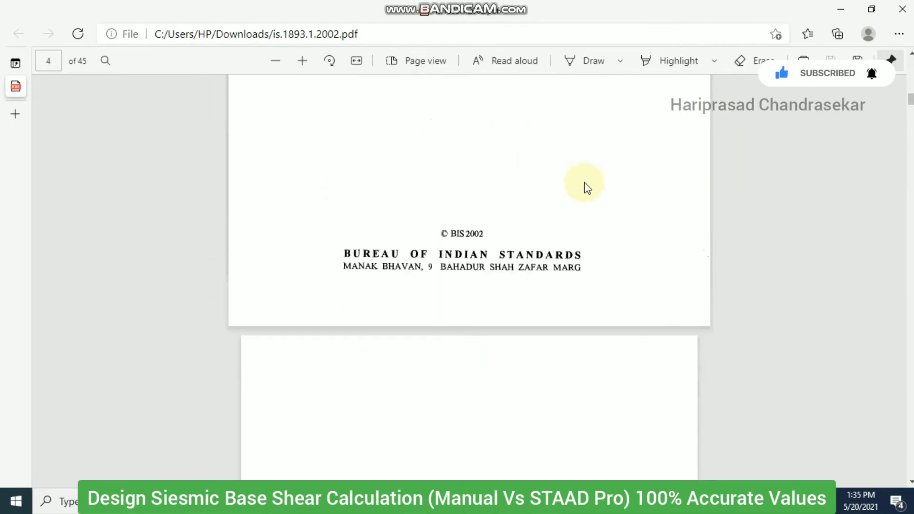
pyautogui.scroll(-20, 585, 181)
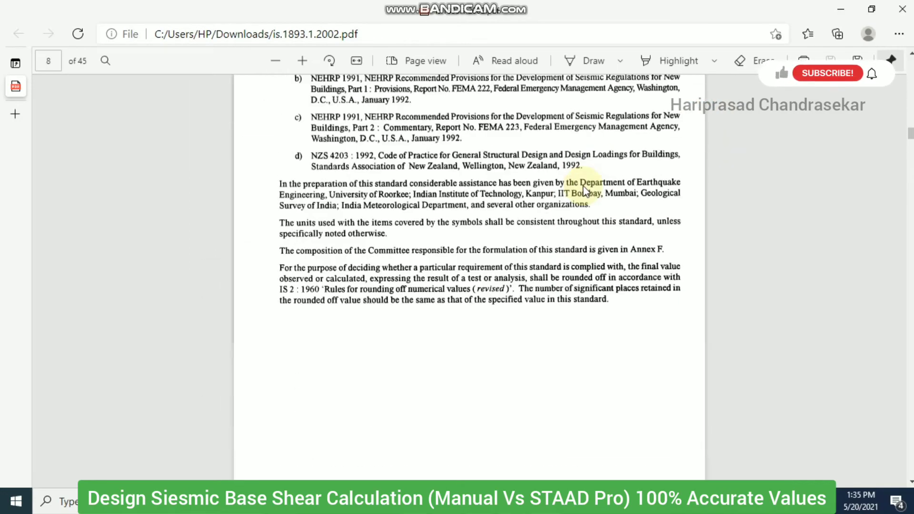
pyautogui.scroll(-5, 581, 186)
pyautogui.scroll(5, 582, 190)
pyautogui.scroll(-5, 569, 197)
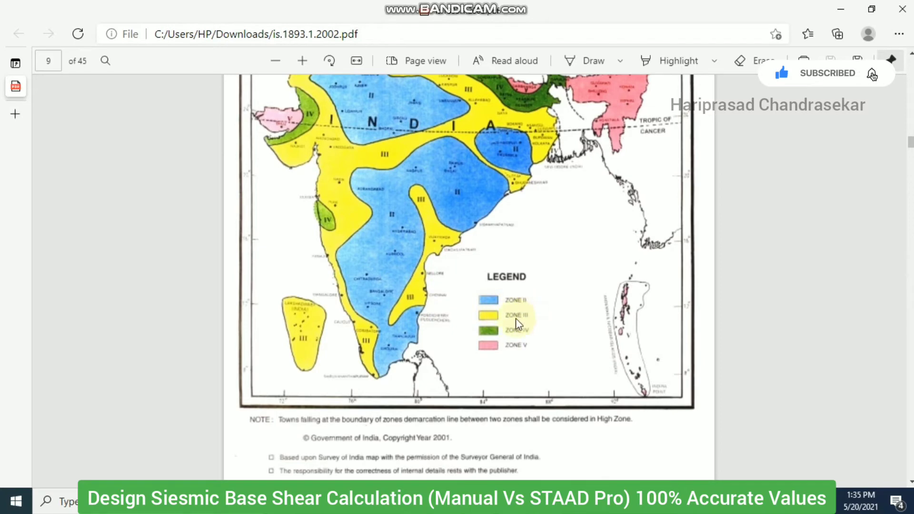
pyautogui.click(839, 9)
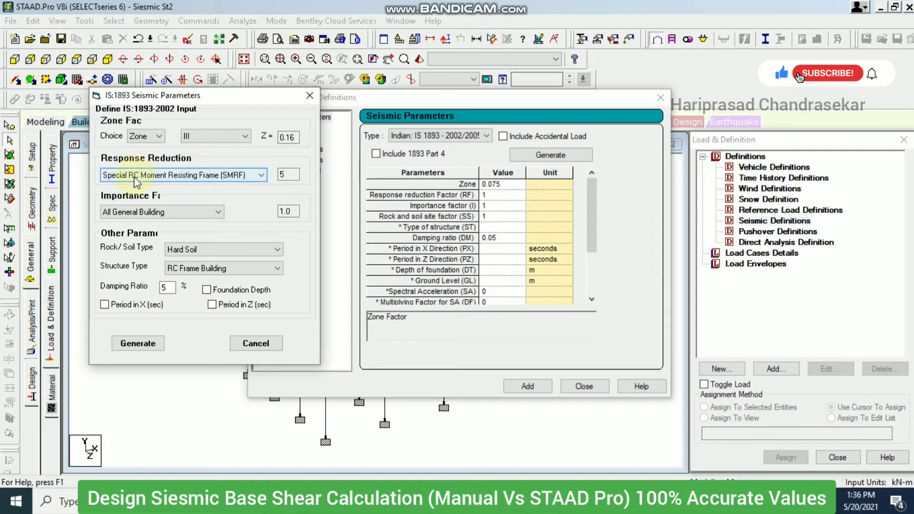
# Select Special RC Moment Resisting Frame (SMRF) for the response reduction, keeping the general-building importance factor
pyautogui.click(229, 178)
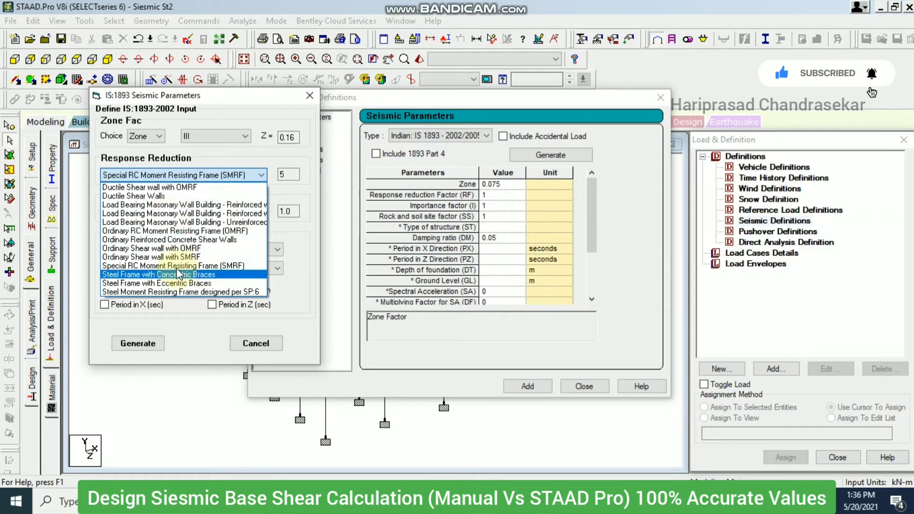
pyautogui.click(196, 268)
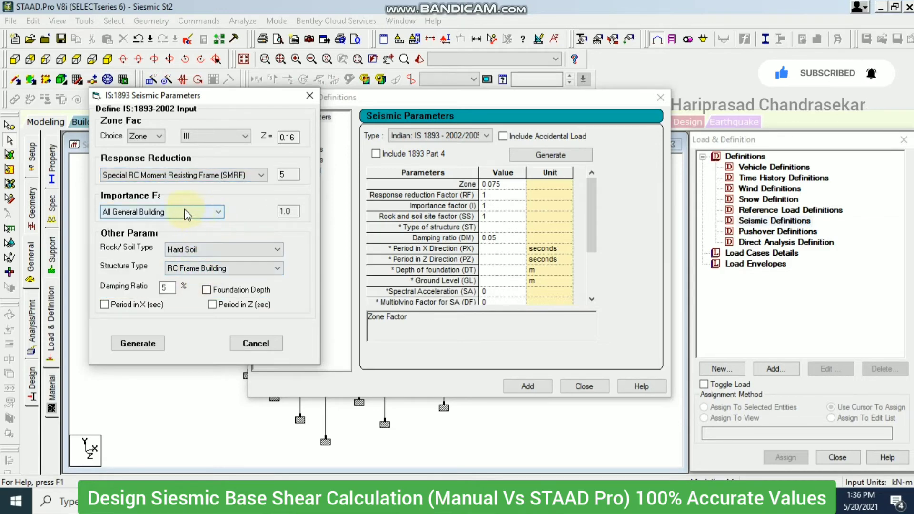
pyautogui.click(284, 209)
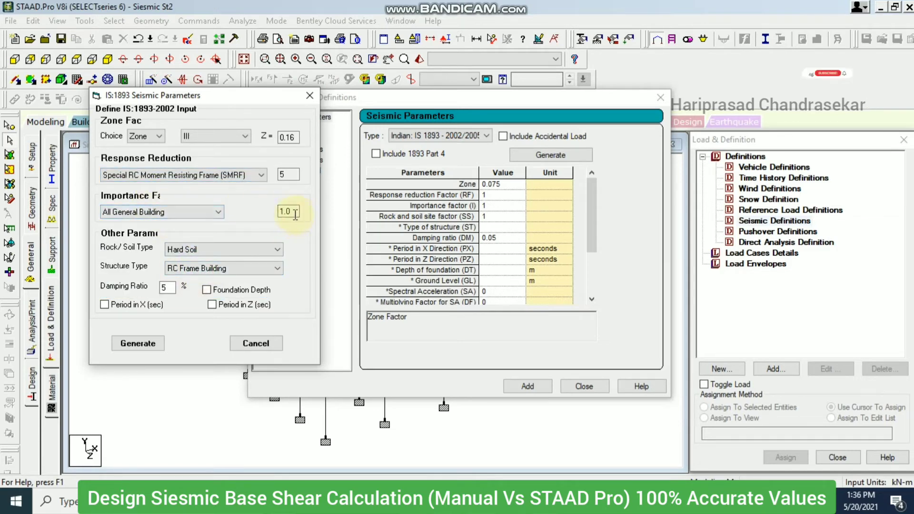
# Set the soil type to Medium Soil and the structure type to RC Frame Building, and generate the seismic parameters
pyautogui.click(236, 249)
pyautogui.click(231, 263)
pyautogui.click(243, 265)
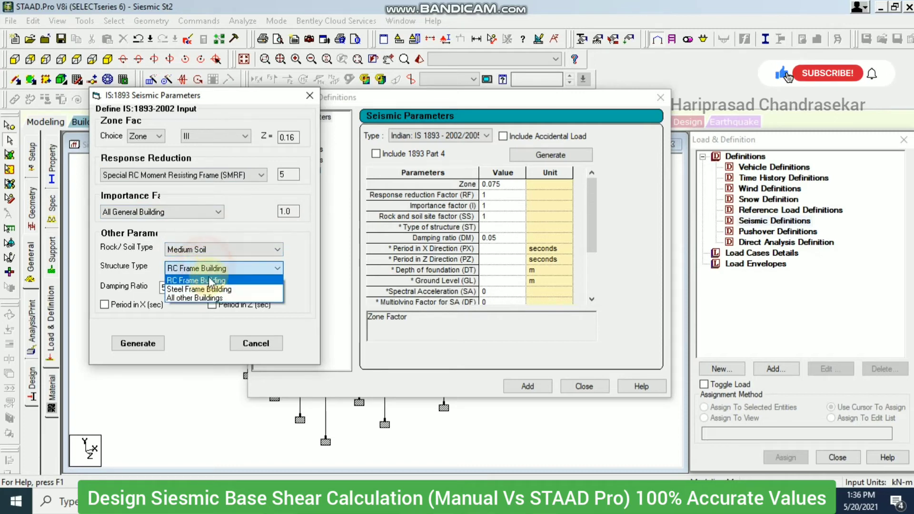
pyautogui.click(211, 284)
pyautogui.click(163, 288)
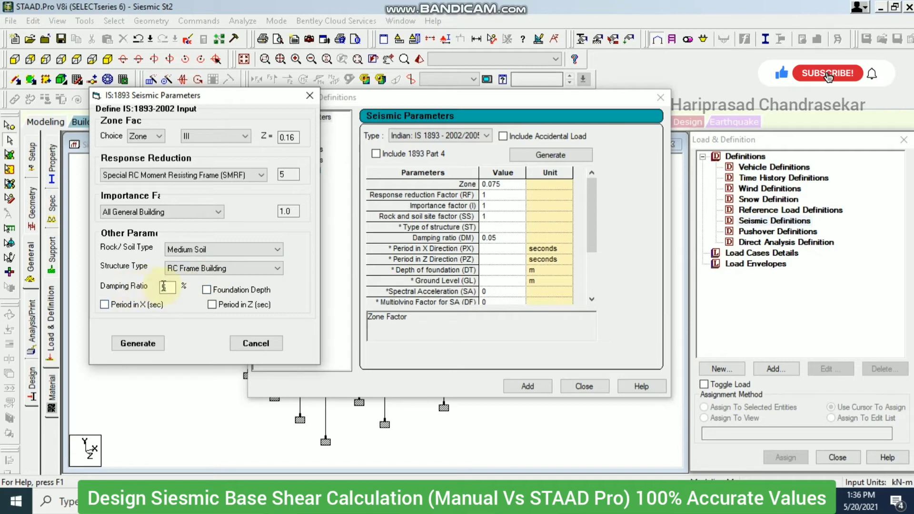
pyautogui.click(153, 346)
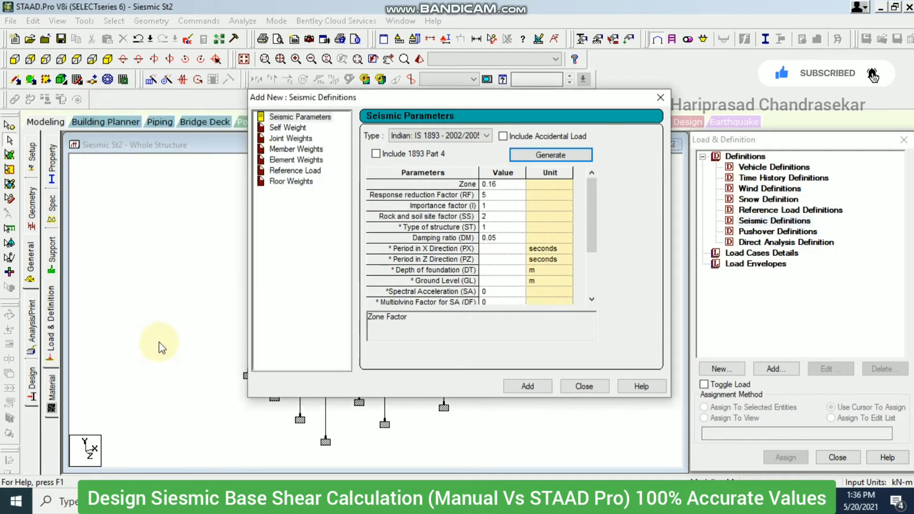
# Add the generated IS 1893 parameters to the seismic definition and set the floor weight pressure to 12 kN/m2
pyautogui.click(497, 168)
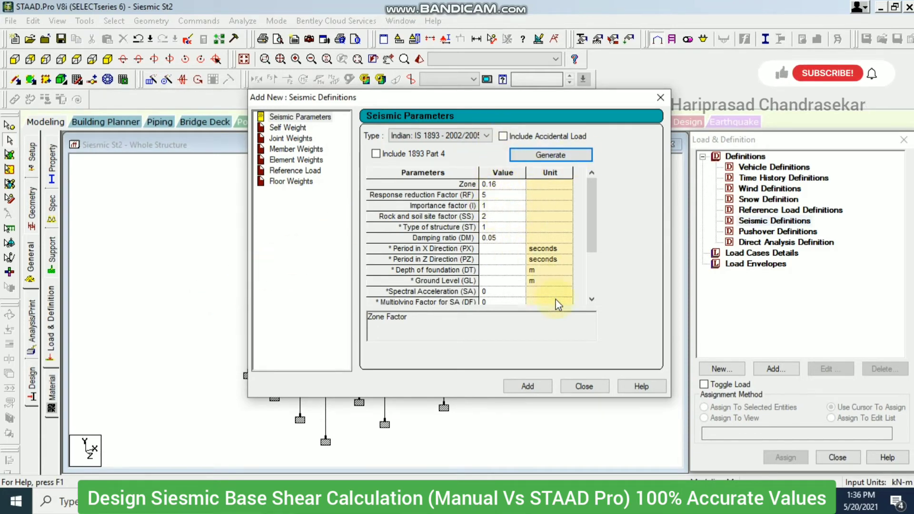
pyautogui.click(541, 387)
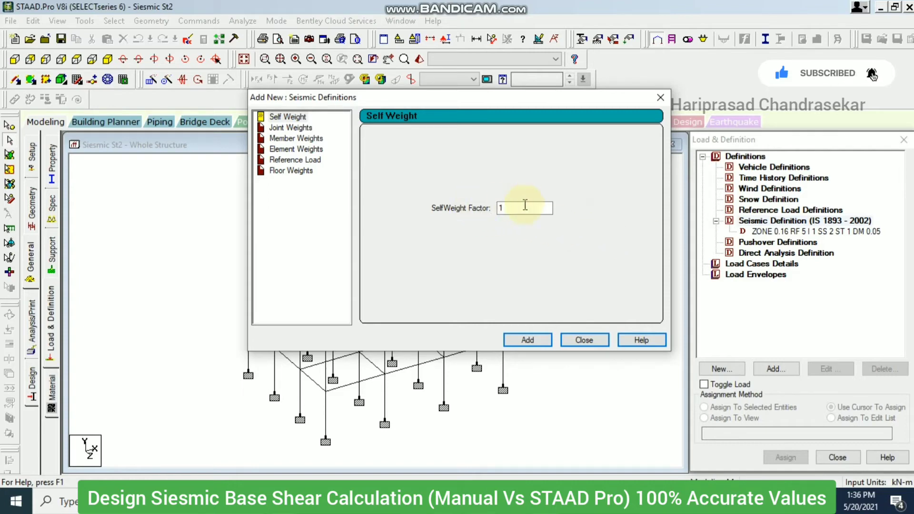
pyautogui.click(298, 173)
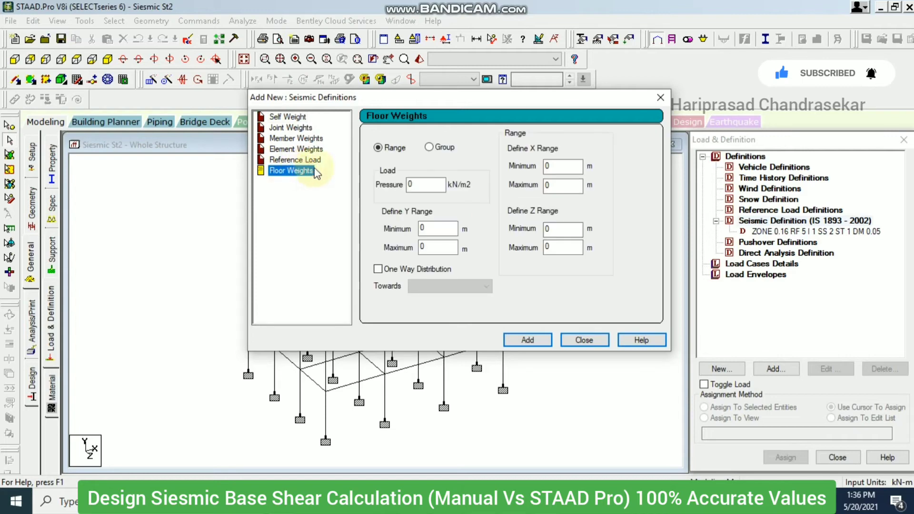
pyautogui.click(437, 184)
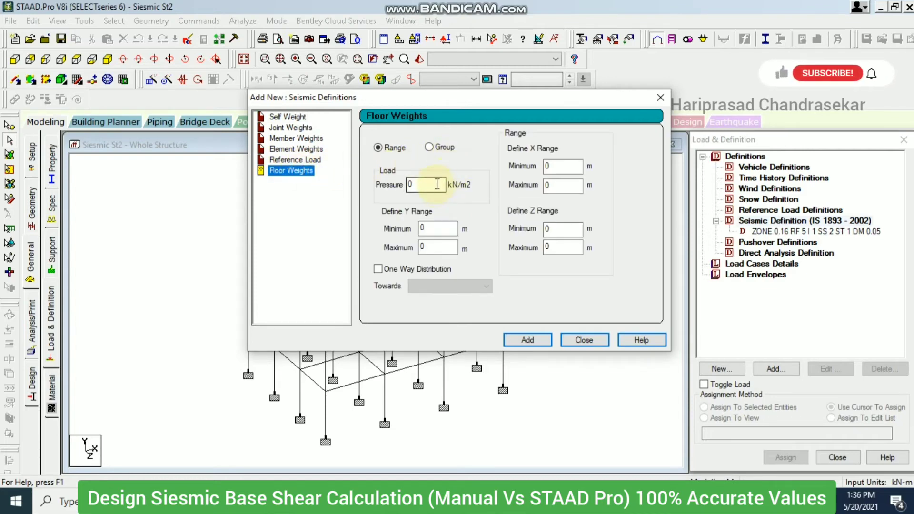
pyautogui.click(386, 190)
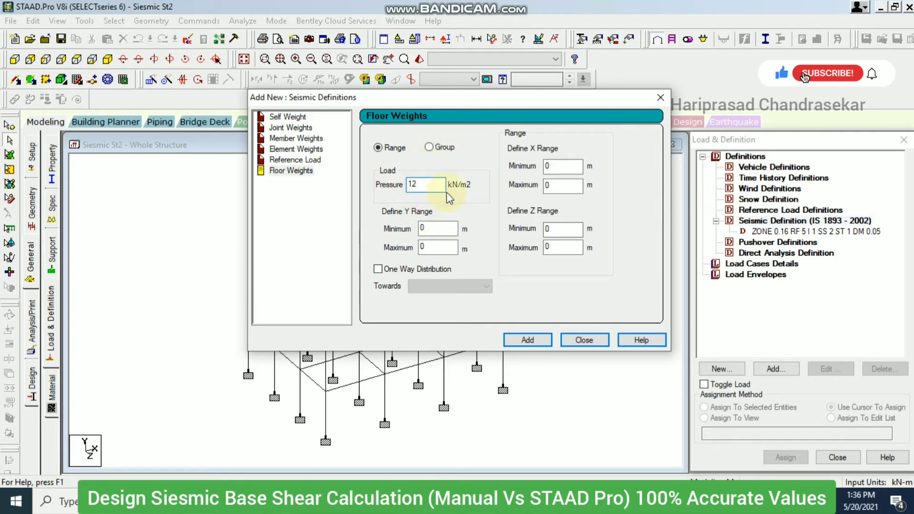
# Query the first-floor corner node at the origin and set the floor weight's range minimums to X 0, Y 3 and Z 0 m
pyautogui.moveTo(475, 99); pyautogui.dragTo(641, 84)
pyautogui.click(290, 198)
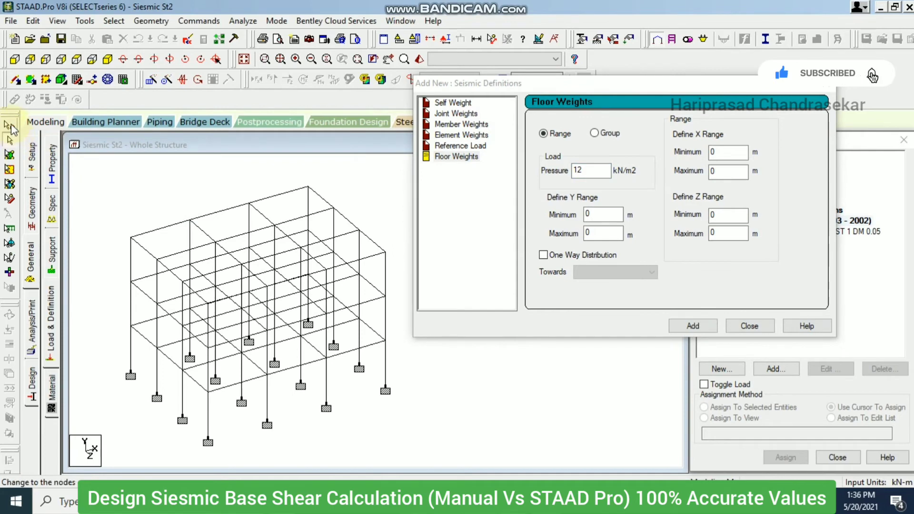
pyautogui.click(10, 126)
pyautogui.doubleClick(130, 326)
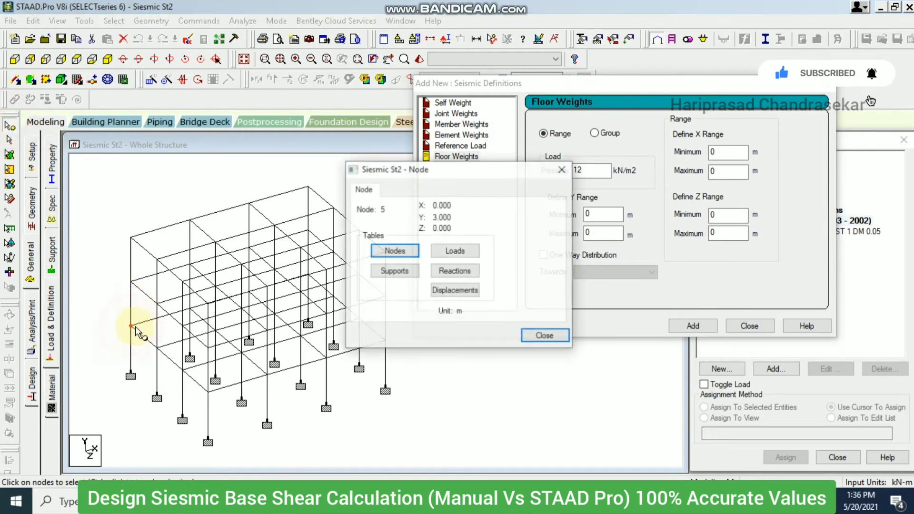
pyautogui.moveTo(464, 167); pyautogui.dragTo(296, 147)
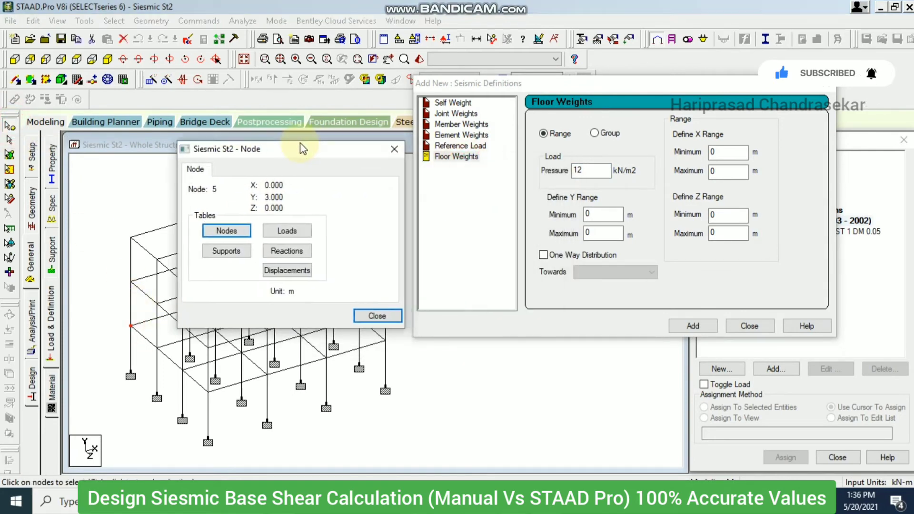
pyautogui.doubleClick(726, 151)
pyautogui.doubleClick(594, 212)
pyautogui.write('3')
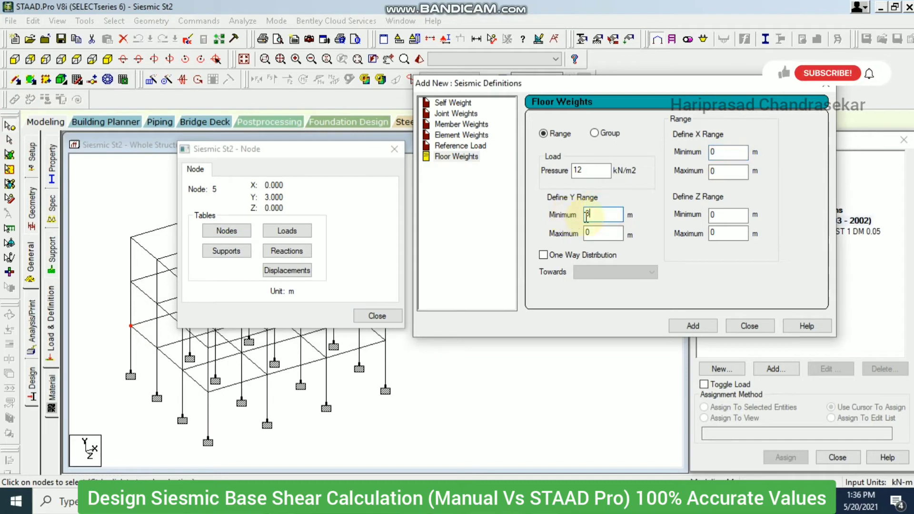
pyautogui.click(726, 214)
# Query the opposite corner node on the second floor, set the range maximums to X 12, Y 6 and Z 9 m, and add the floor weight
pyautogui.moveTo(304, 153); pyautogui.dragTo(287, 50)
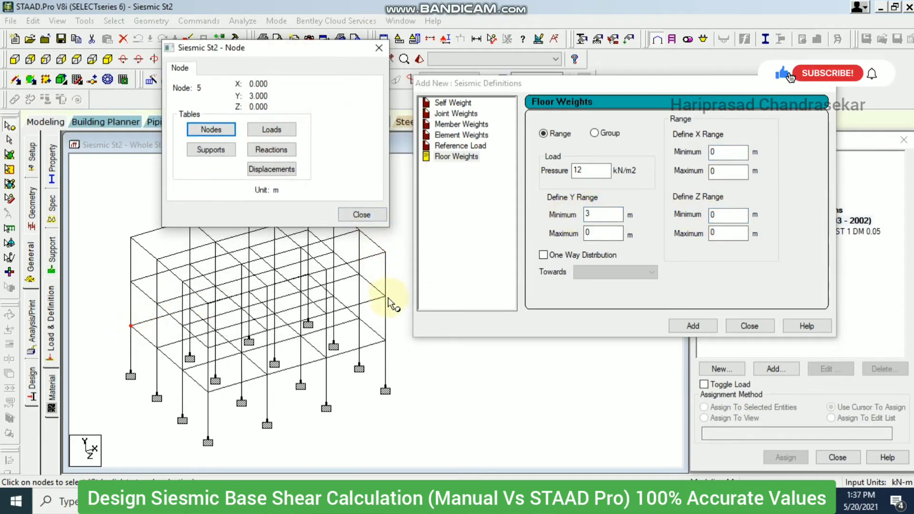
pyautogui.click(385, 297)
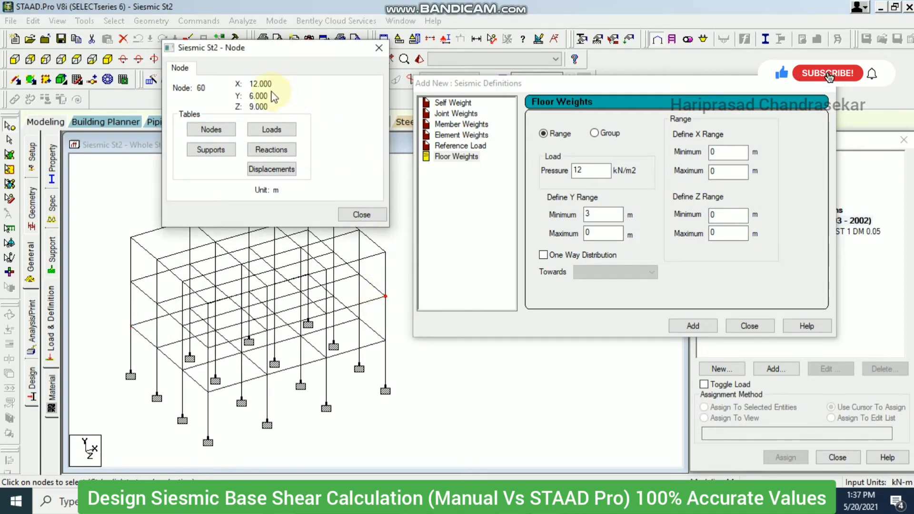
pyautogui.doubleClick(734, 172)
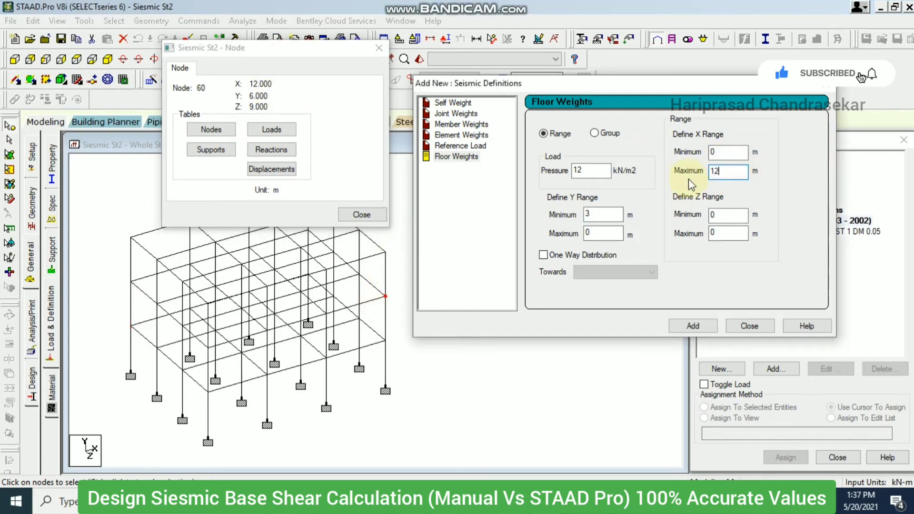
pyautogui.doubleClick(613, 232)
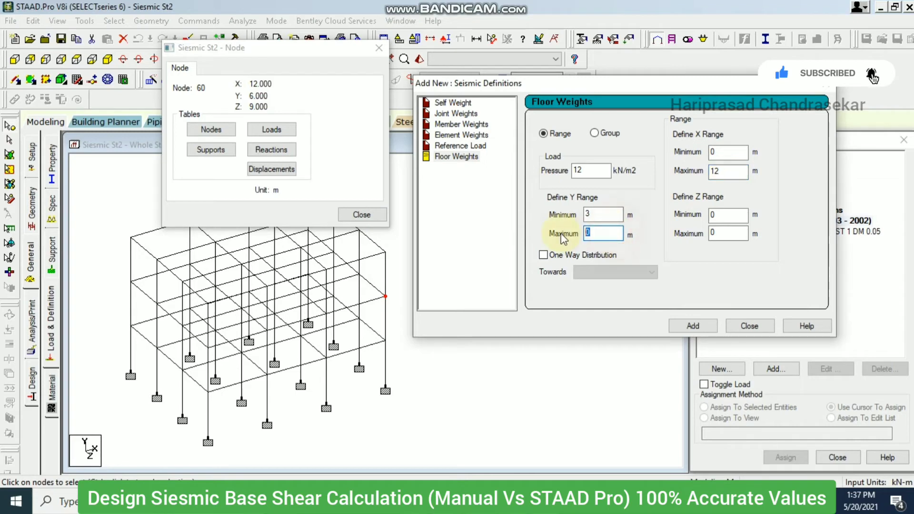
pyautogui.doubleClick(728, 234)
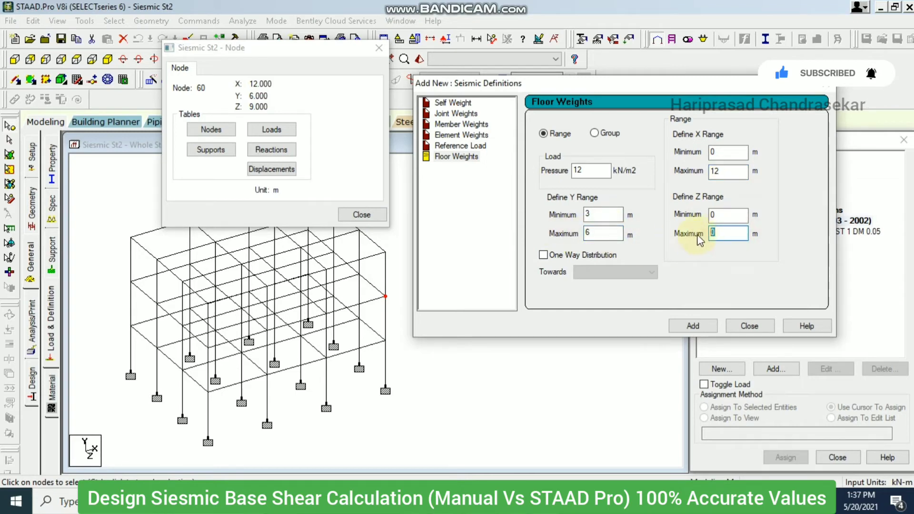
pyautogui.moveTo(679, 85); pyautogui.dragTo(627, 79)
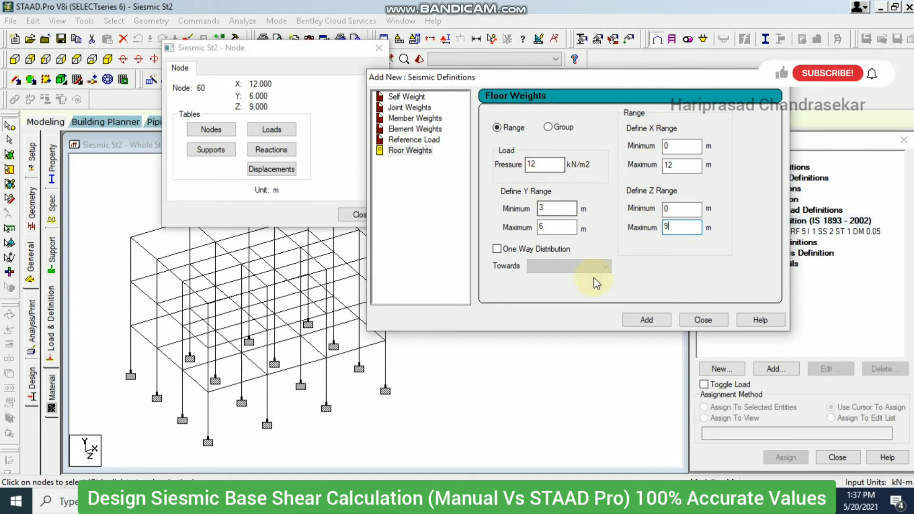
pyautogui.click(649, 322)
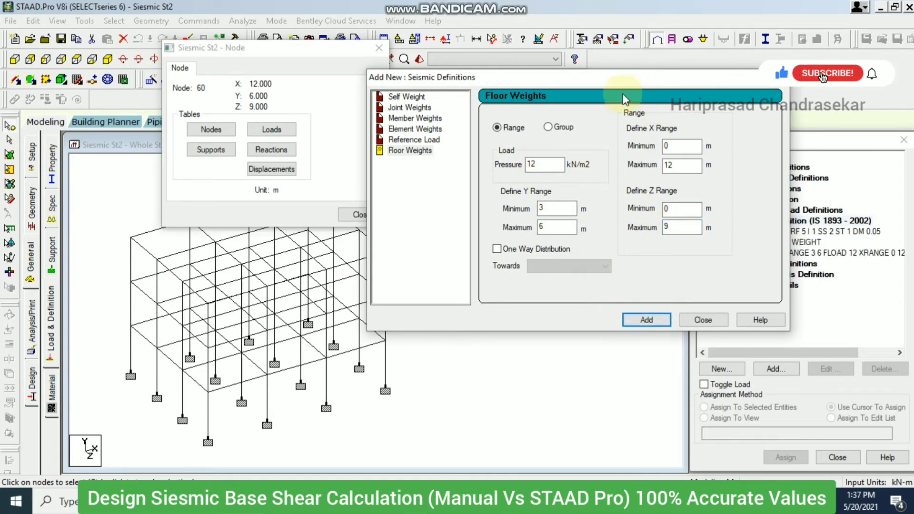
# Add another floor weight of 2 kN/m2 over the same range, accepting the automatic file save
pyautogui.click(551, 164)
pyautogui.moveTo(550, 164); pyautogui.dragTo(511, 169)
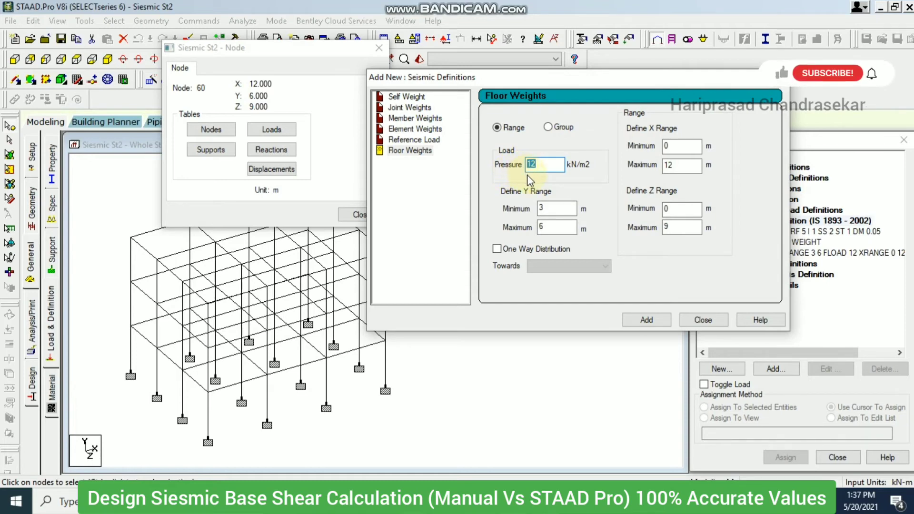
pyautogui.write('2')
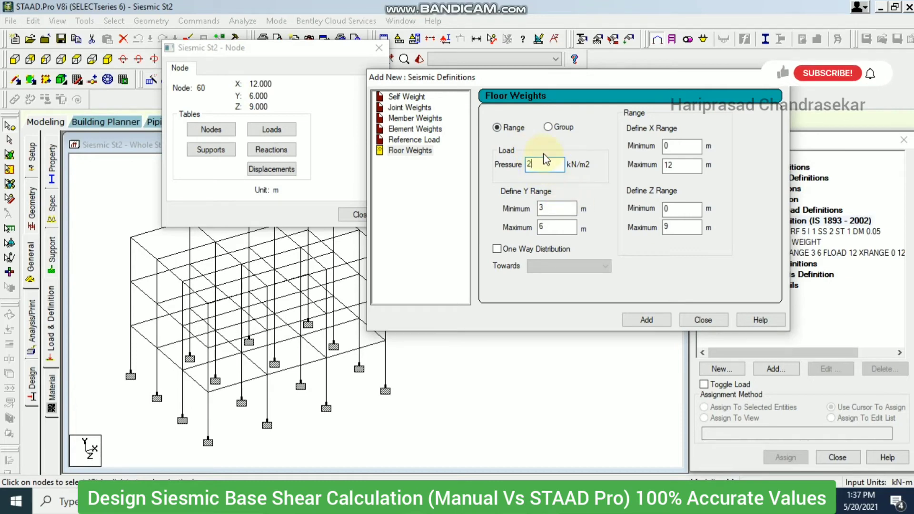
pyautogui.click(647, 321)
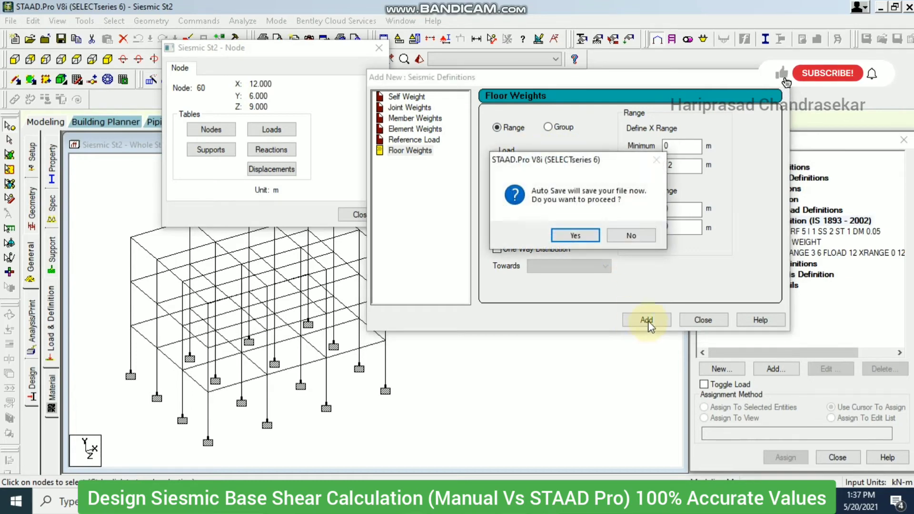
pyautogui.click(575, 236)
pyautogui.click(378, 266)
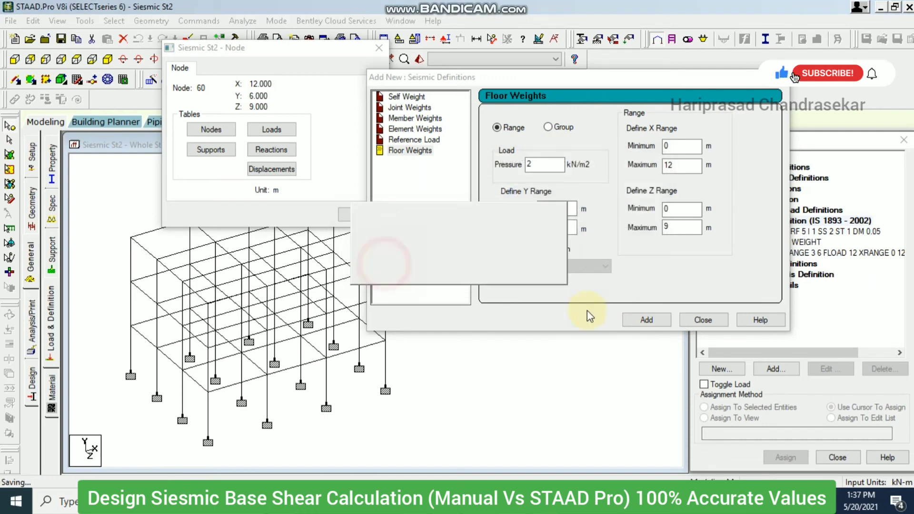
pyautogui.click(646, 320)
# Query the roof corner nodes and add a 10 kN/m2 floor weight with both Y limits at 9 m, keeping the X and Z ranges
pyautogui.moveTo(554, 166); pyautogui.dragTo(500, 170)
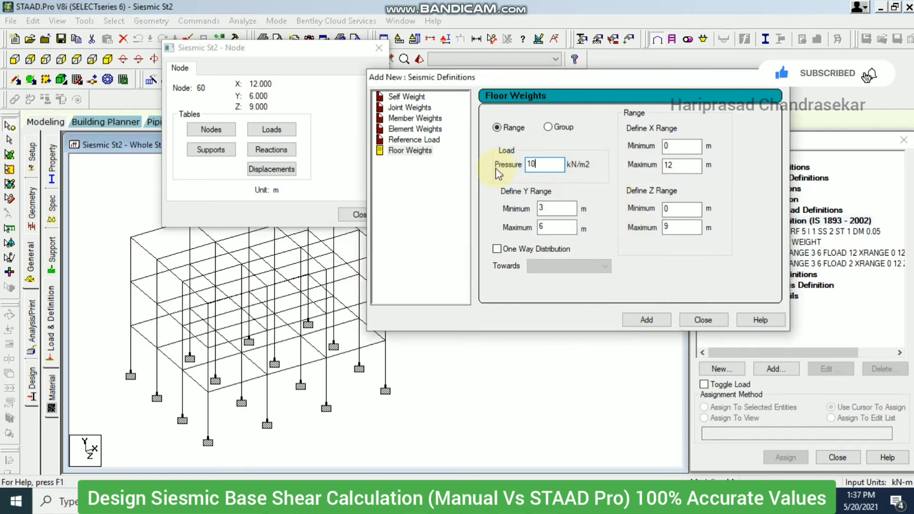
pyautogui.click(131, 237)
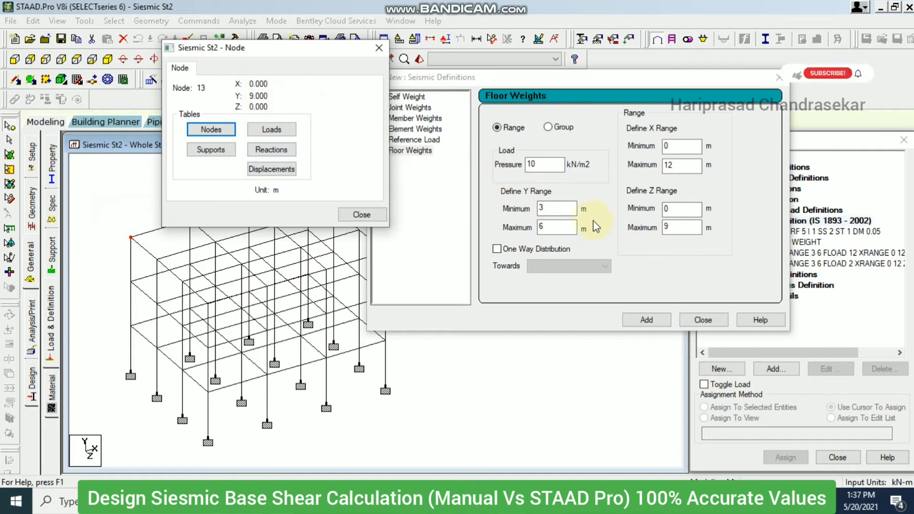
pyautogui.moveTo(560, 208); pyautogui.dragTo(520, 208)
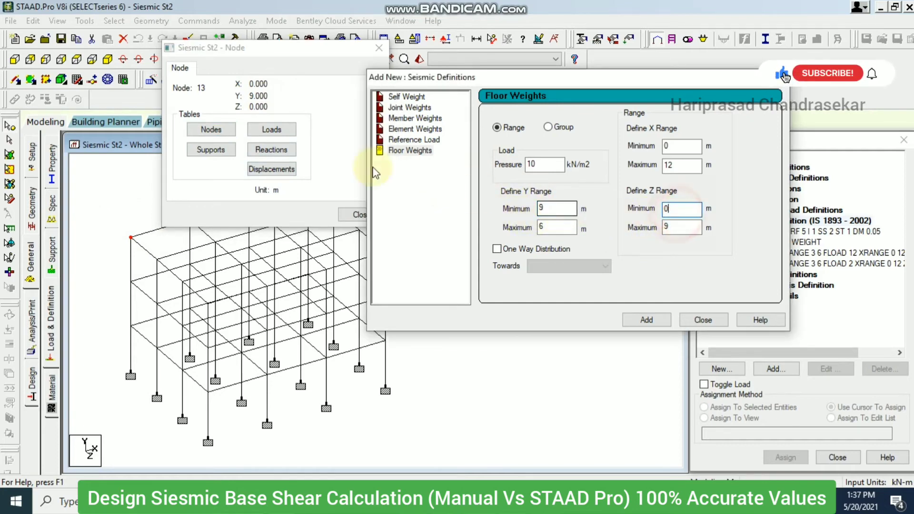
pyautogui.moveTo(322, 48); pyautogui.dragTo(178, 49)
pyautogui.moveTo(368, 234); pyautogui.dragTo(261, 204, button='middle')
pyautogui.click(288, 222)
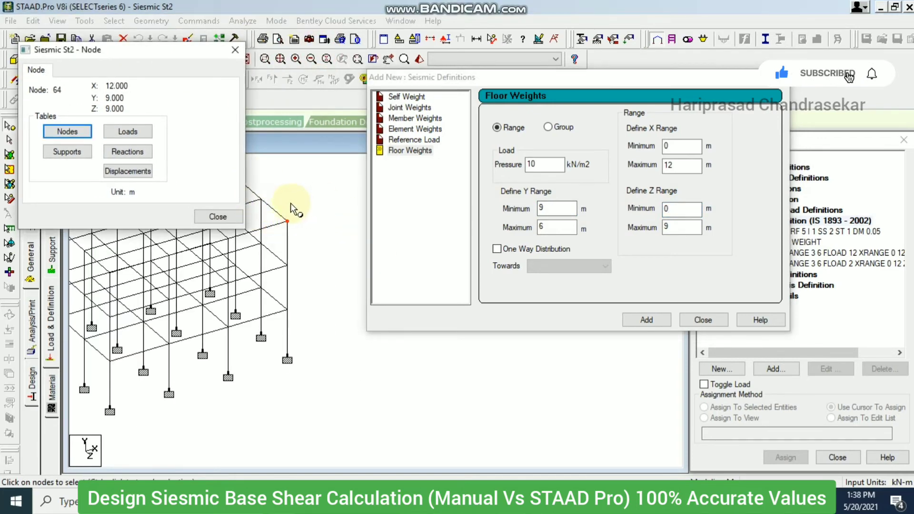
pyautogui.click(682, 165)
pyautogui.moveTo(564, 227); pyautogui.dragTo(502, 228)
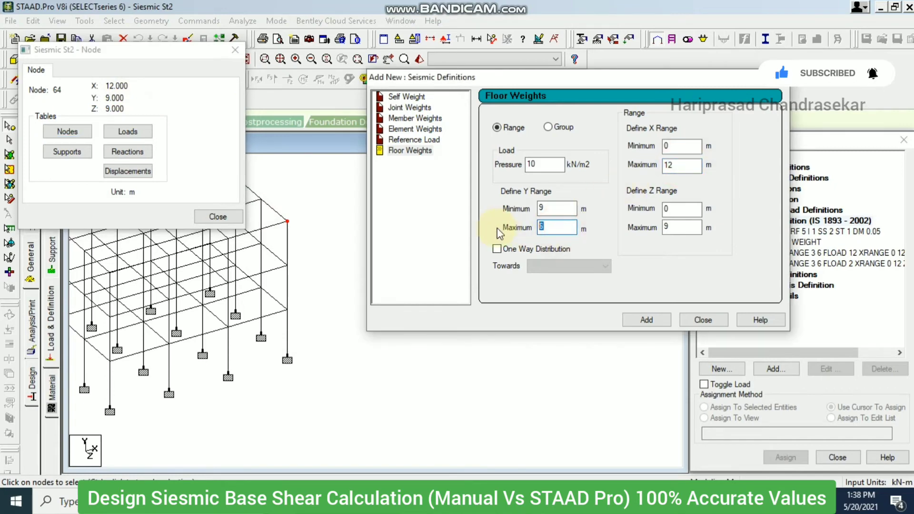
pyautogui.click(656, 322)
# Close the floor weight entry and node information, and select the 12 kN/m2 floor weight in the seismic definition
pyautogui.click(535, 164)
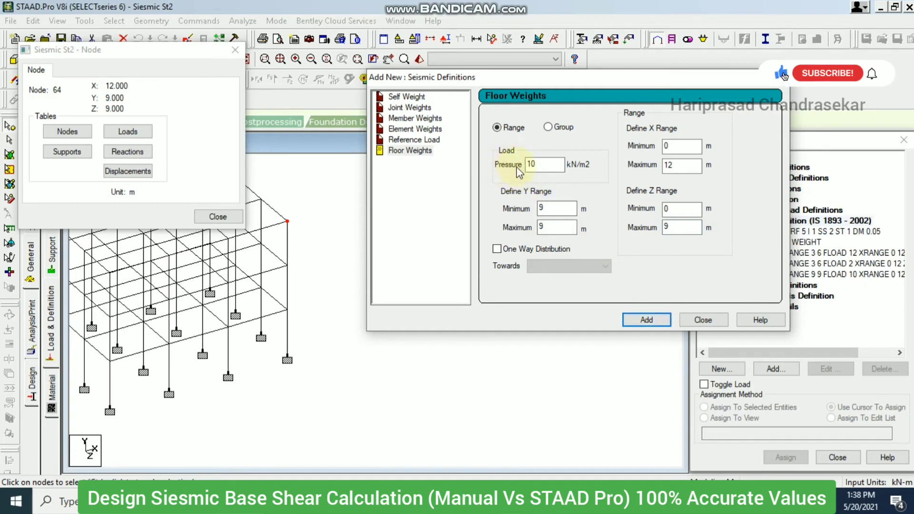
pyautogui.click(544, 164)
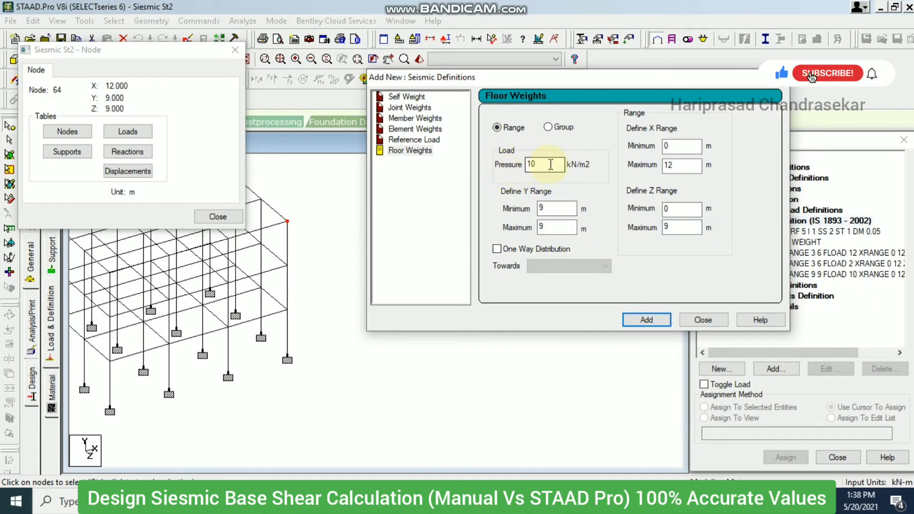
pyautogui.moveTo(548, 164); pyautogui.dragTo(500, 165)
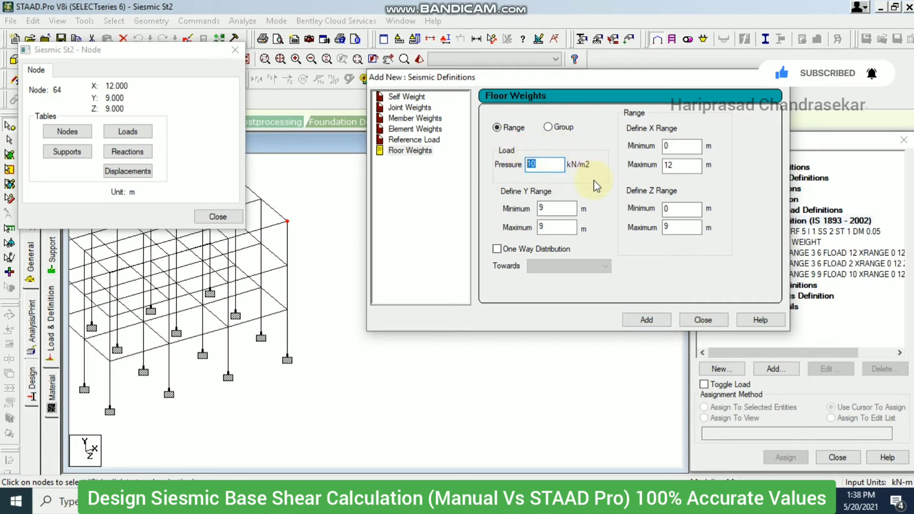
pyautogui.click(702, 320)
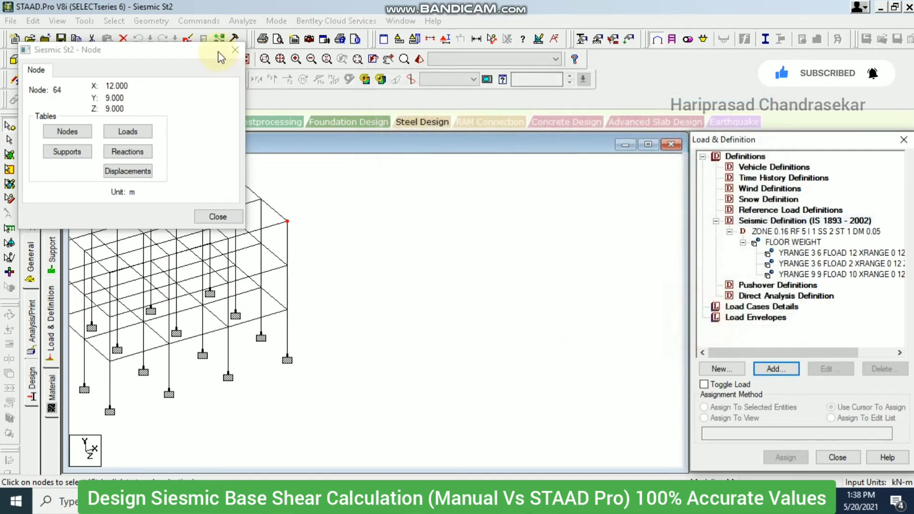
pyautogui.click(235, 50)
pyautogui.click(828, 253)
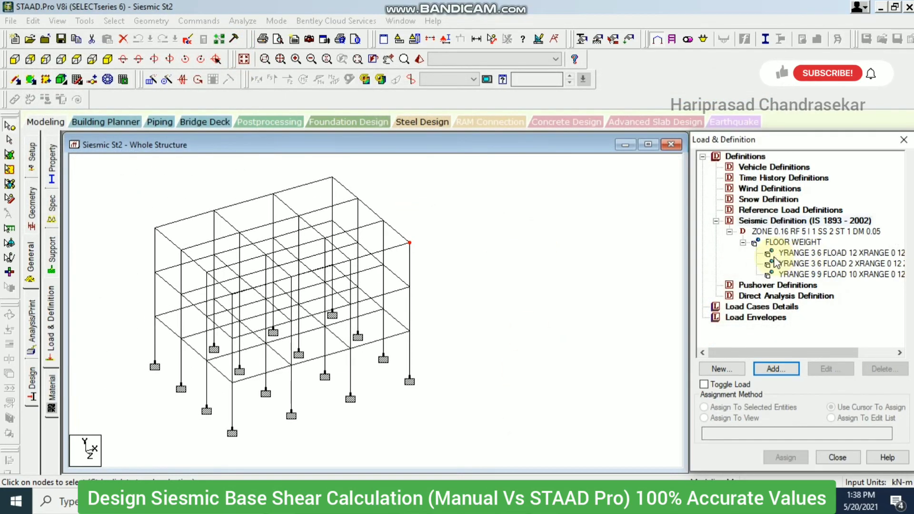
pyautogui.click(831, 253)
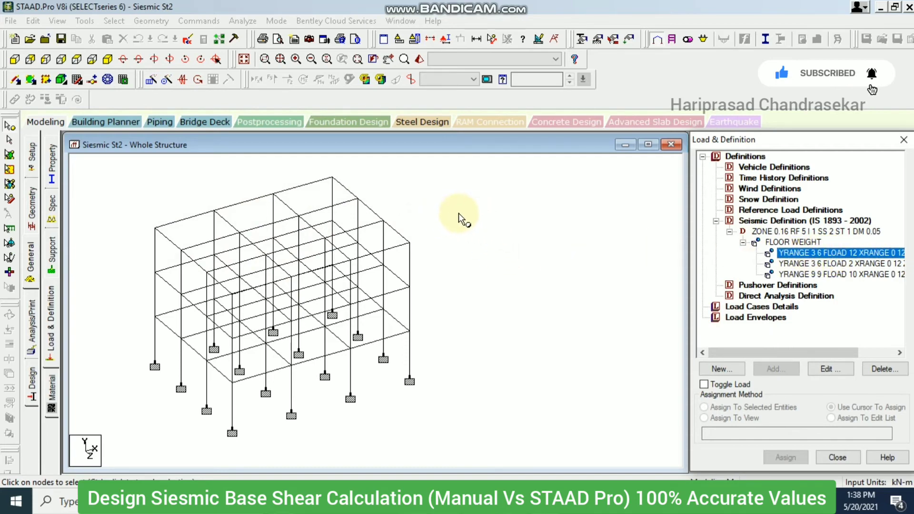
# Add primary load case 1 with the loading type Seismic and the title SLx
pyautogui.click(754, 309)
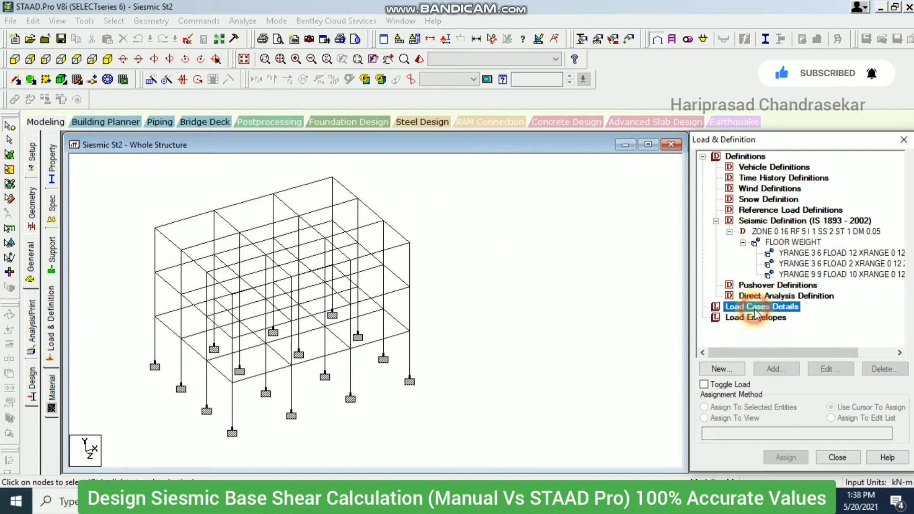
pyautogui.click(776, 368)
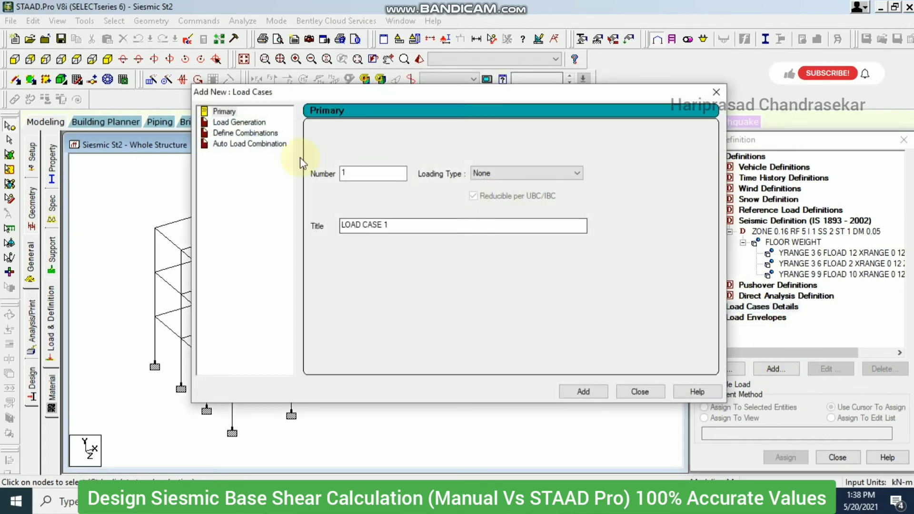
pyautogui.click(521, 173)
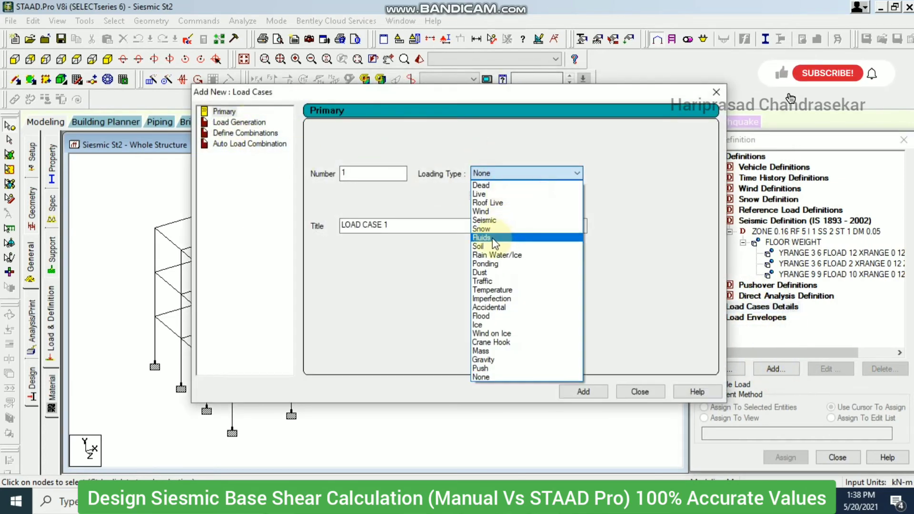
pyautogui.click(481, 220)
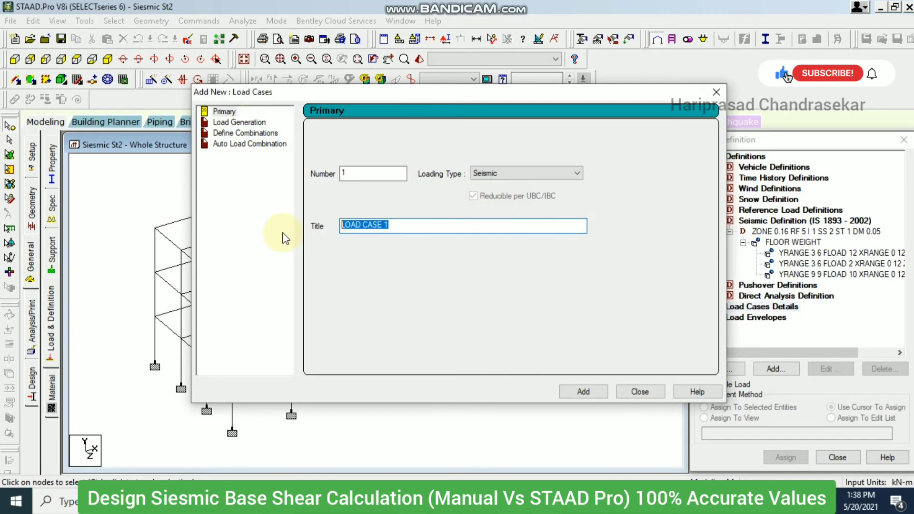
pyautogui.write('SLx')
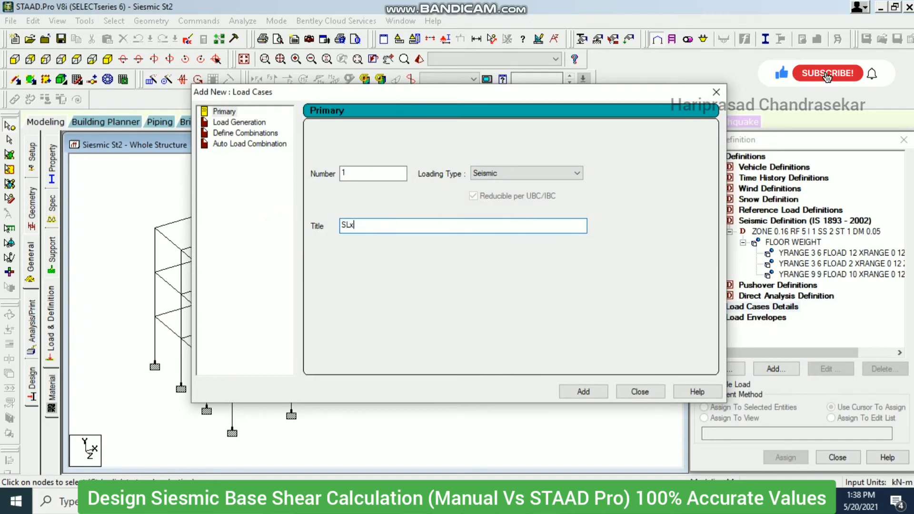
pyautogui.click(570, 393)
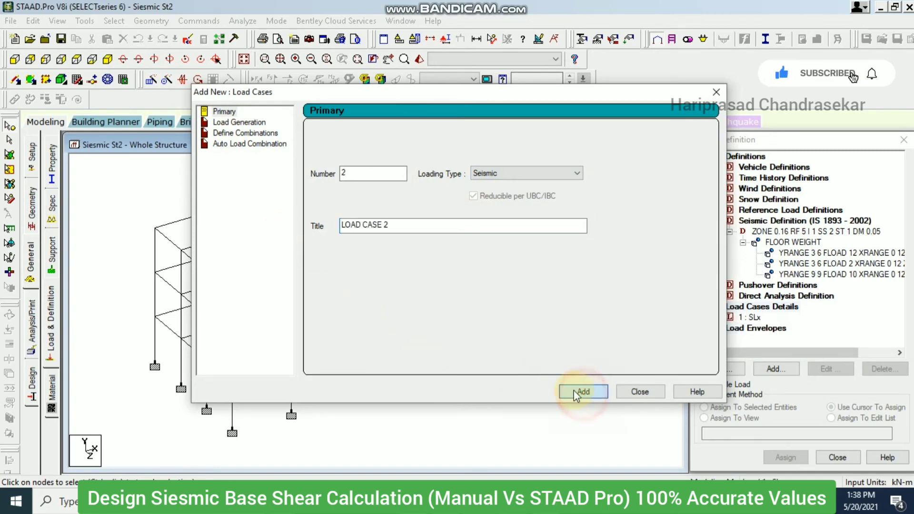
# Add a second primary seismic load case titled SLz and finish creating load cases
pyautogui.moveTo(427, 230); pyautogui.dragTo(295, 225)
pyautogui.write('SLz')
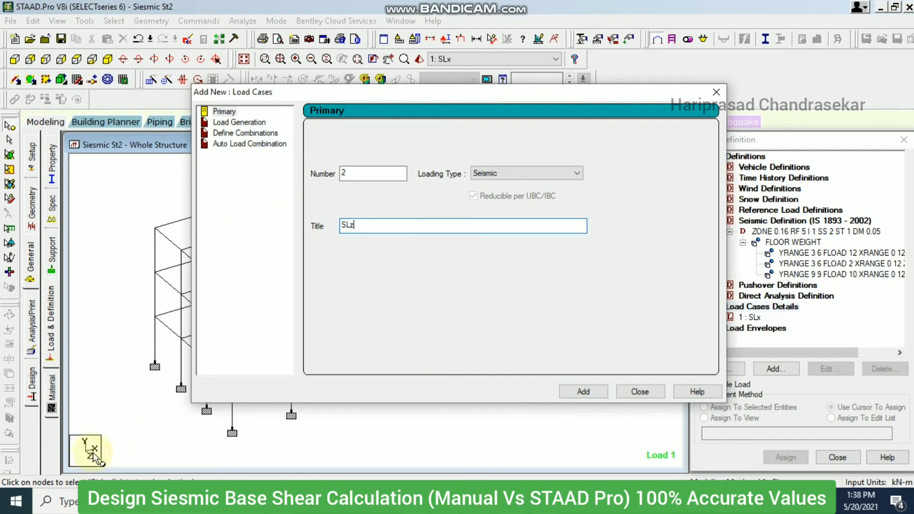
pyautogui.click(584, 392)
pyautogui.click(647, 392)
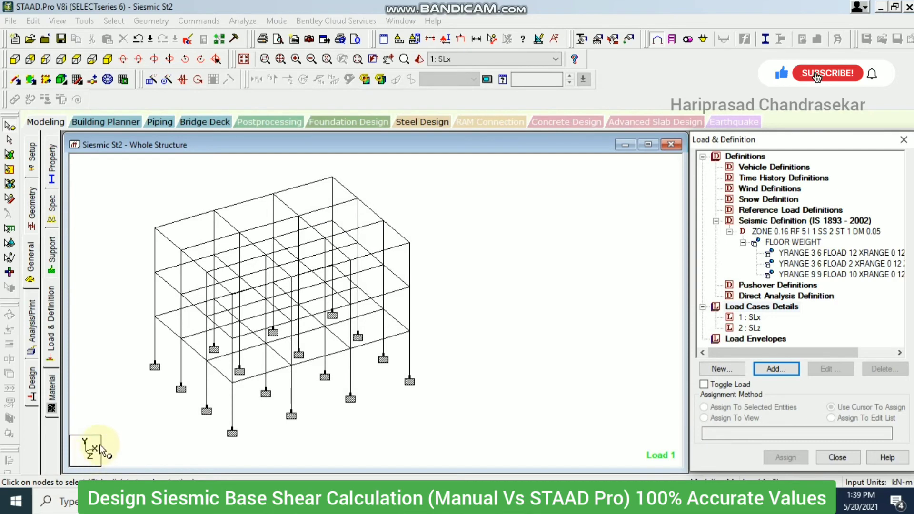
# Add a seismic load in the X direction with factor 1 to load case SLx
pyautogui.click(754, 317)
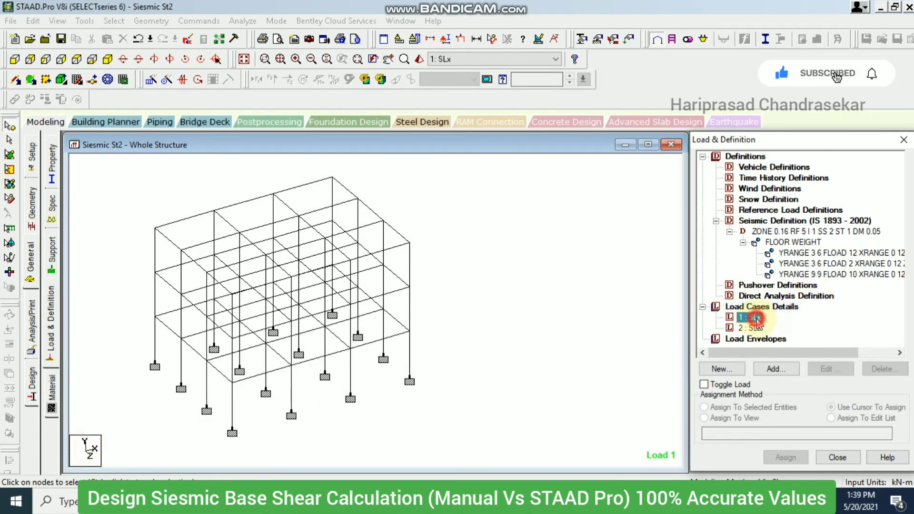
pyautogui.click(773, 368)
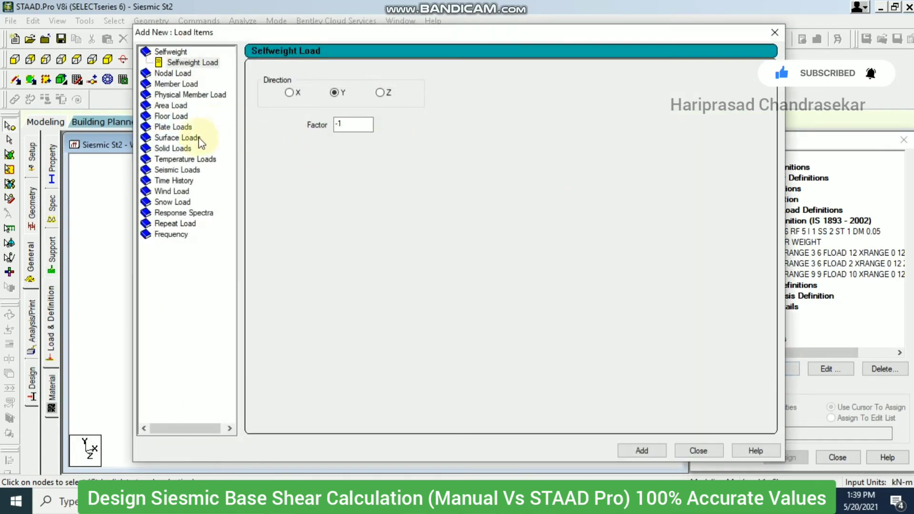
pyautogui.click(178, 159)
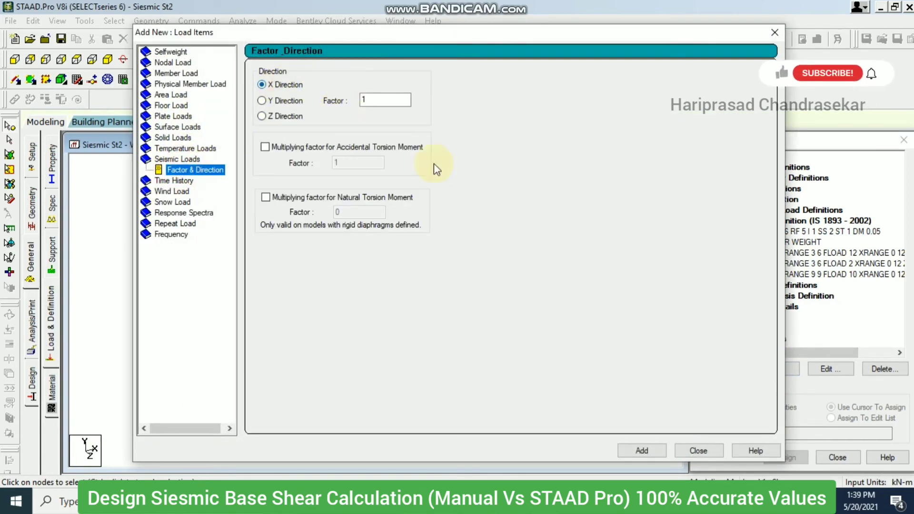
pyautogui.click(653, 450)
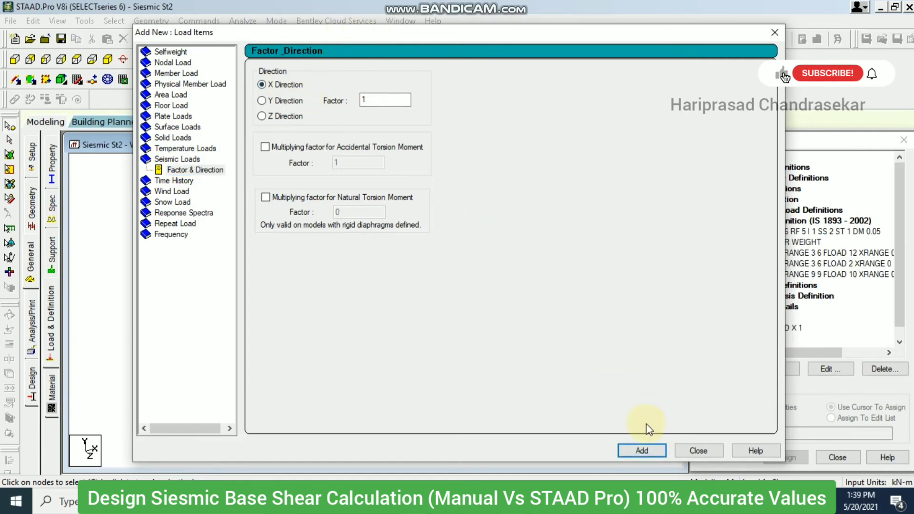
pyautogui.click(697, 451)
# Add a seismic load in the Z direction with factor 1 to load case SLz
pyautogui.click(757, 339)
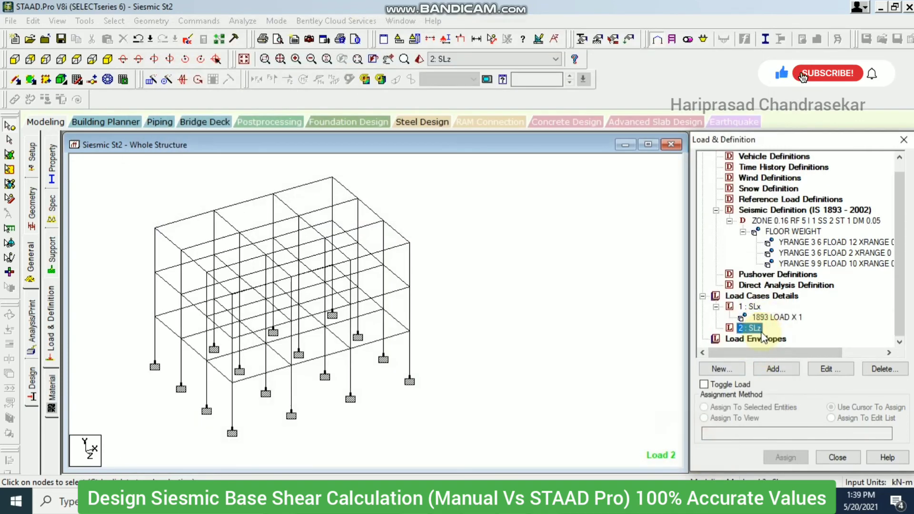
pyautogui.click(773, 369)
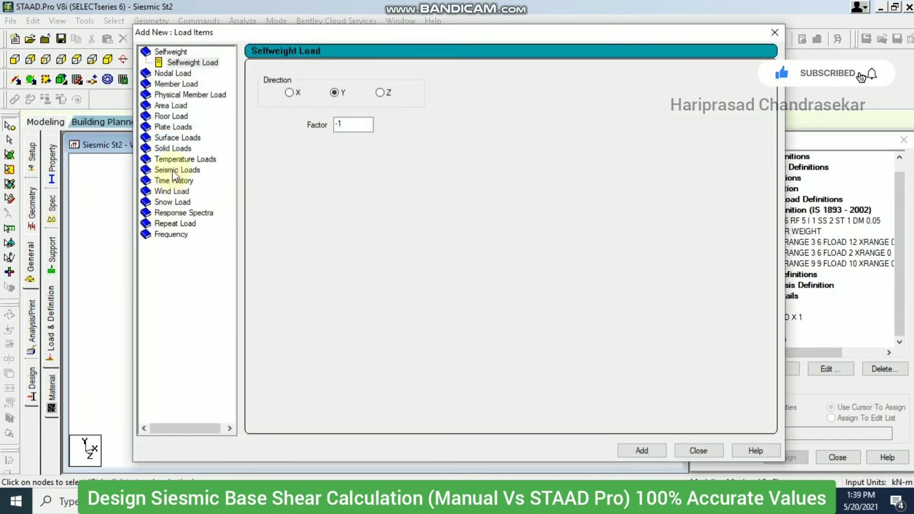
pyautogui.click(174, 171)
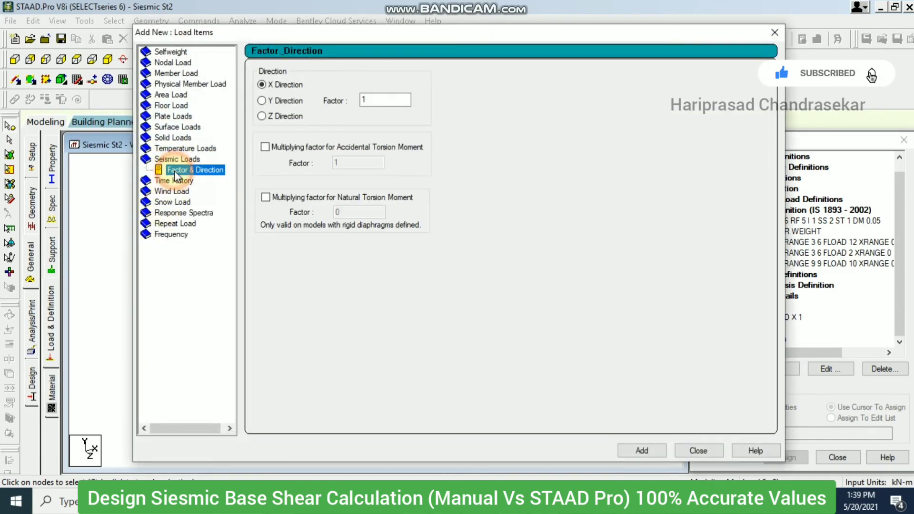
pyautogui.click(262, 116)
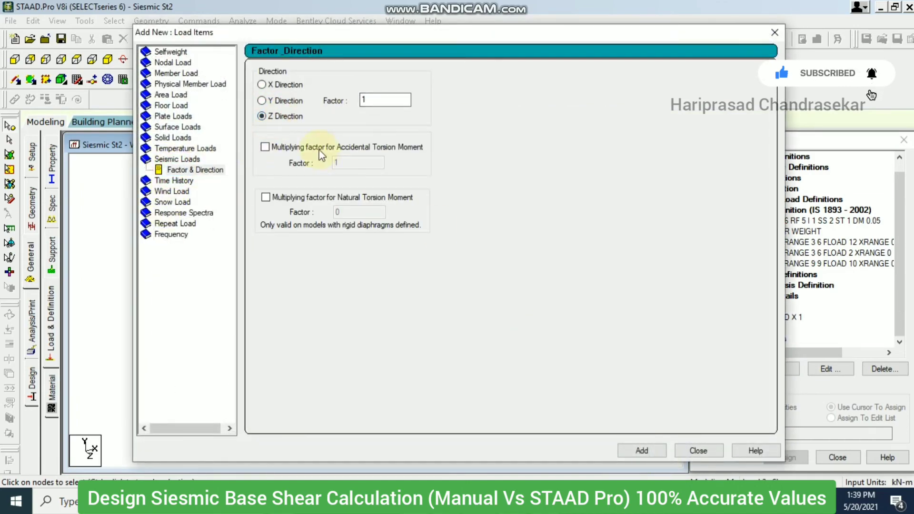
pyautogui.click(642, 450)
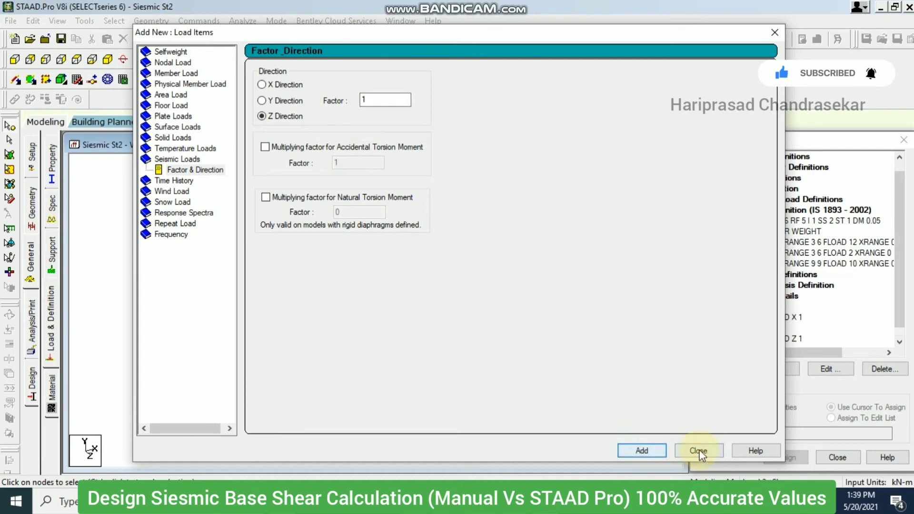
pyautogui.click(698, 450)
# Check the direction and factor settings of the Z seismic load under SLz without changing them
pyautogui.scroll(-1, 787, 313)
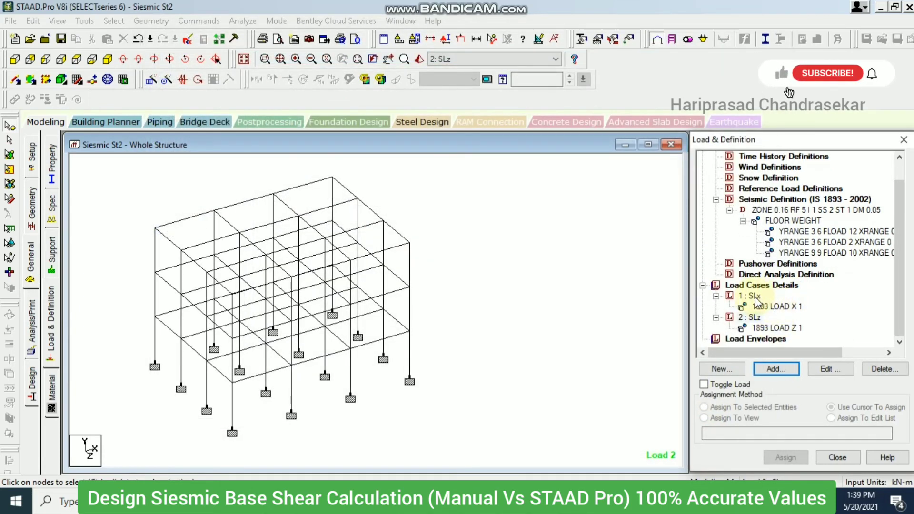
pyautogui.click(776, 328)
pyautogui.click(830, 369)
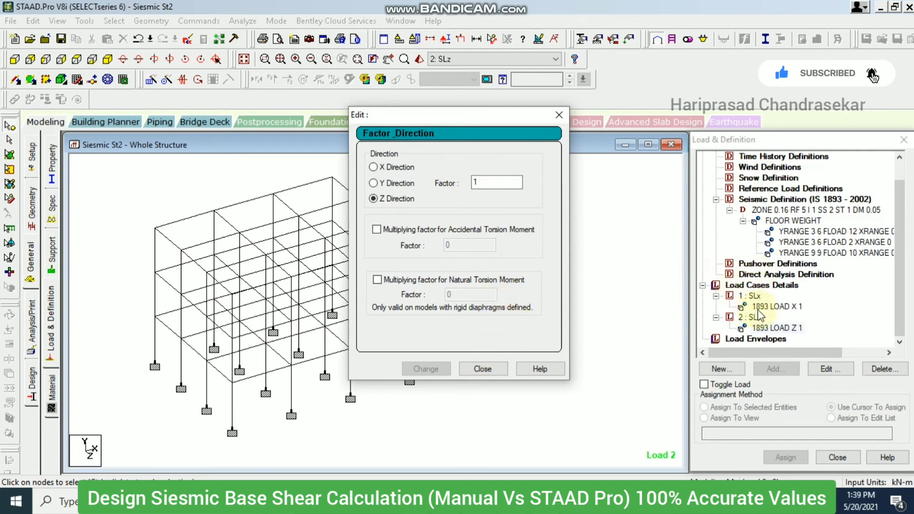
pyautogui.click(482, 369)
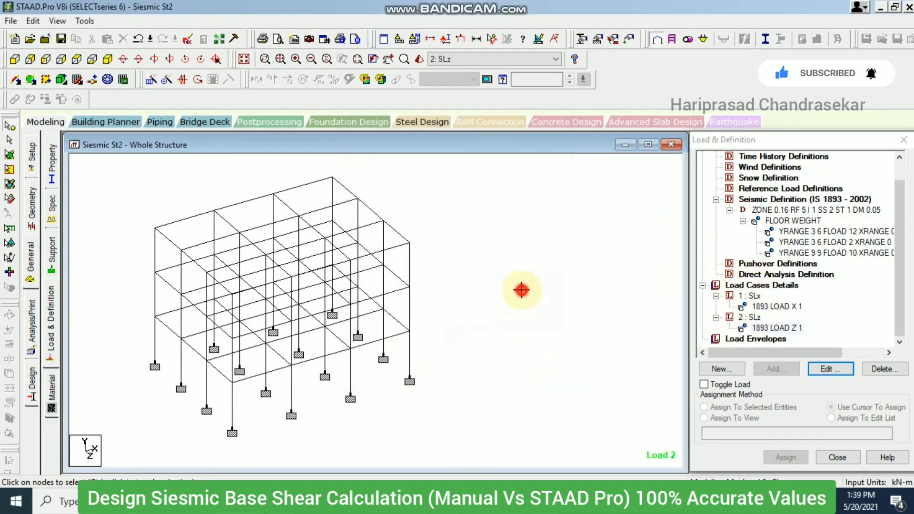
# Add a Perform Analysis command with the print option All
pyautogui.click(31, 324)
pyautogui.click(400, 287)
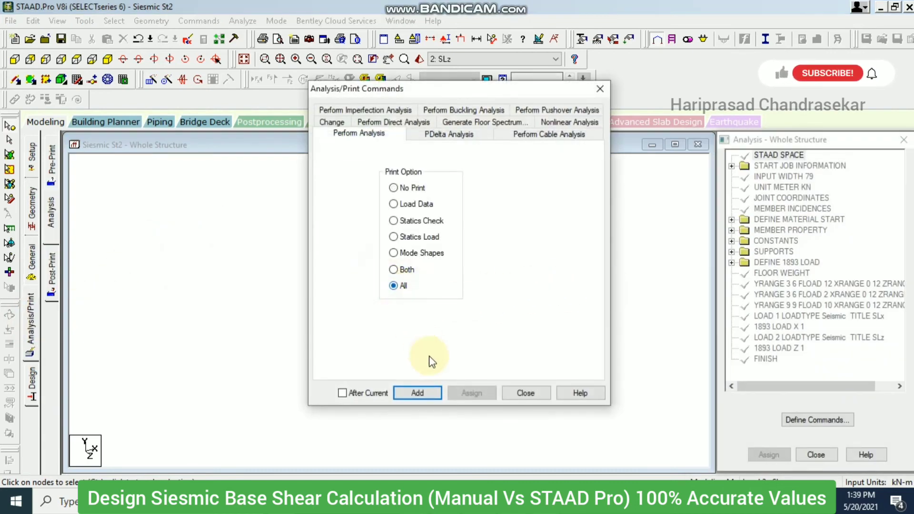
pyautogui.click(425, 393)
pyautogui.click(526, 393)
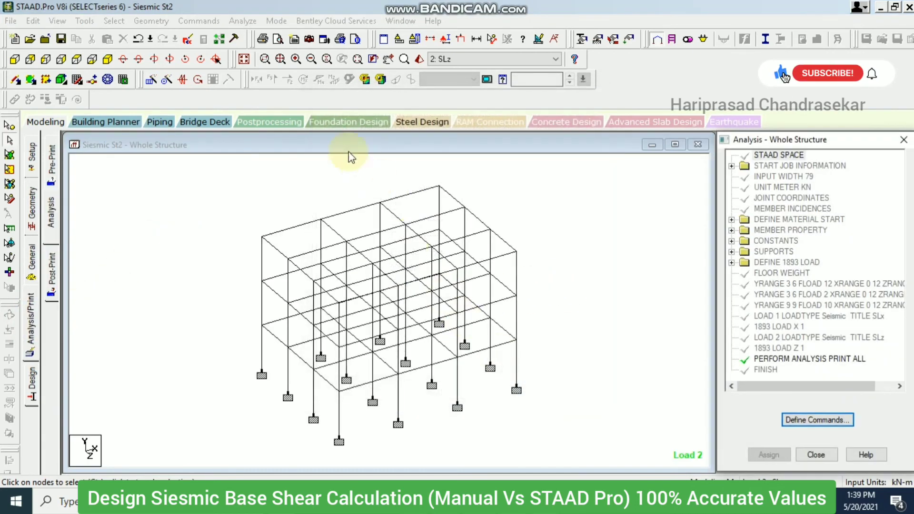
# Save the modified structure, run the analysis and open its output file
pyautogui.click(248, 24)
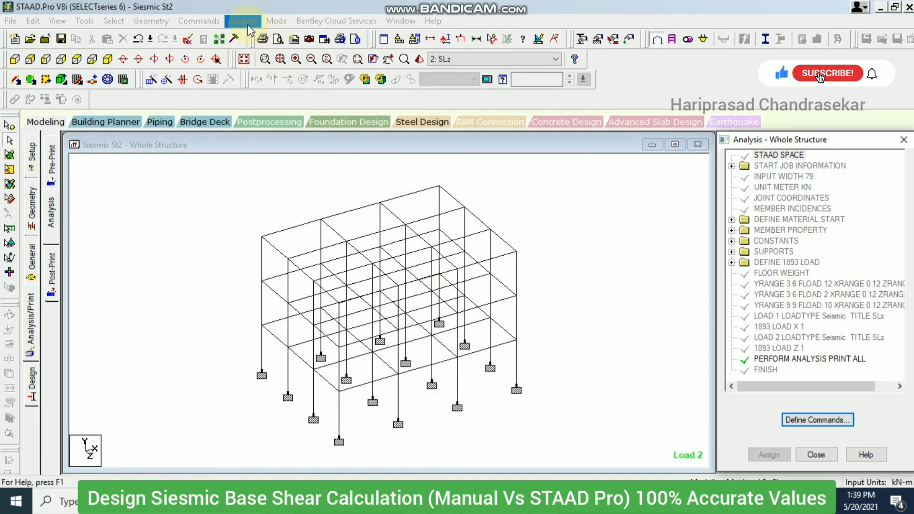
pyautogui.click(260, 36)
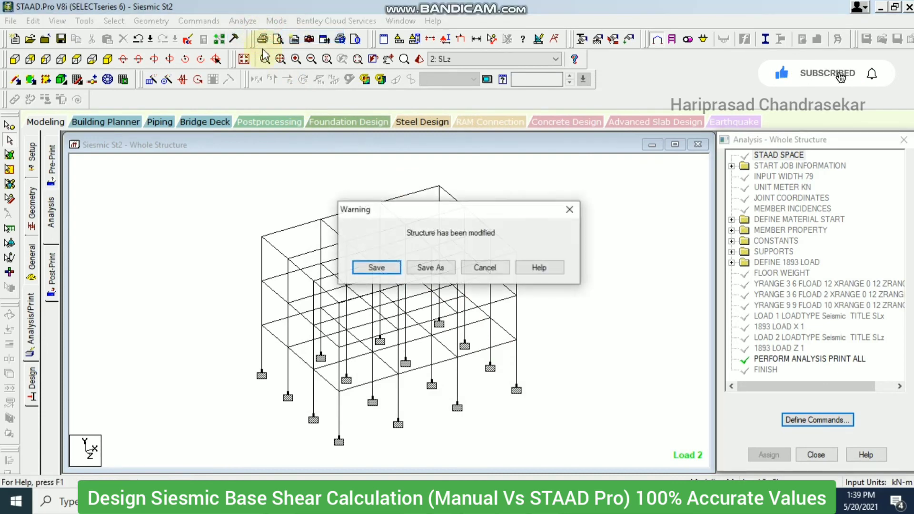
pyautogui.click(391, 271)
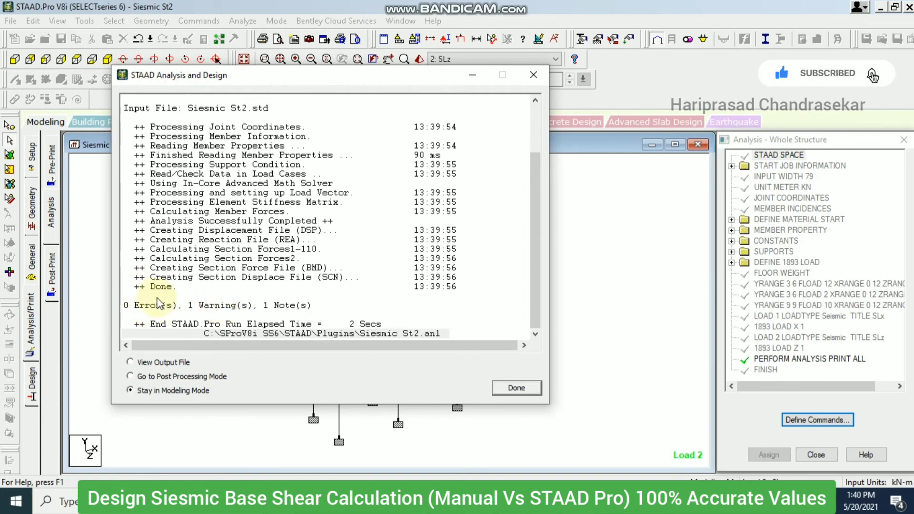
pyautogui.click(162, 361)
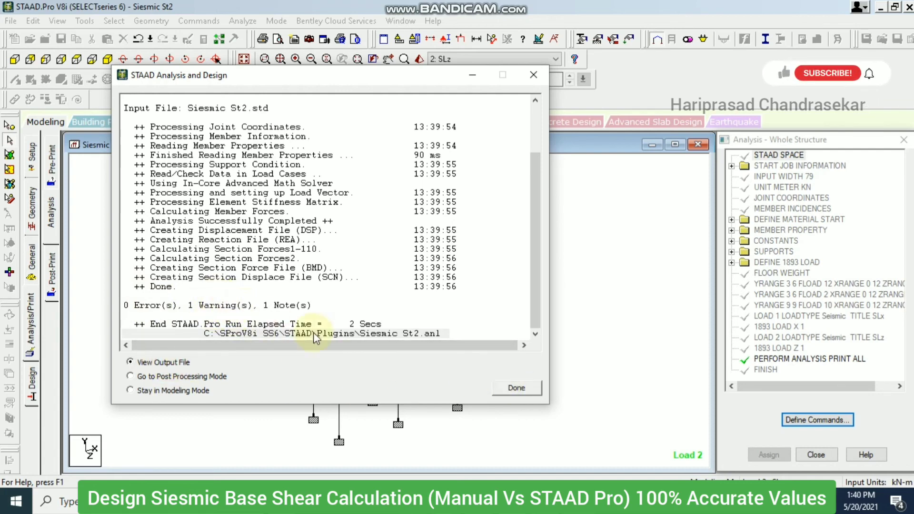
pyautogui.click(518, 387)
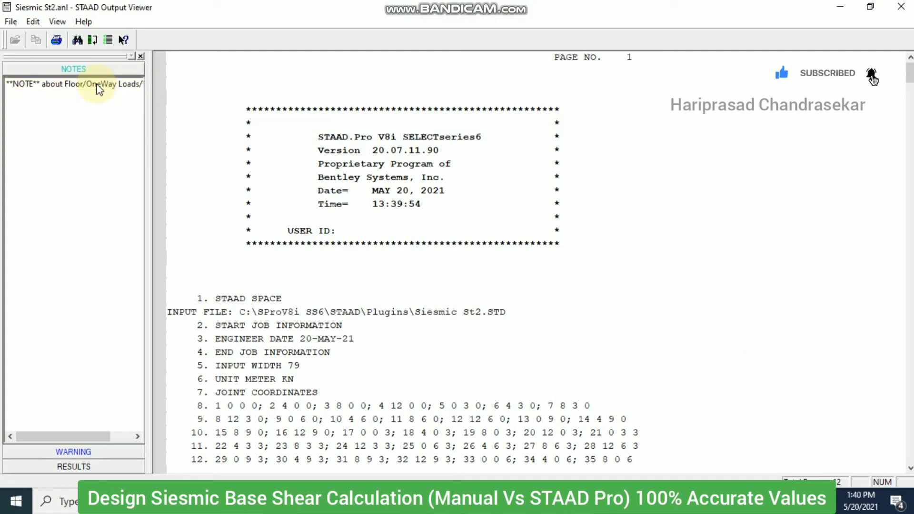
# Review the warning and results lists of the analysis output
pyautogui.click(78, 462)
pyautogui.click(73, 392)
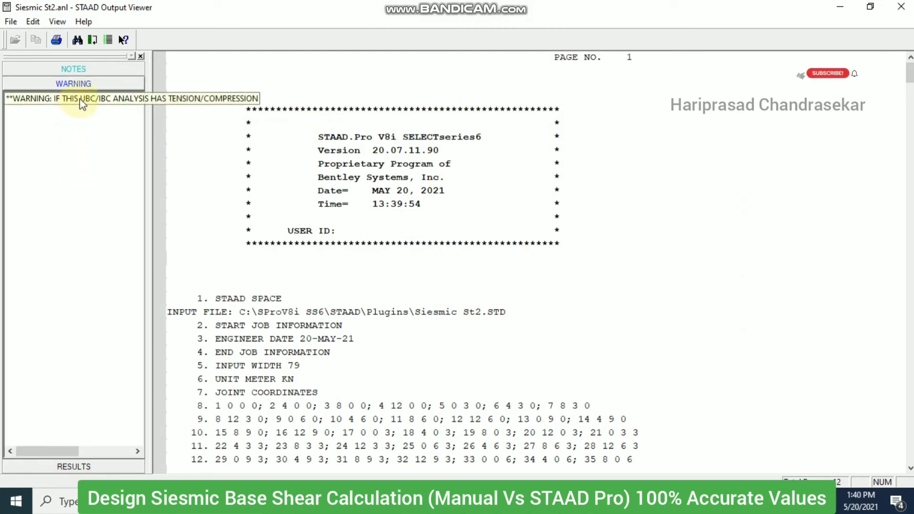
pyautogui.click(66, 469)
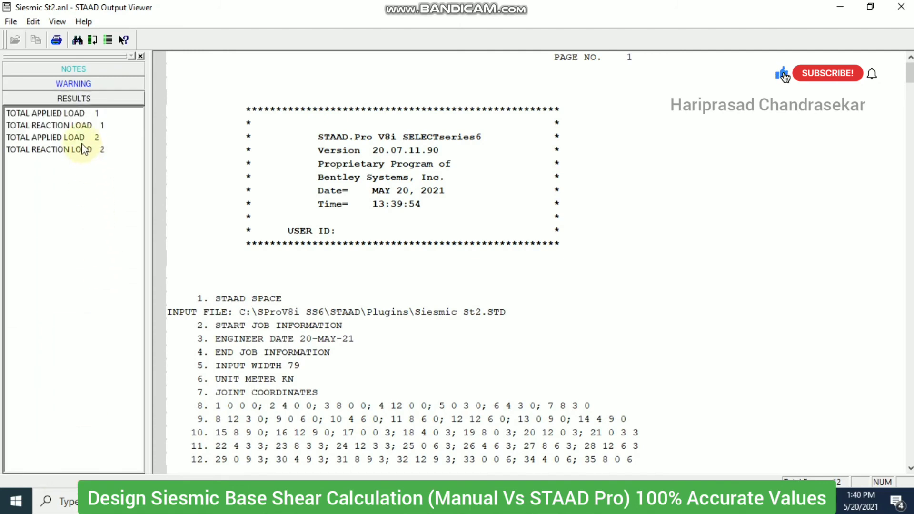
# Search the output for "time period" and examine the time period and base shear for X and Z 1893 loading
pyautogui.click(556, 109)
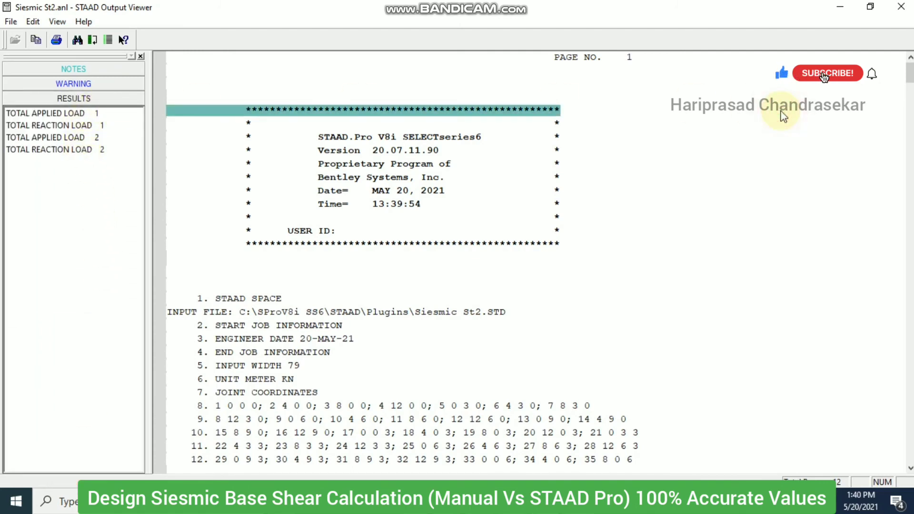
pyautogui.hotkey('ctrl', 'f')
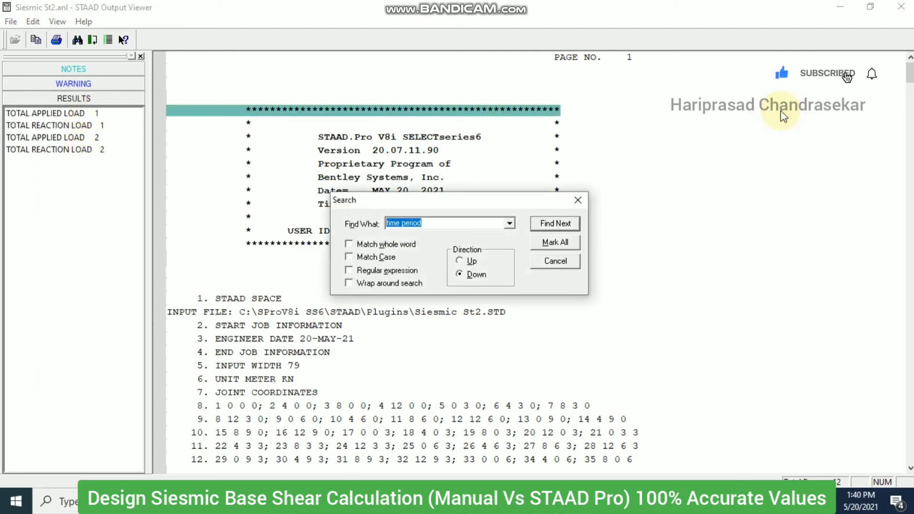
pyautogui.press('Return')
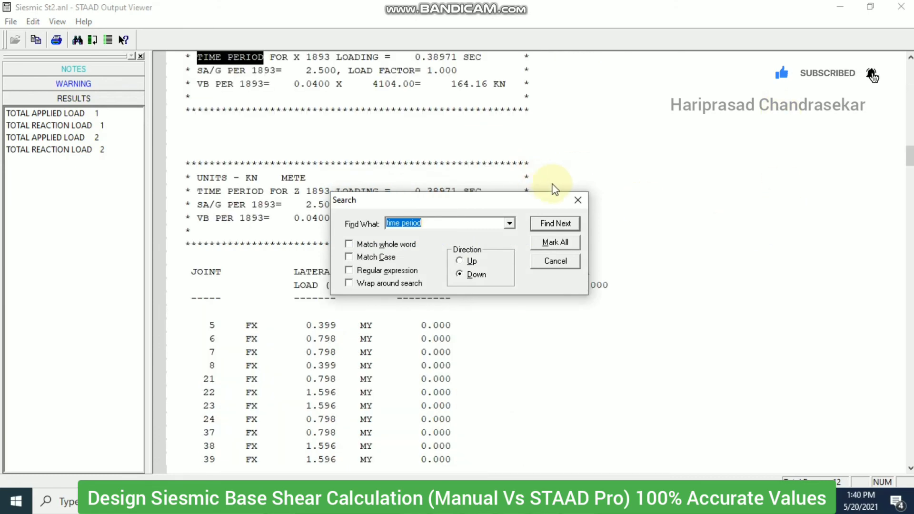
pyautogui.click(578, 200)
pyautogui.scroll(1, 443, 97)
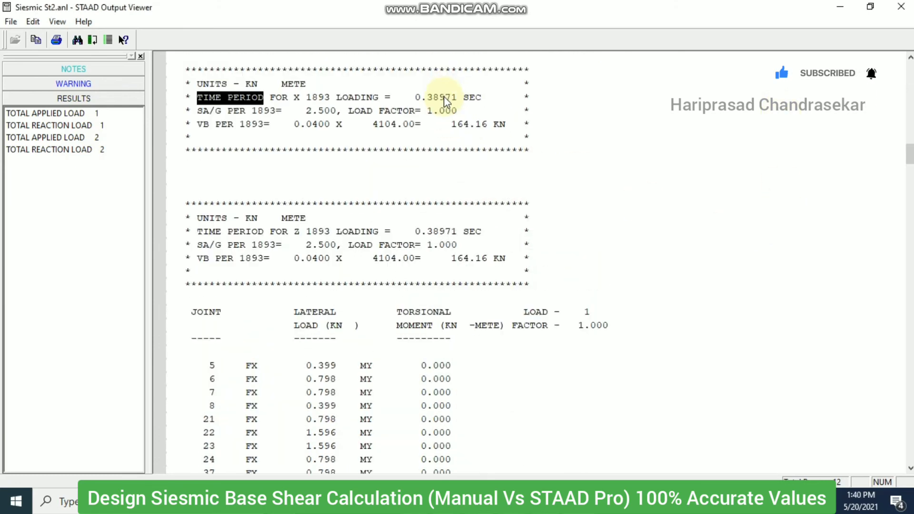
pyautogui.scroll(1, 431, 111)
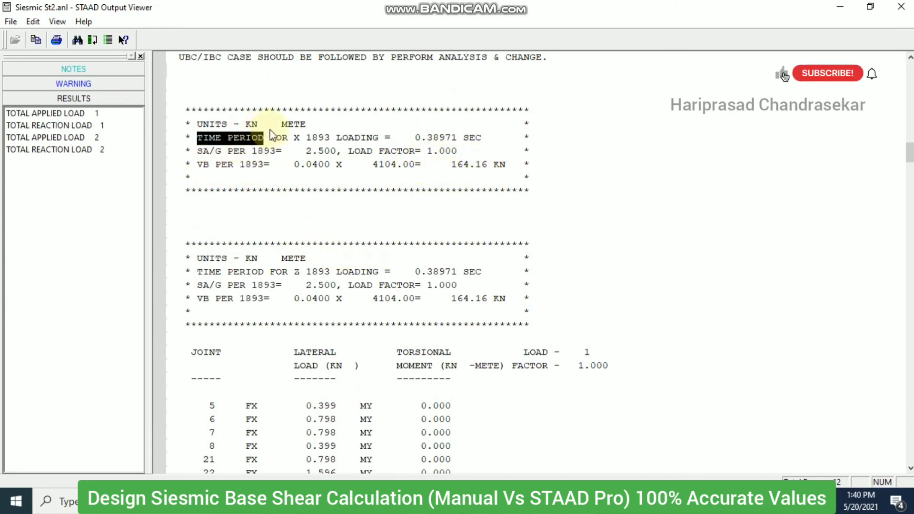
pyautogui.click(297, 273)
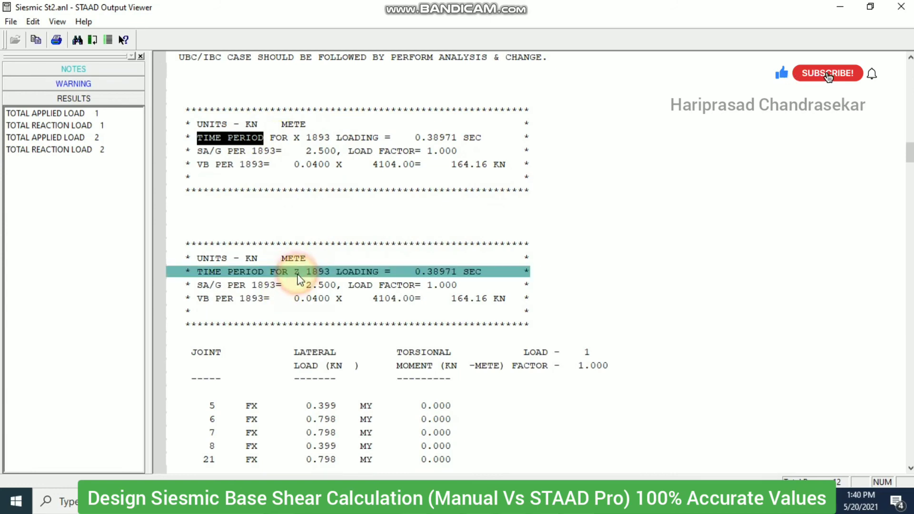
# Check the Z-direction base shear in the output, switch to the Excel calculation sheet and enter 164.16 in C9 beside the manual VB value
pyautogui.click(492, 300)
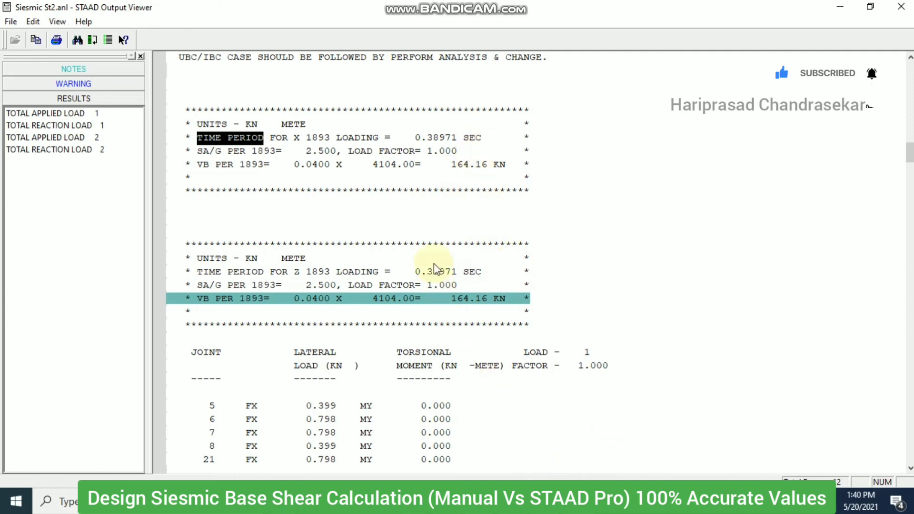
pyautogui.click(840, 8)
pyautogui.hotkey('alt', 'Tab')
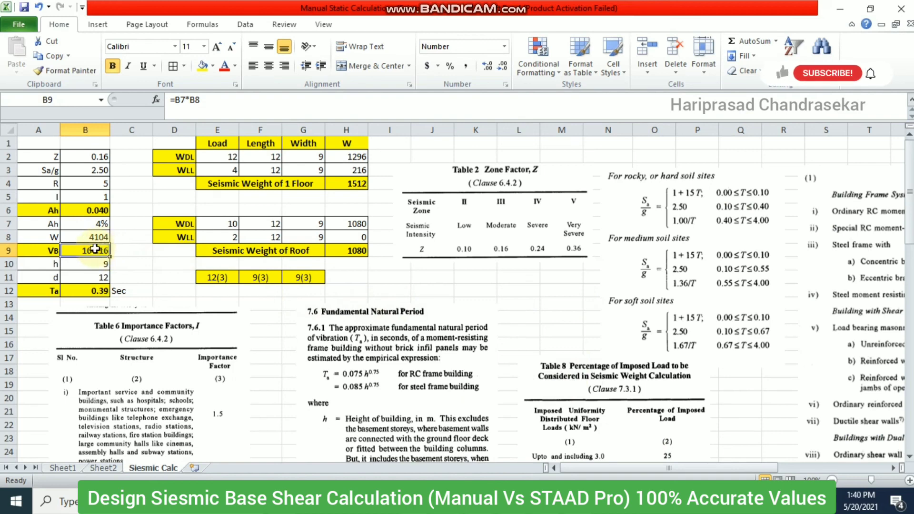
pyautogui.click(131, 252)
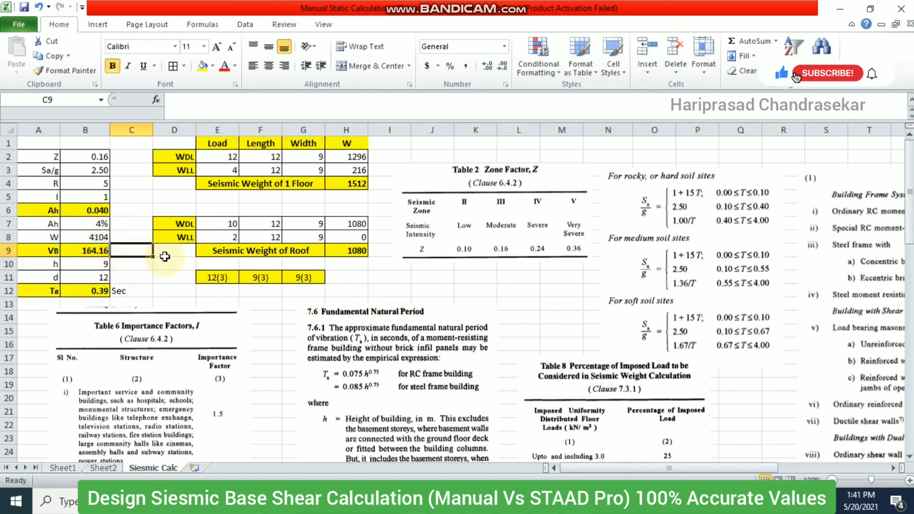
pyautogui.write('164.1')
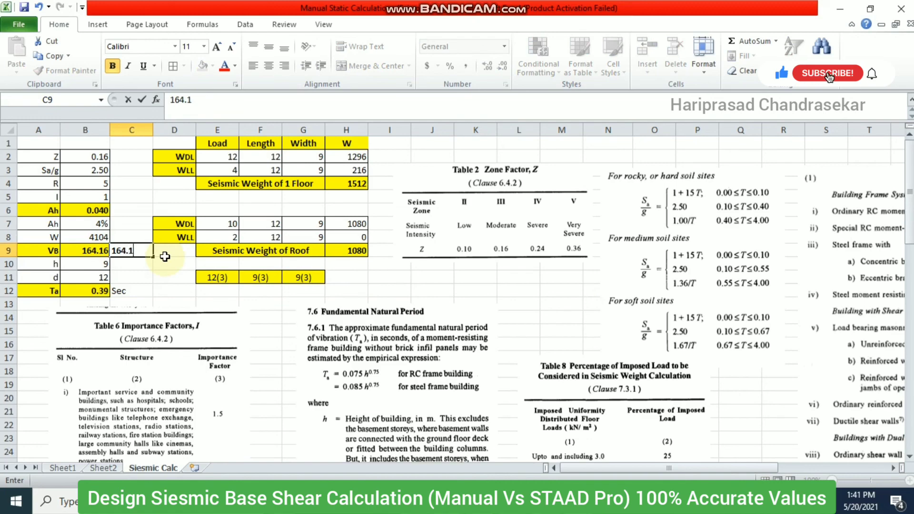
pyautogui.write('6')
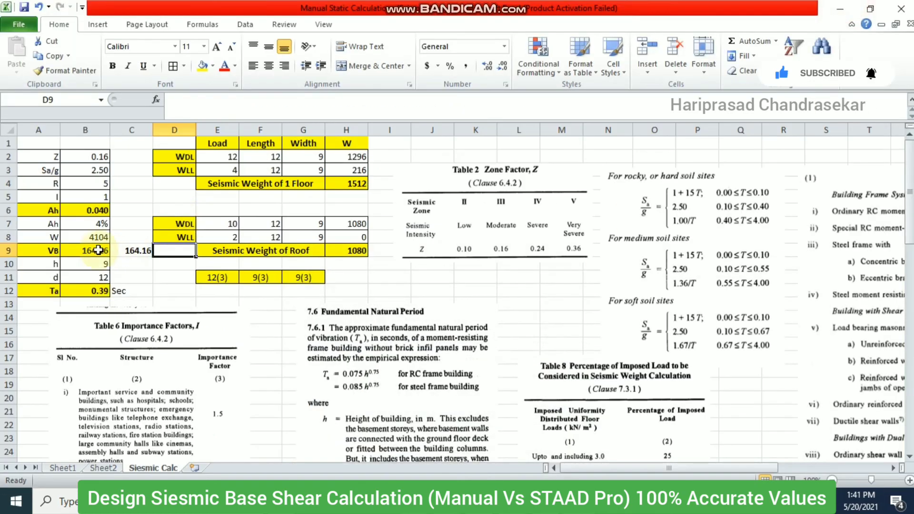
pyautogui.click(85, 251)
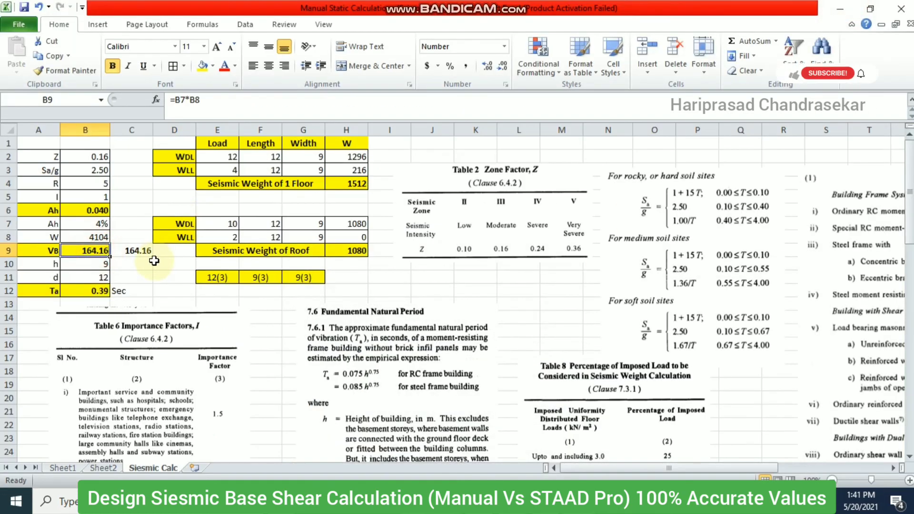